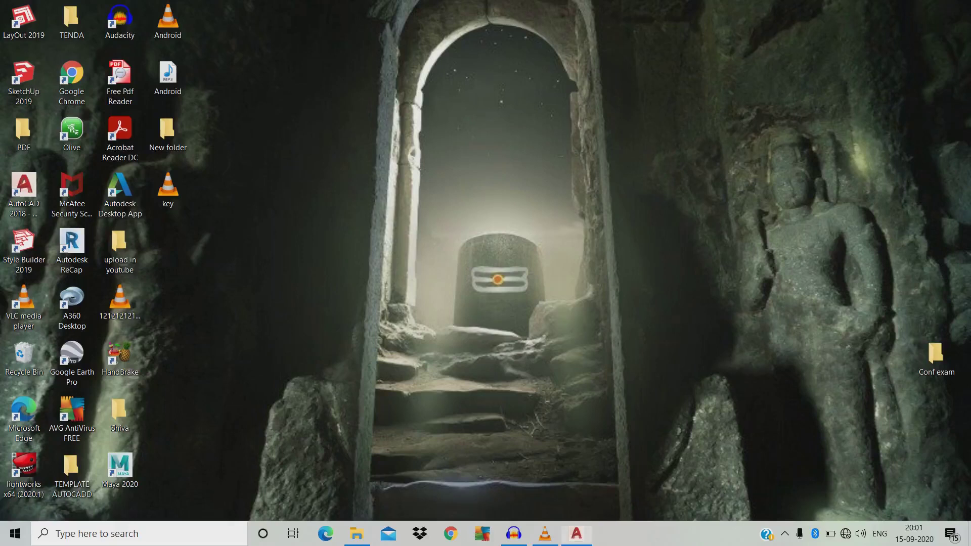
Step: Restore the AutoCAD 2018 window showing the dimensioned key drawing 003.dwg
{"action": "left_click", "coordinate": [576, 534]}
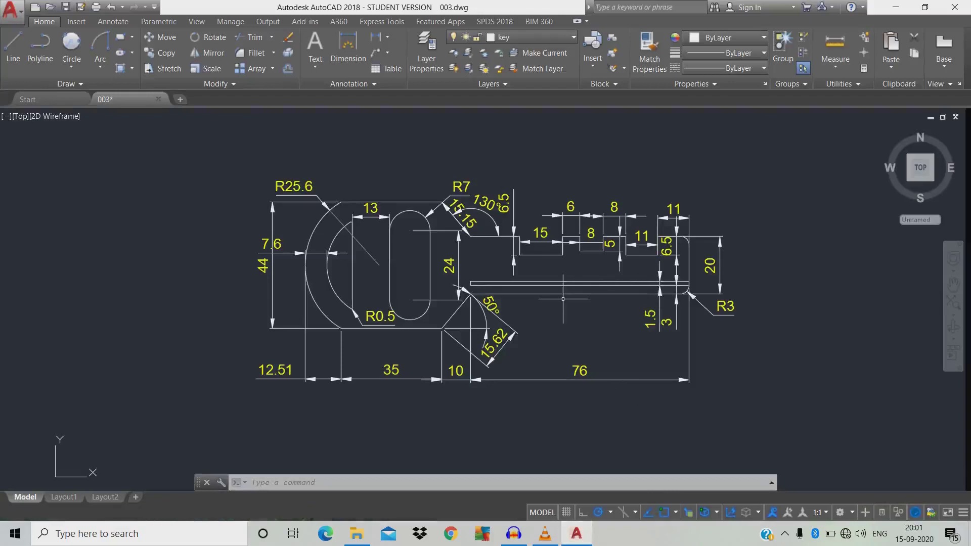
Step: Keep the drawing units at Decimal, 0.0 precision, Millimeters, and open the layer list
{"action": "middle_click_drag", "start_coordinate": [668, 240], "coordinate": [653, 249]}
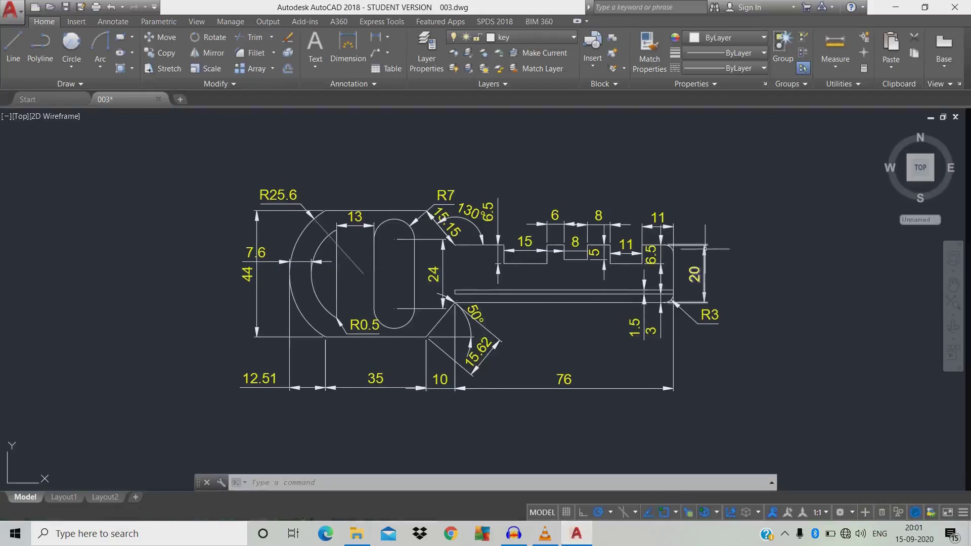
{"action": "type", "text": "UN"}
{"action": "key", "text": "Return"}
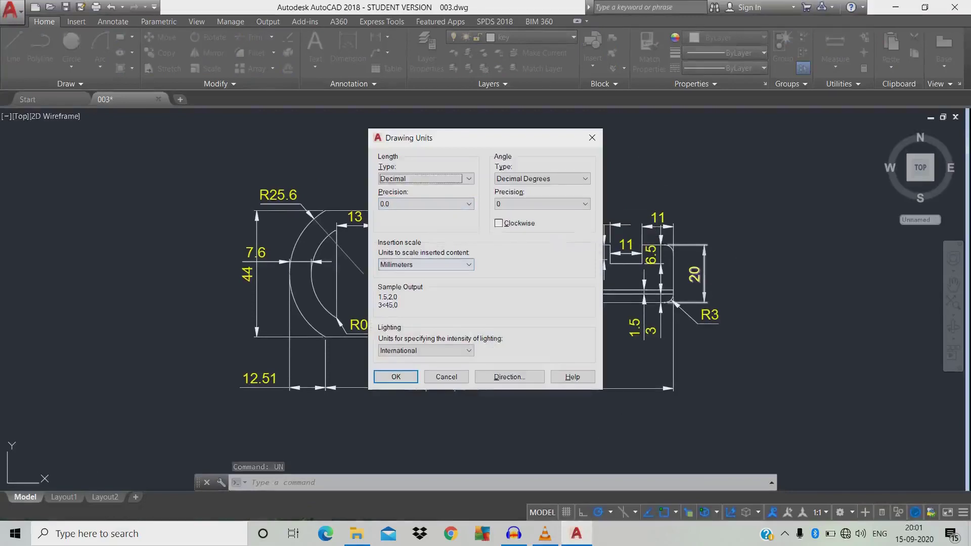
{"action": "left_click", "coordinate": [396, 377]}
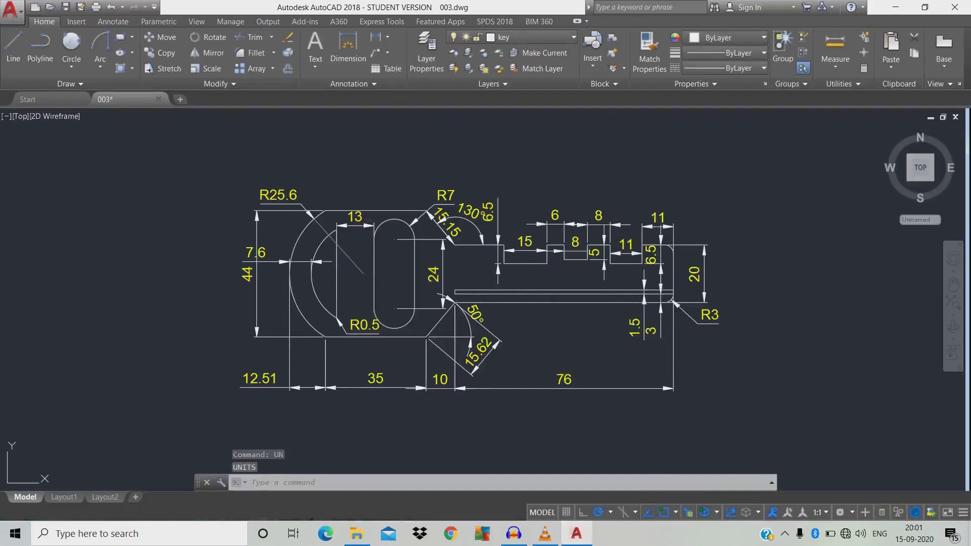
{"action": "type", "text": "la"}
{"action": "key", "text": "Return"}
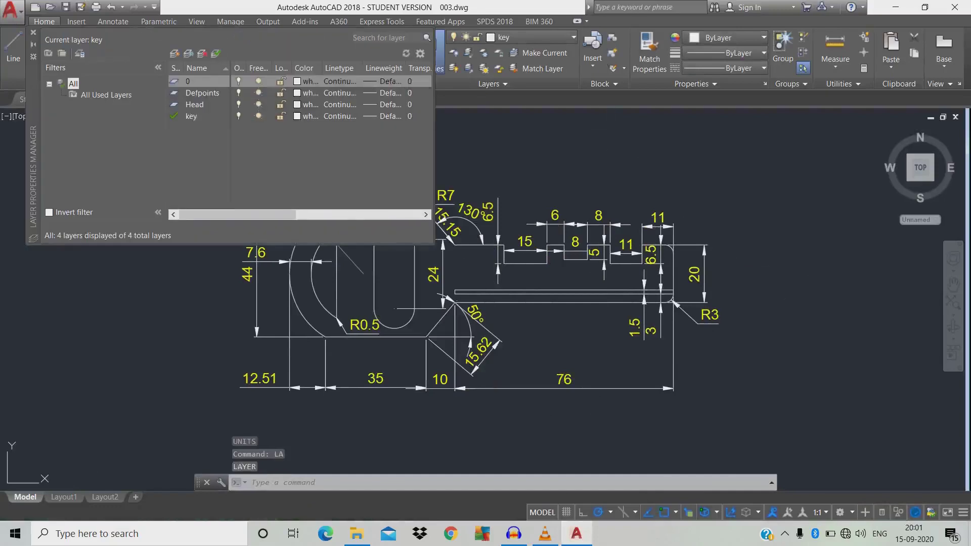
Step: Create the layer 'Key 2.0', make it current, and shift the reference drawing left
{"action": "key", "text": "alt+n"}
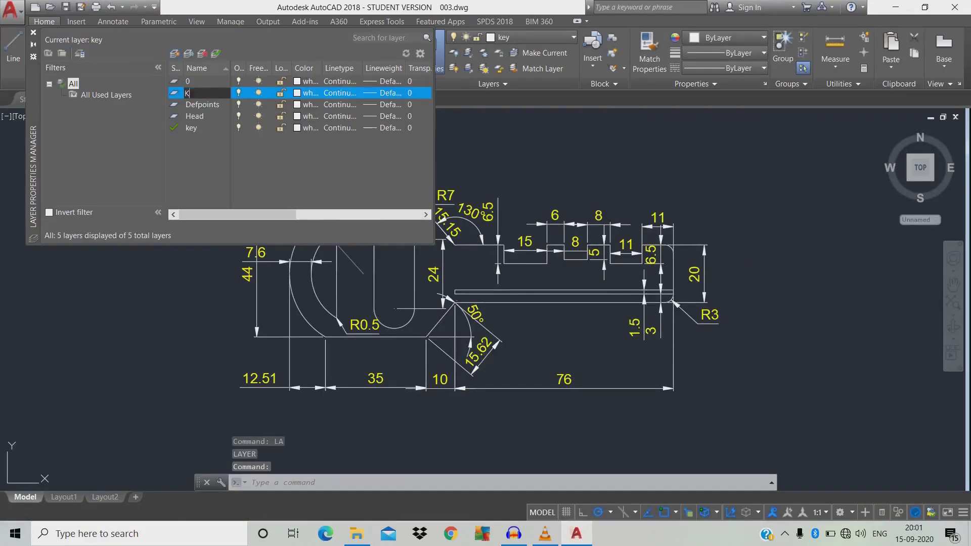
{"action": "type", "text": "Key 2.0"}
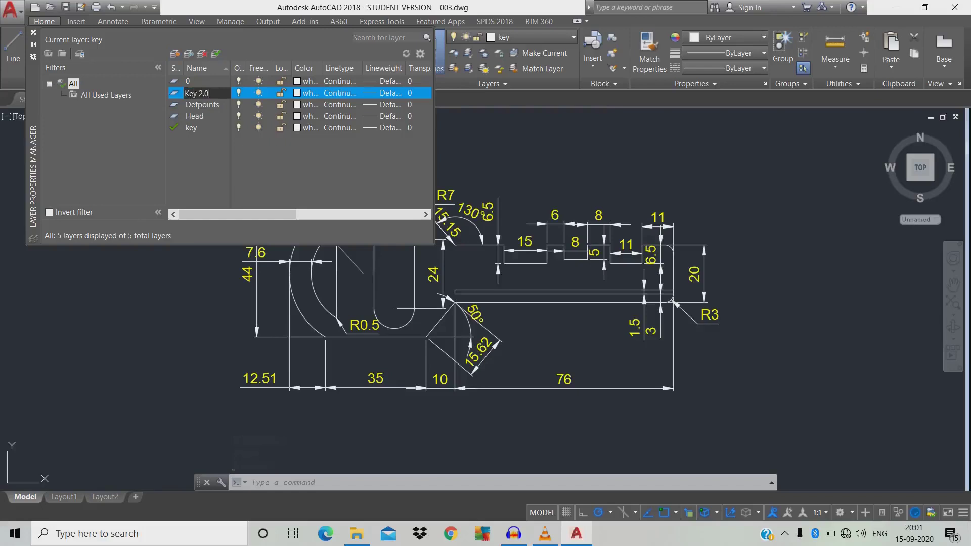
{"action": "key", "text": "Return"}
{"action": "key", "text": "alt+c"}
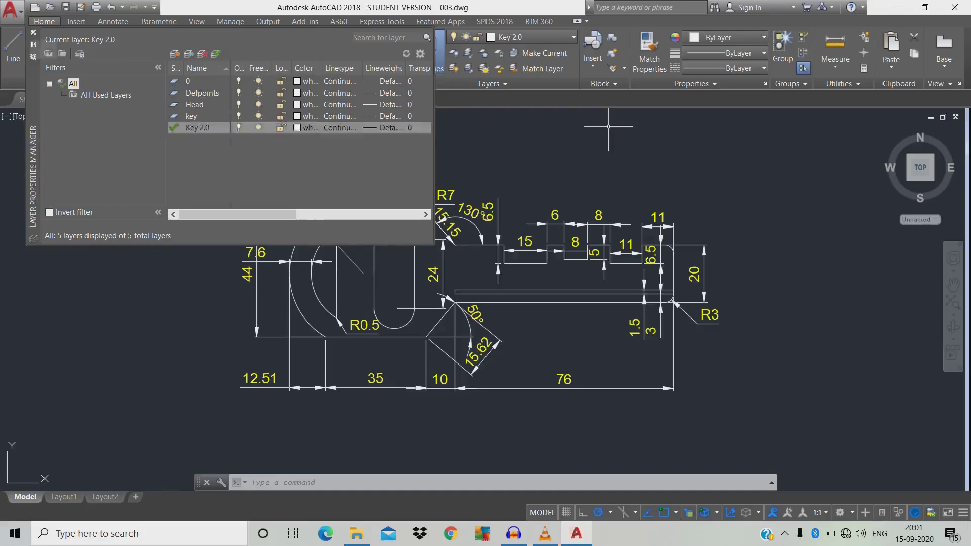
{"action": "left_click", "coordinate": [33, 32]}
{"action": "middle_click_drag", "start_coordinate": [558, 259], "coordinate": [356, 261]}
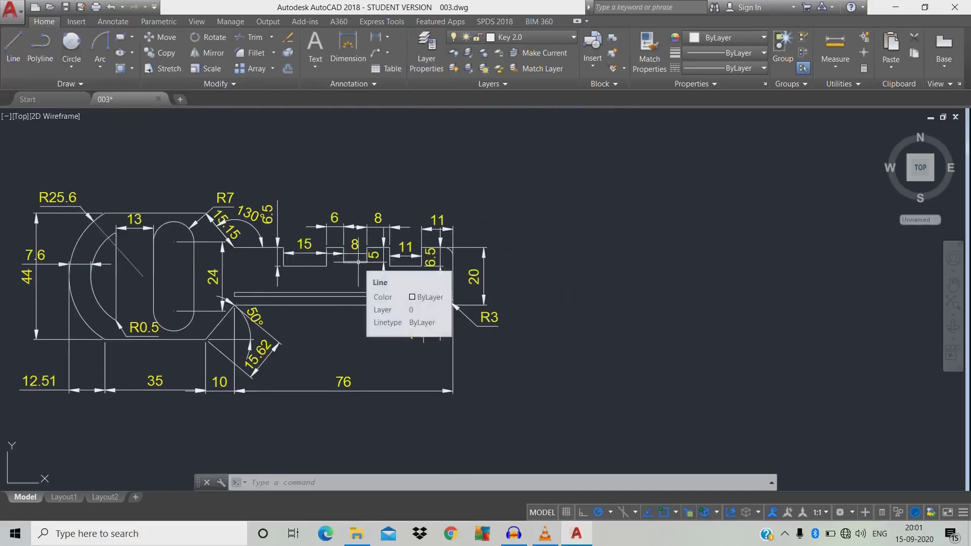
Step: Draw a 35 × 44 rectangle to the right of the reference key
{"action": "key", "text": "Return"}
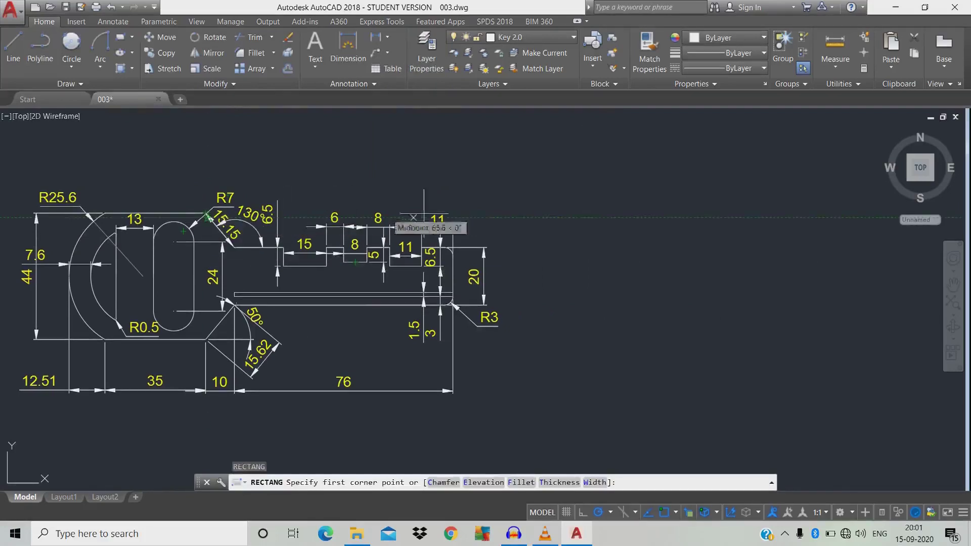
{"action": "left_click", "coordinate": [593, 218]}
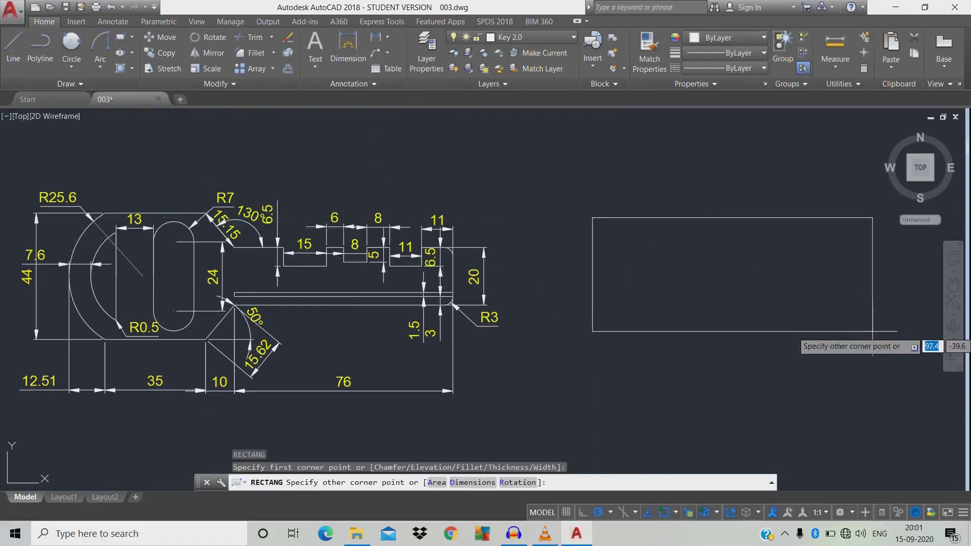
{"action": "type", "text": "d"}
{"action": "key", "text": "Return"}
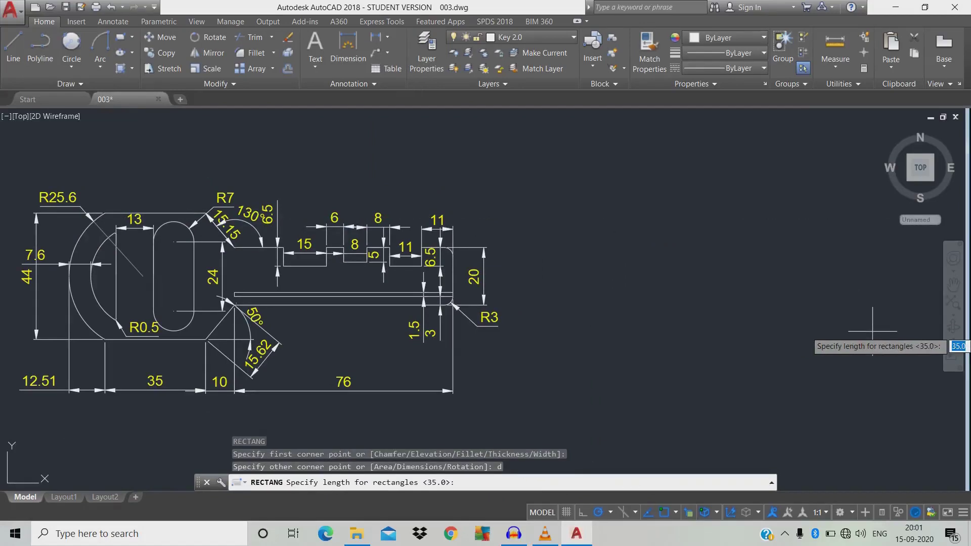
{"action": "type", "text": "35"}
{"action": "key", "text": "Return"}
{"action": "type", "text": "44"}
{"action": "key", "text": "Return"}
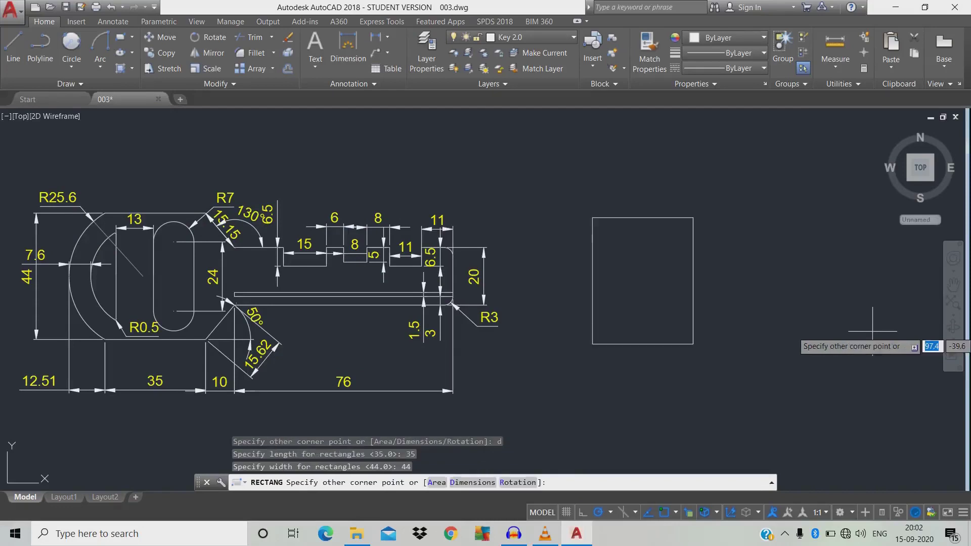
{"action": "left_click", "coordinate": [873, 331]}
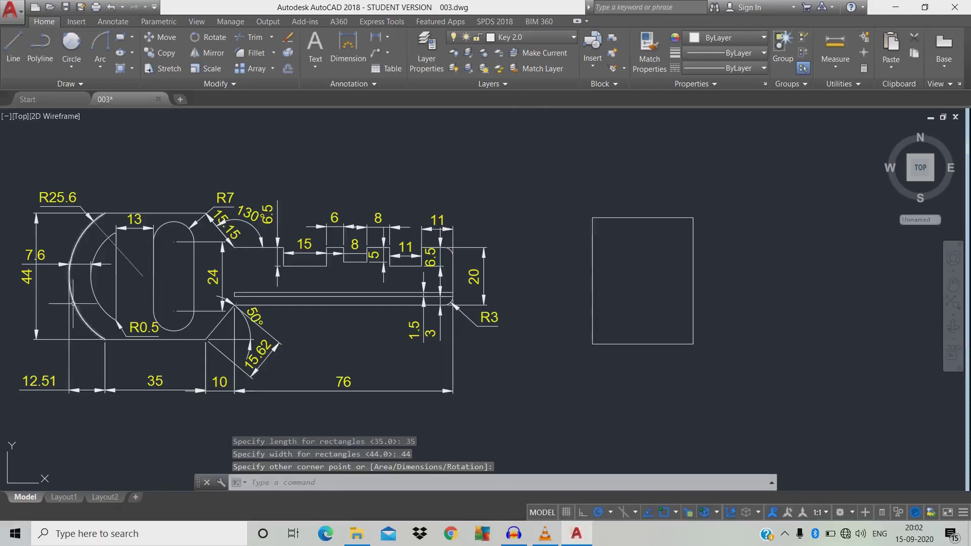
Step: Explode the rectangle into separate lines and check its edges are independent
{"action": "left_click", "coordinate": [616, 333]}
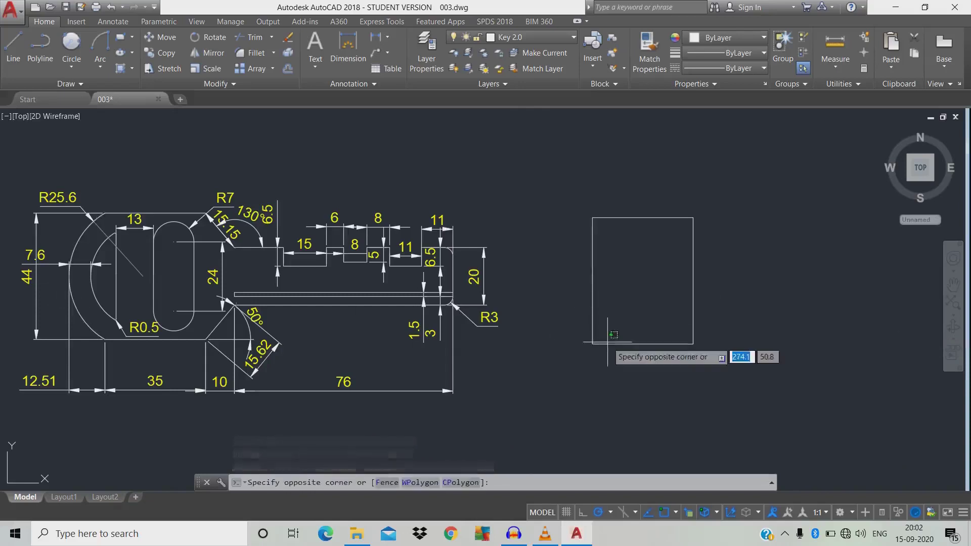
{"action": "left_click", "coordinate": [589, 401]}
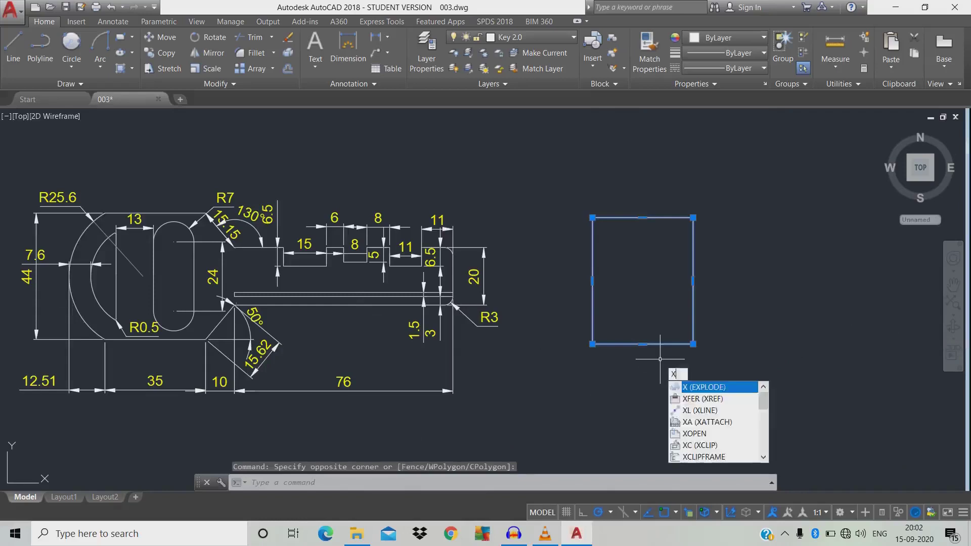
{"action": "key", "text": "Return"}
{"action": "left_click", "coordinate": [655, 345]}
{"action": "left_click_drag", "start_coordinate": [630, 309], "coordinate": [560, 293]}
{"action": "key", "text": "Escape"}
{"action": "key", "text": "Escape"}
{"action": "middle_click_drag", "start_coordinate": [620, 342], "coordinate": [631, 344]}
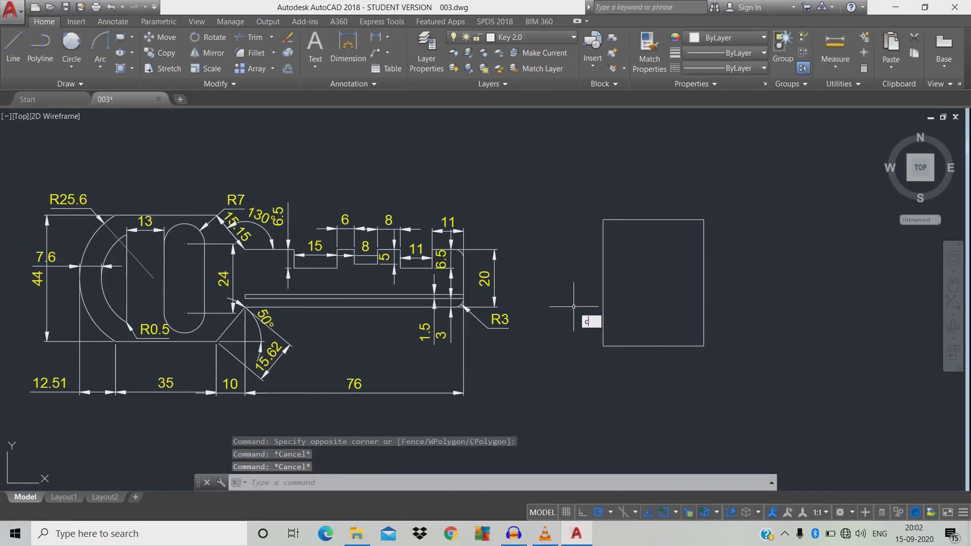
Step: Draw a trial radius 25.6 circle above the rectangle, then erase it
{"action": "type", "text": "c"}
{"action": "key", "text": "Return"}
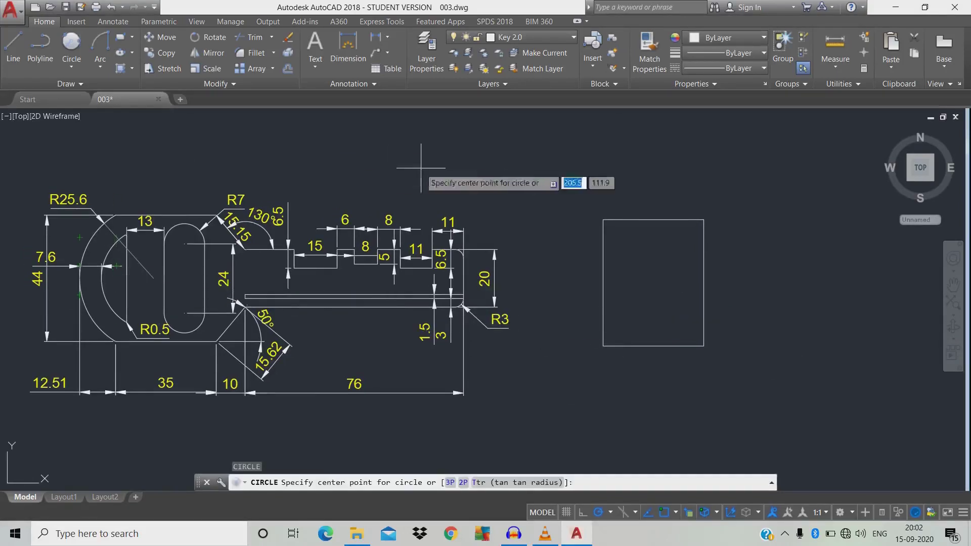
{"action": "left_click", "coordinate": [578, 174]}
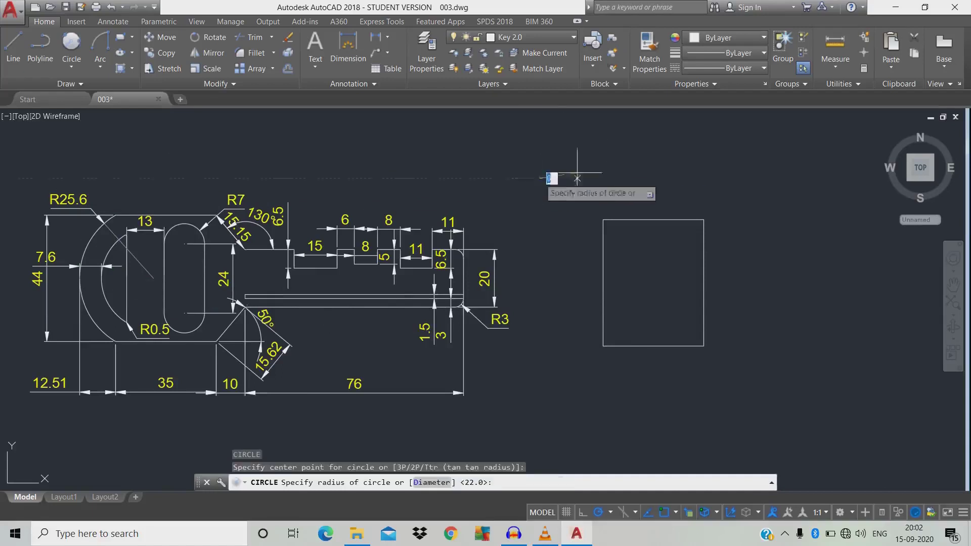
{"action": "type", "text": "25.6"}
{"action": "key", "text": "Return"}
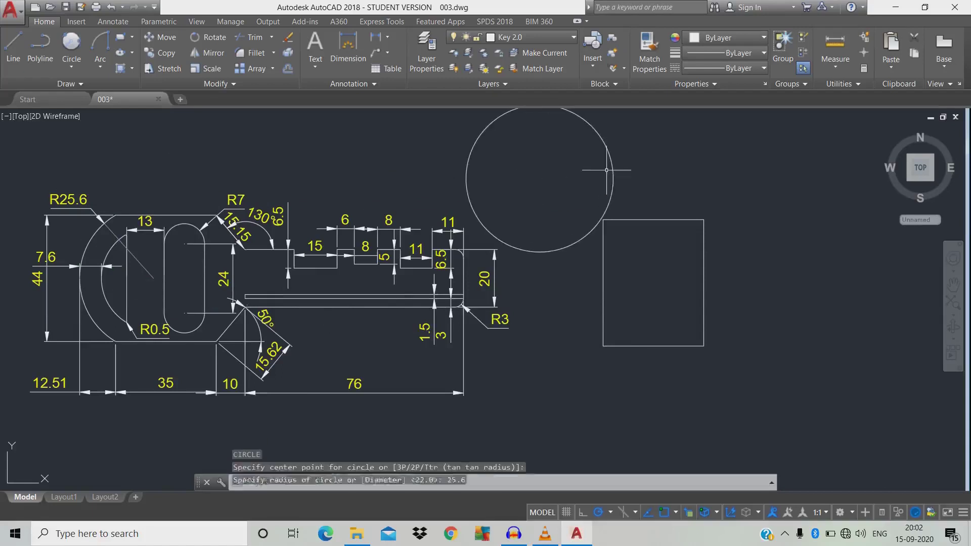
{"action": "type", "text": "m"}
{"action": "key", "text": "Return"}
{"action": "left_click", "coordinate": [609, 169]}
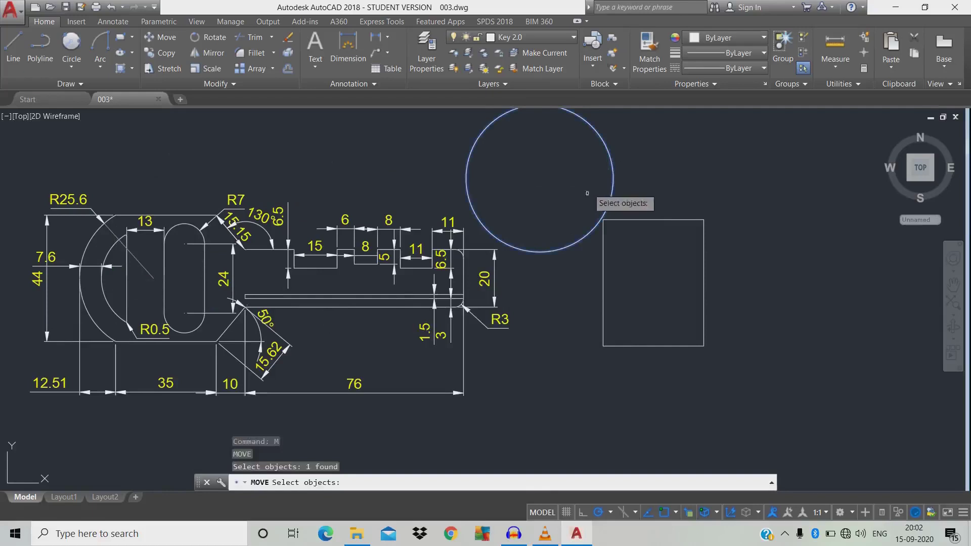
{"action": "key", "text": "Escape"}
{"action": "left_click", "coordinate": [579, 241]}
{"action": "type", "text": "e"}
{"action": "key", "text": "Return"}
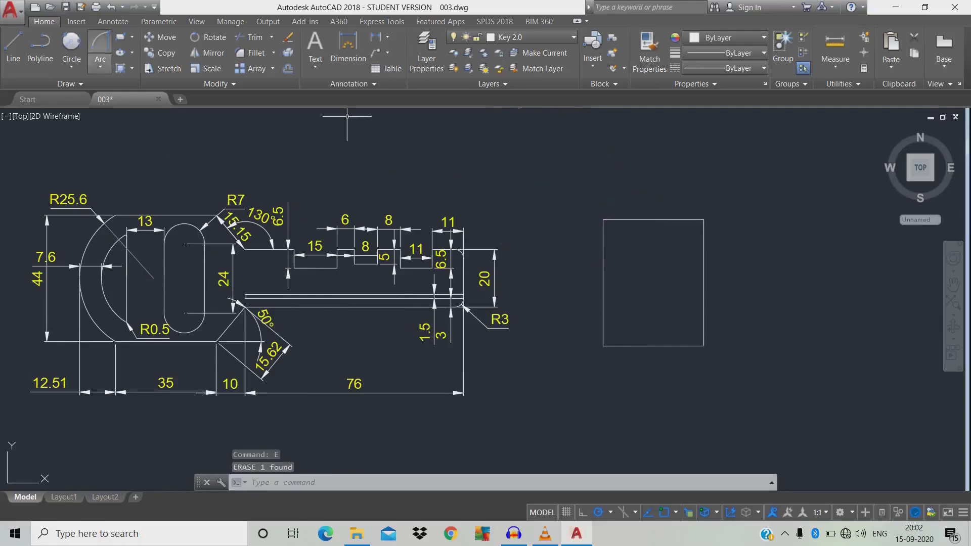
Step: Draw a radius 25.6 arc from the rectangle's top-left to bottom-left corner
{"action": "left_click", "coordinate": [100, 65]}
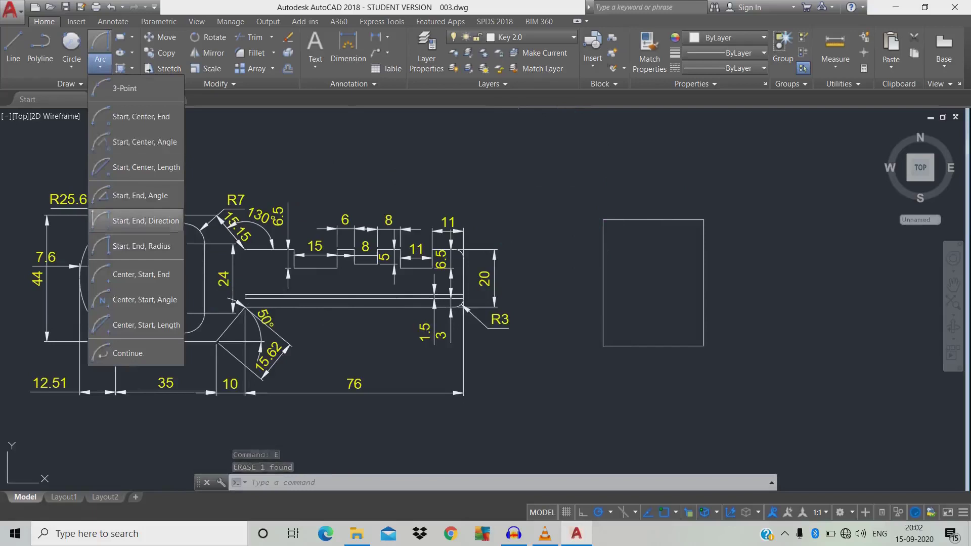
{"action": "key", "text": "Escape"}
{"action": "left_click", "coordinate": [100, 44]}
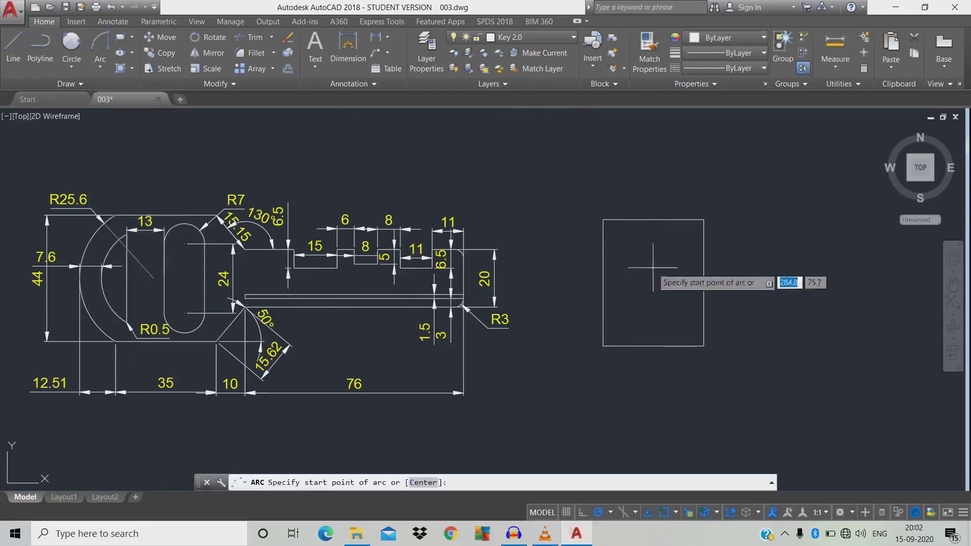
{"action": "left_click", "coordinate": [603, 219]}
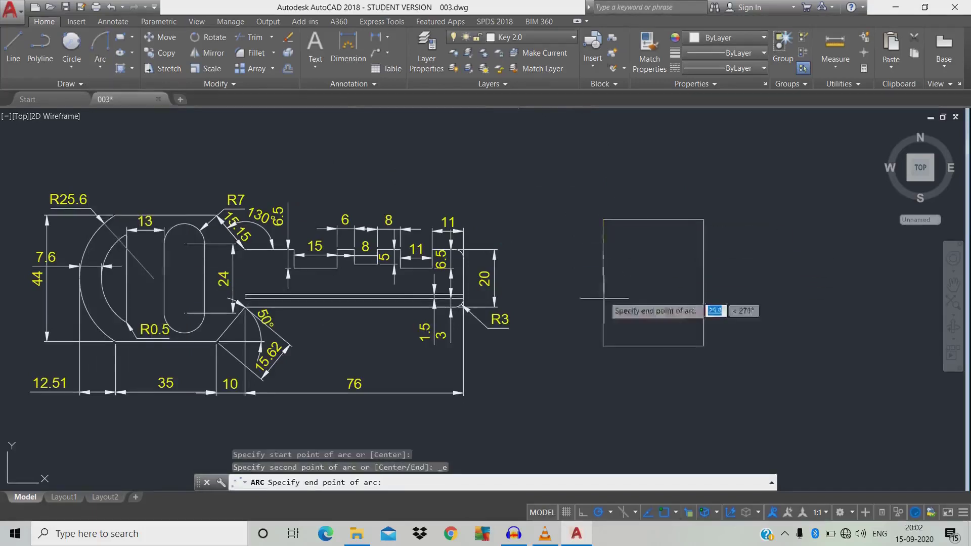
{"action": "left_click", "coordinate": [604, 346]}
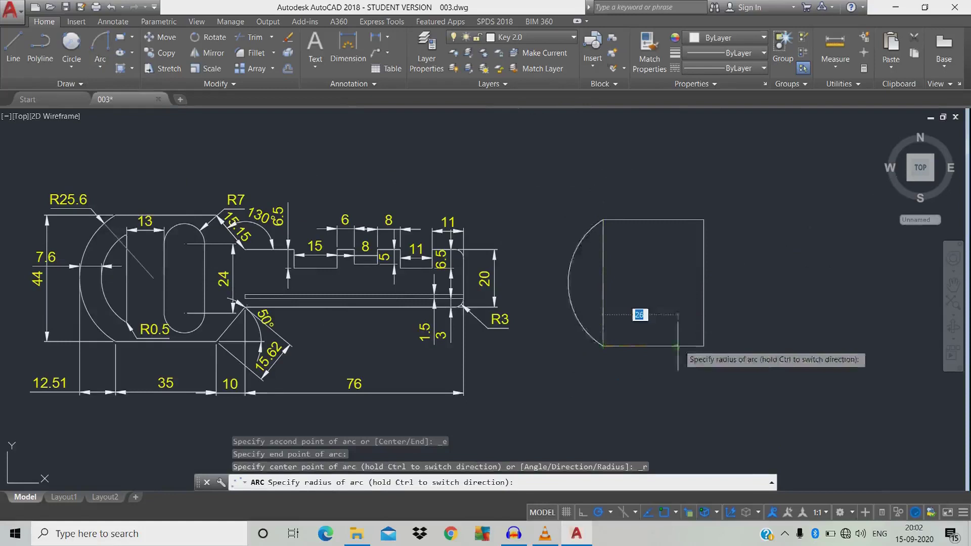
{"action": "type", "text": "25"}
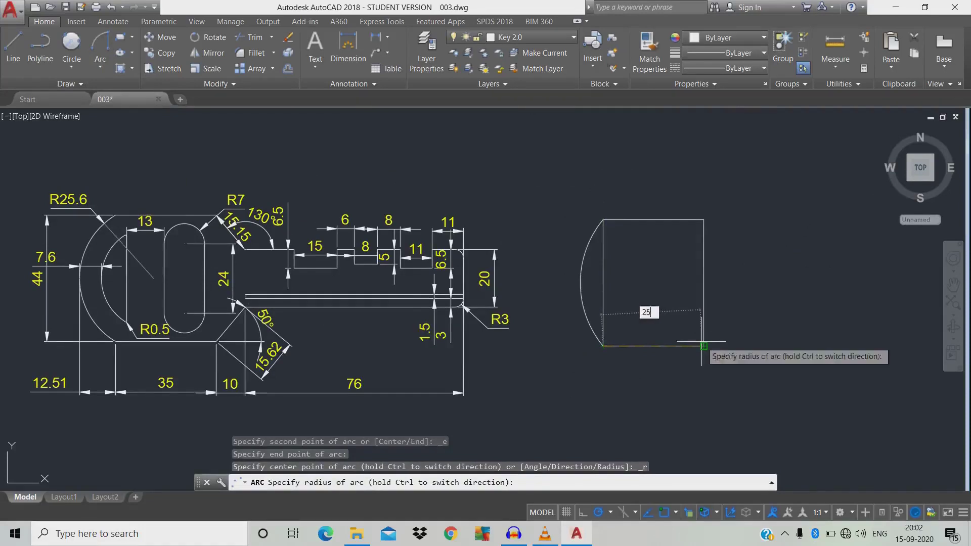
{"action": "key", "text": "Return"}
{"action": "key", "text": "Escape"}
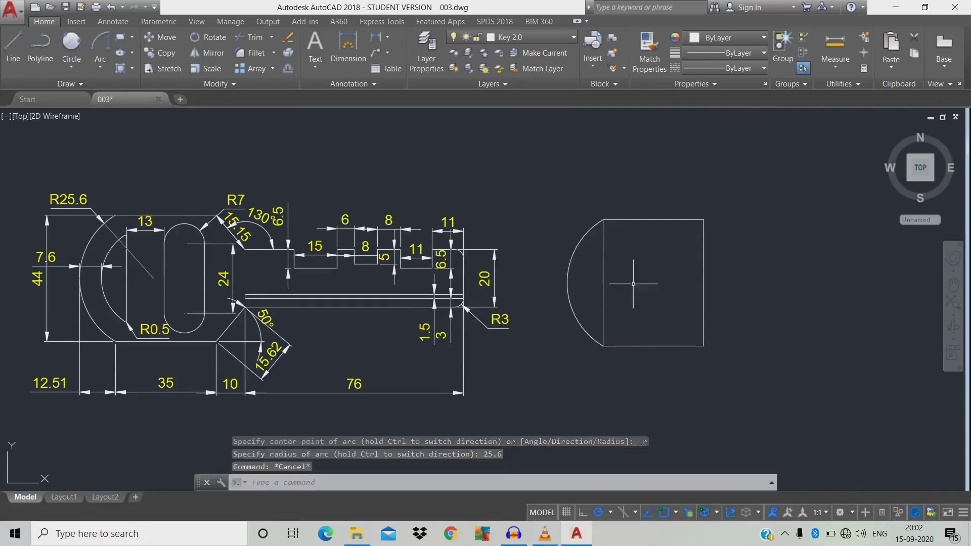
Step: Erase the rectangle's original left edge line
{"action": "left_click", "coordinate": [610, 283]}
{"action": "left_click", "coordinate": [603, 283]}
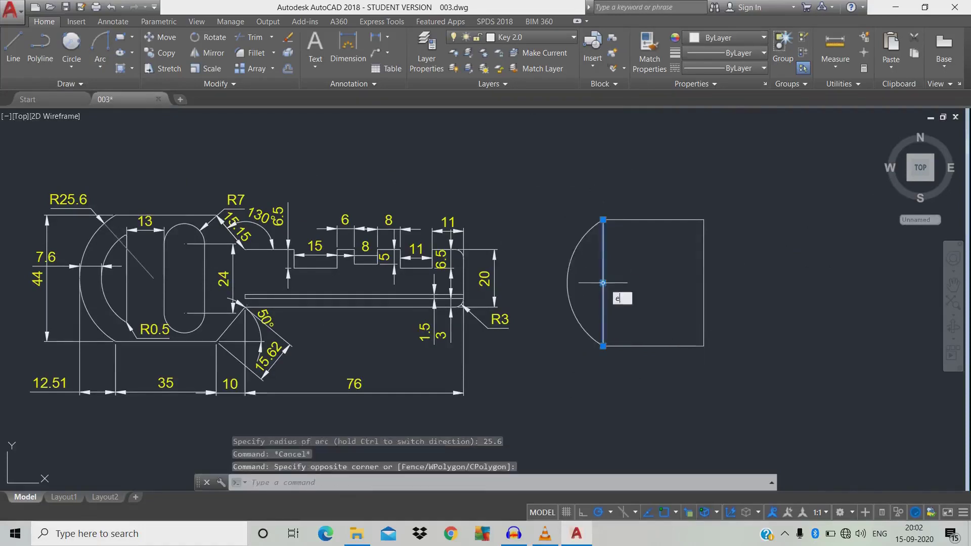
{"action": "key", "text": "Return"}
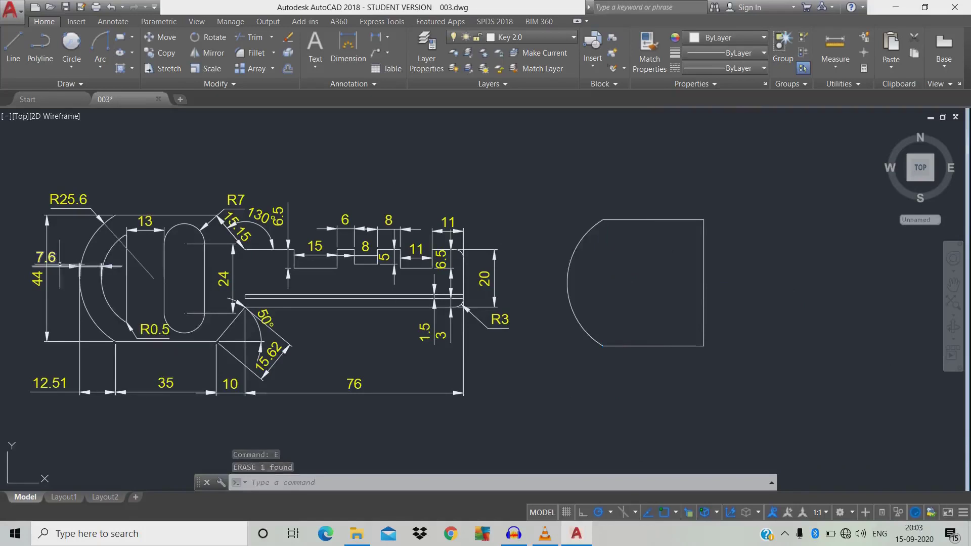
Step: Offset the key head's arc 7.6 inward
{"action": "type", "text": "o"}
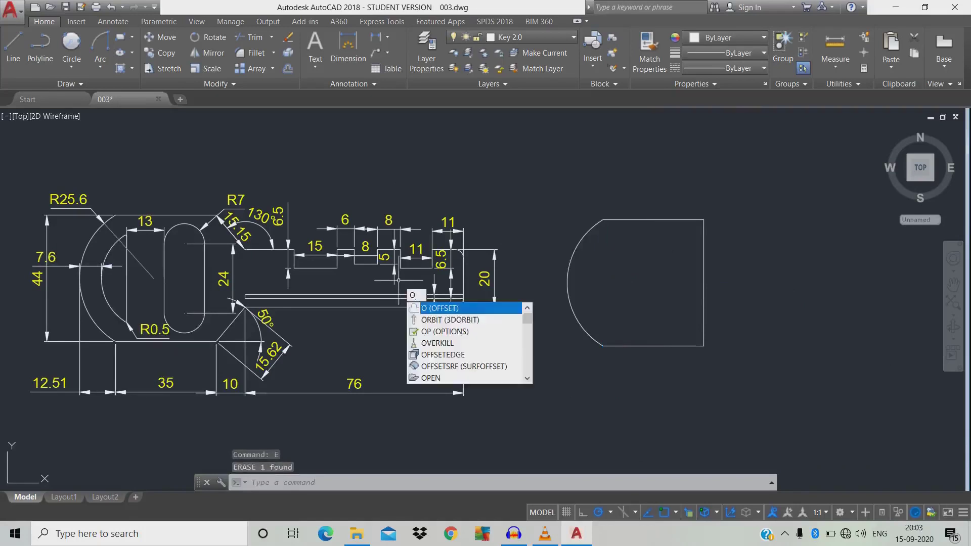
{"action": "key", "text": "Return"}
{"action": "left_click", "coordinate": [498, 182]}
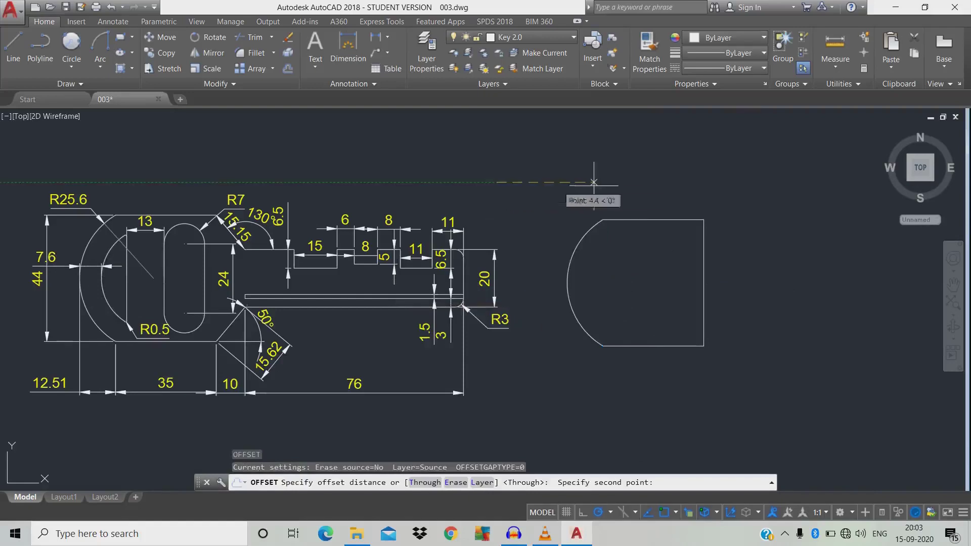
{"action": "type", "text": "7"}
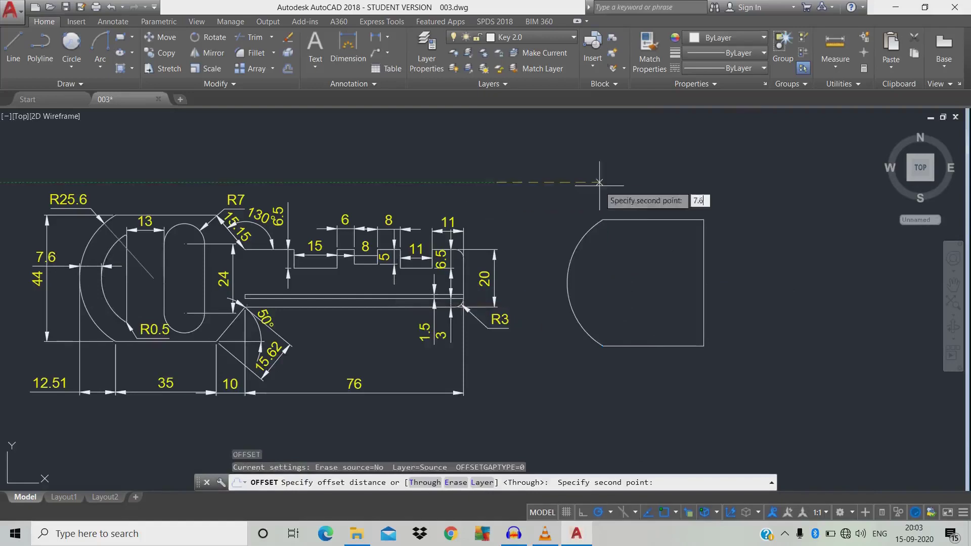
{"action": "type", "text": ".6"}
{"action": "key", "text": "Return"}
{"action": "left_click", "coordinate": [590, 230]}
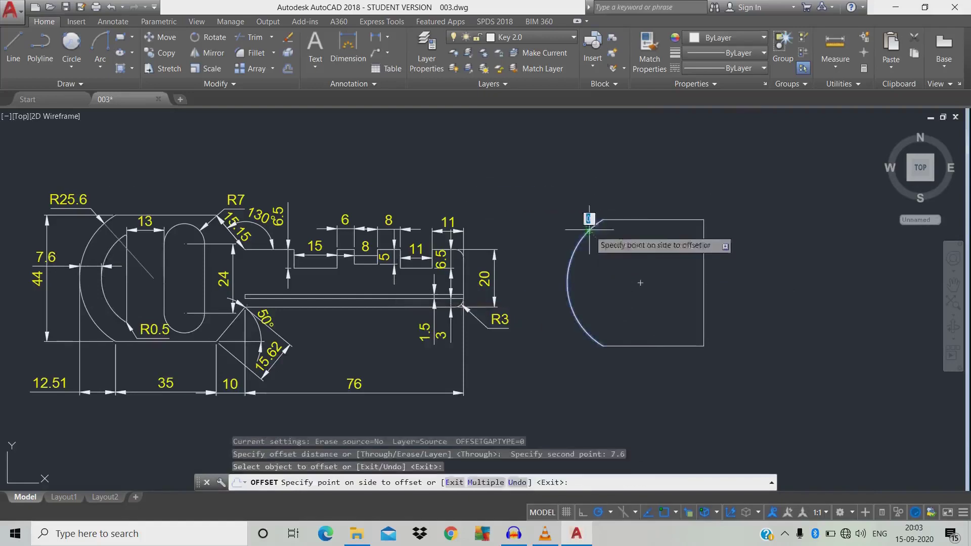
{"action": "left_click", "coordinate": [628, 251]}
{"action": "key", "text": "Escape"}
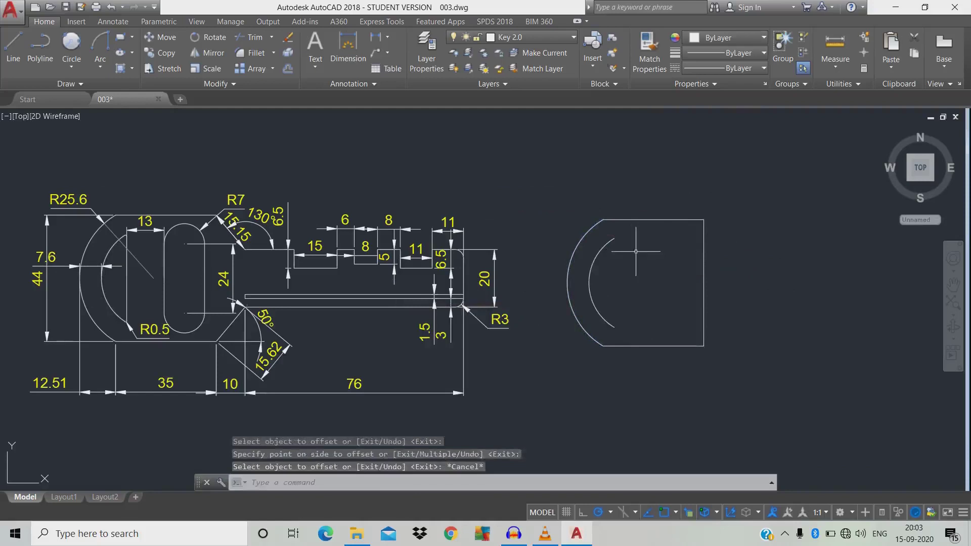
Step: Draw a vertical line joining the inner arc's lower and upper ends
{"action": "type", "text": "l"}
{"action": "key", "text": "Return"}
{"action": "left_click", "coordinate": [615, 327]}
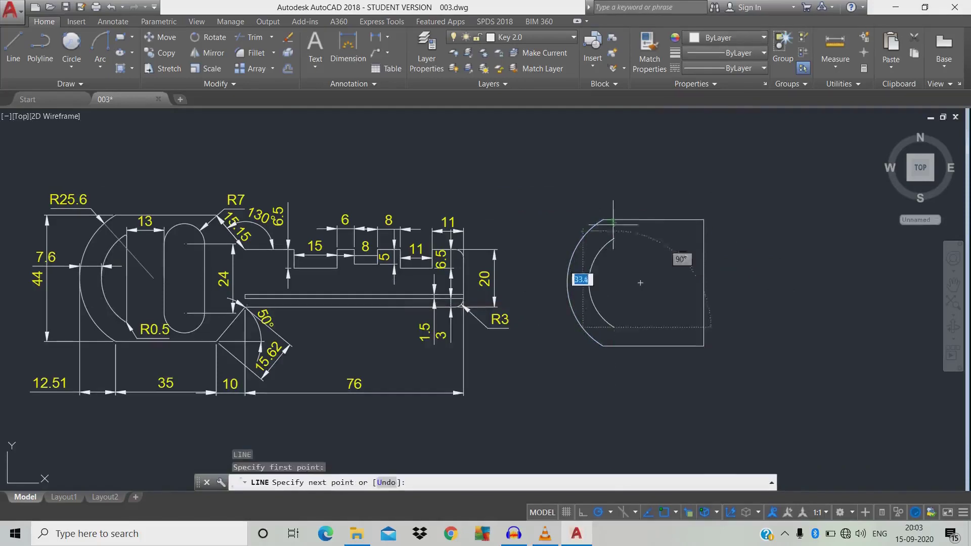
{"action": "left_click", "coordinate": [615, 239]}
{"action": "key", "text": "Escape"}
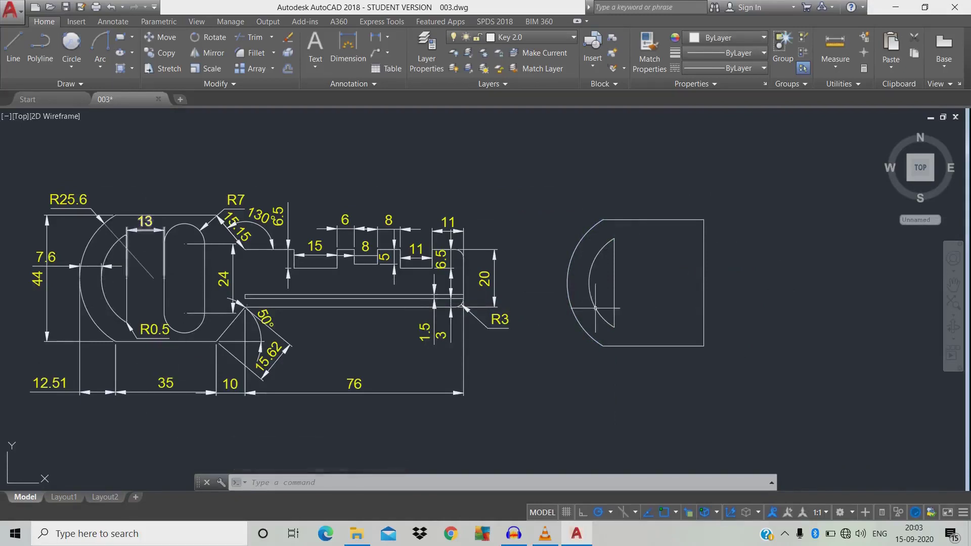
Step: Offset that vertical line 13 to the right
{"action": "type", "text": "o"}
{"action": "key", "text": "Return"}
{"action": "left_click", "coordinate": [600, 250]}
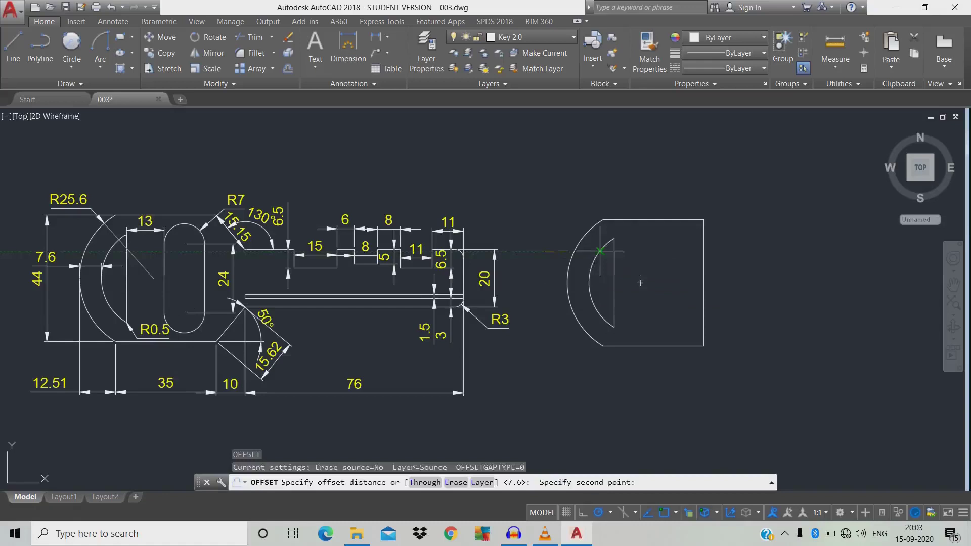
{"action": "type", "text": "13"}
{"action": "key", "text": "Return"}
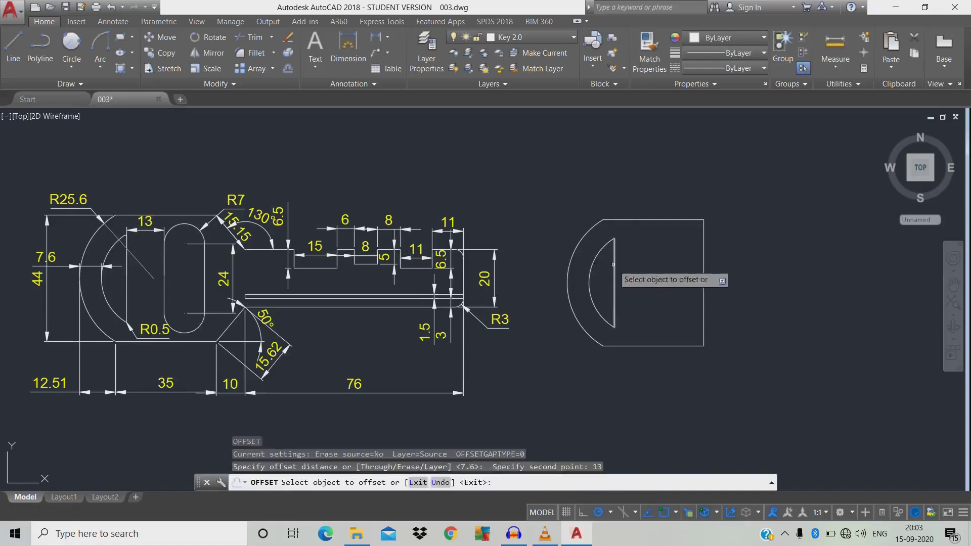
{"action": "left_click", "coordinate": [614, 273]}
{"action": "left_click", "coordinate": [675, 273]}
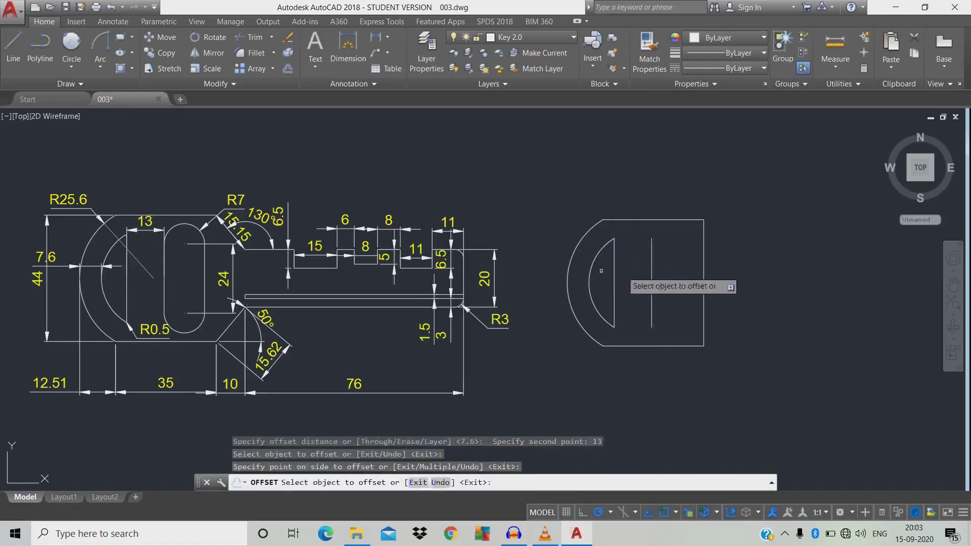
{"action": "key", "text": "Escape"}
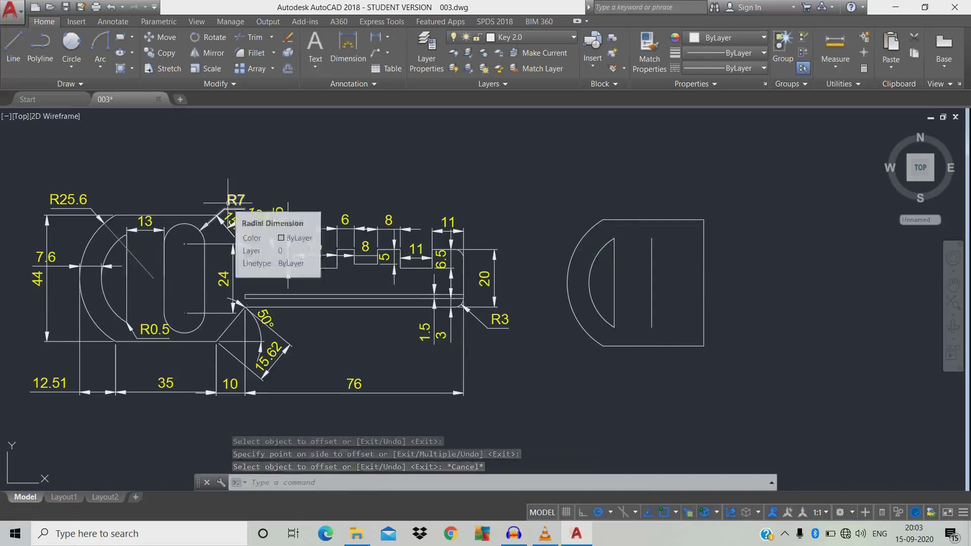
Step: Draw a radius 7 circle right of the key head and copy it 24 below
{"action": "type", "text": "c"}
{"action": "key", "text": "Return"}
{"action": "left_click", "coordinate": [786, 261]}
{"action": "type", "text": "7"}
{"action": "key", "text": "Return"}
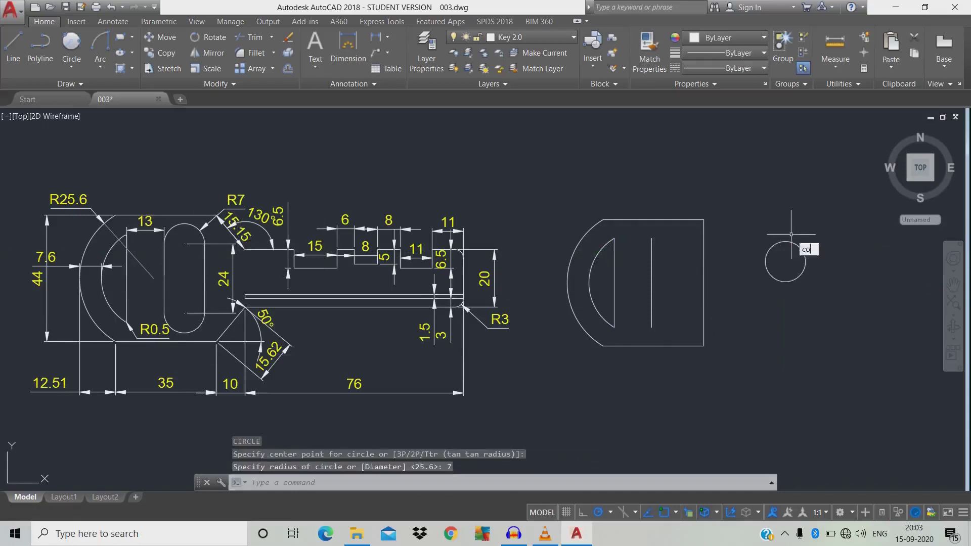
{"action": "type", "text": "co"}
{"action": "key", "text": "Return"}
{"action": "left_click", "coordinate": [805, 268]}
{"action": "key", "text": "Return"}
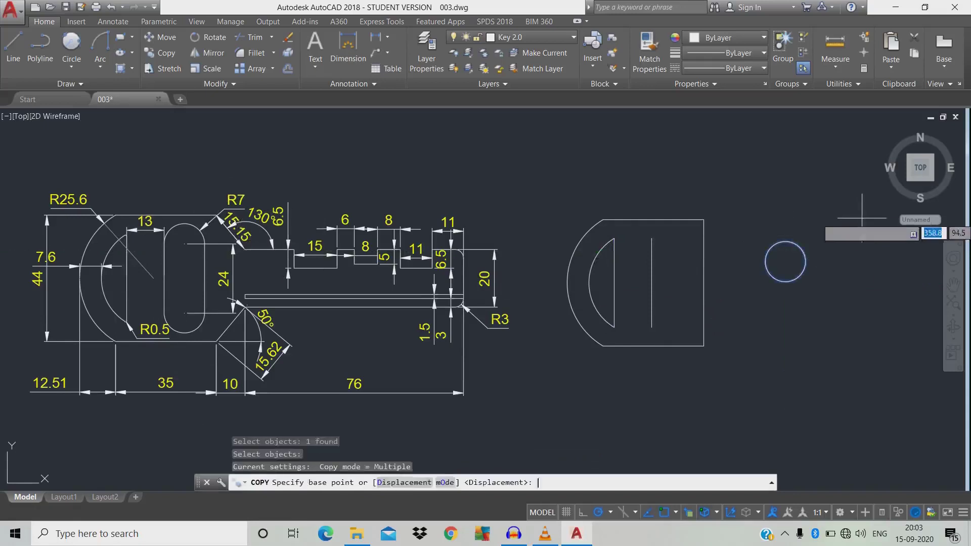
{"action": "left_click", "coordinate": [860, 222]}
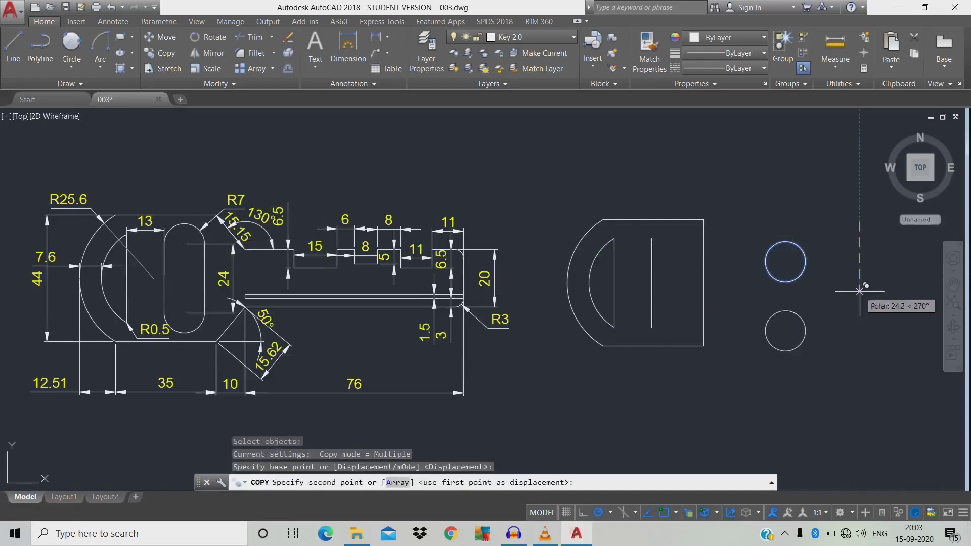
{"action": "type", "text": "24"}
{"action": "key", "text": "Return"}
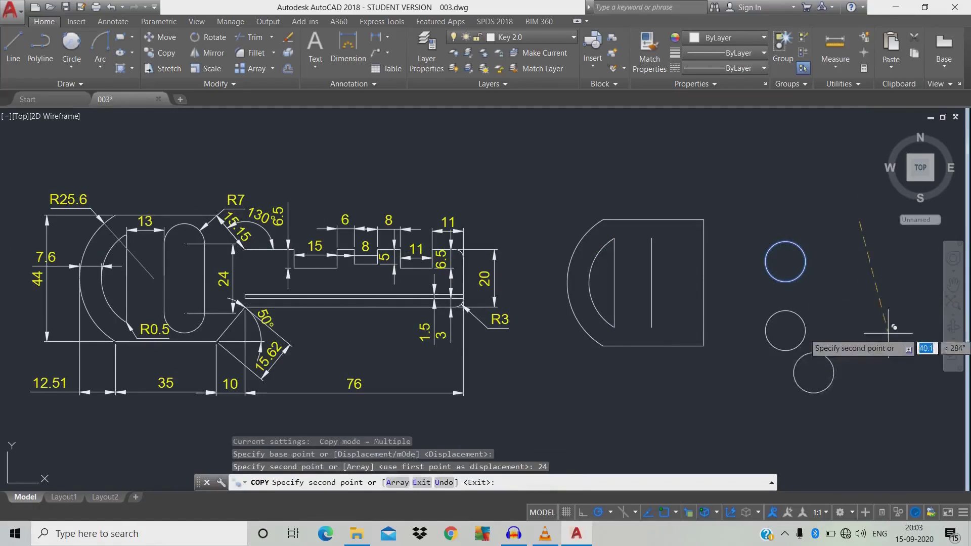
{"action": "key", "text": "Escape"}
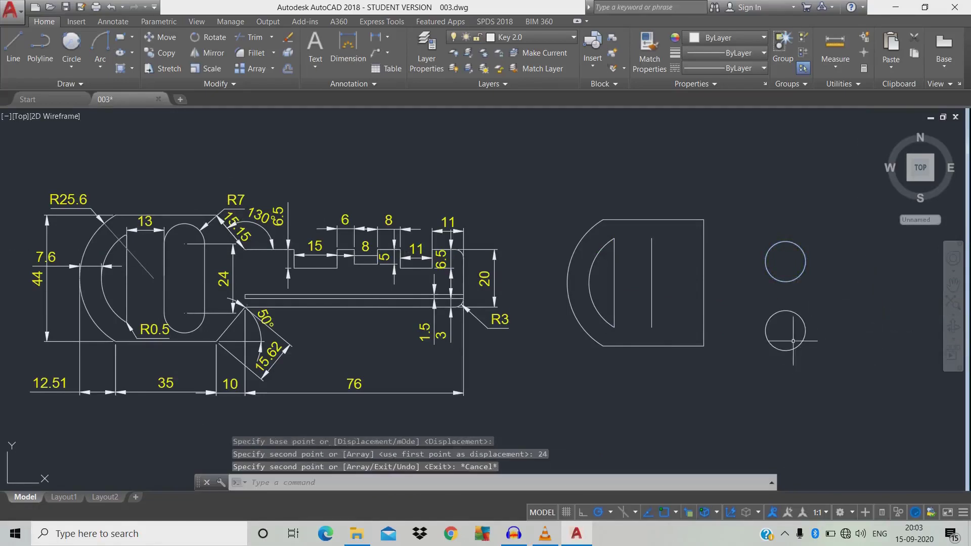
Step: Add center marks to both radius 7 circles
{"action": "type", "text": "cent"}
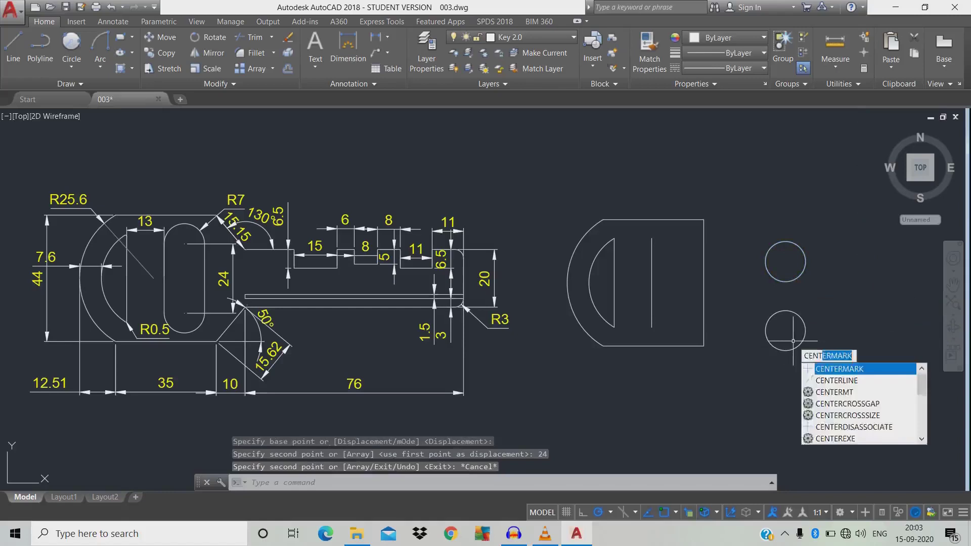
{"action": "key", "text": "Return"}
{"action": "left_click", "coordinate": [785, 331]}
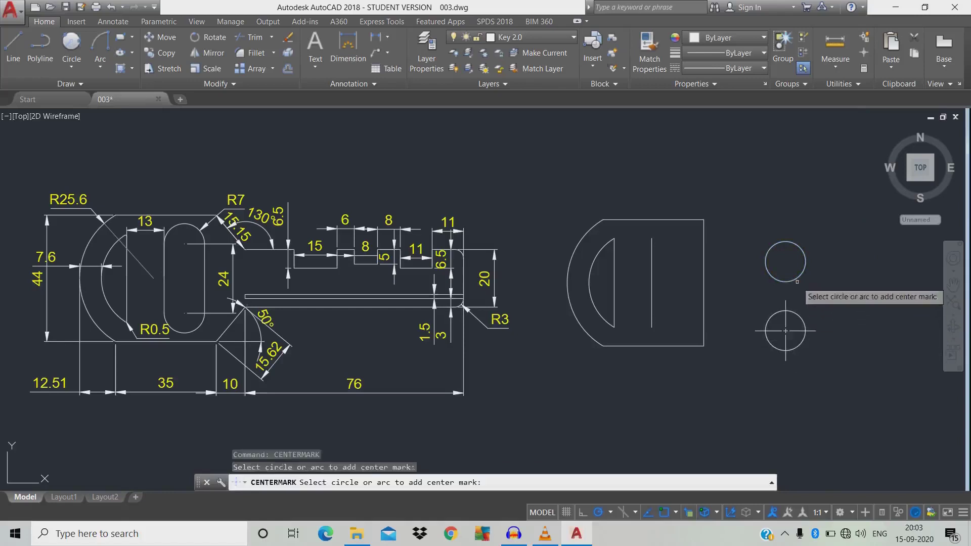
{"action": "left_click", "coordinate": [786, 262]}
{"action": "key", "text": "Escape"}
Step: Draw vertical lines joining the circles' right edges and left edges
{"action": "type", "text": "l"}
{"action": "key", "text": "Return"}
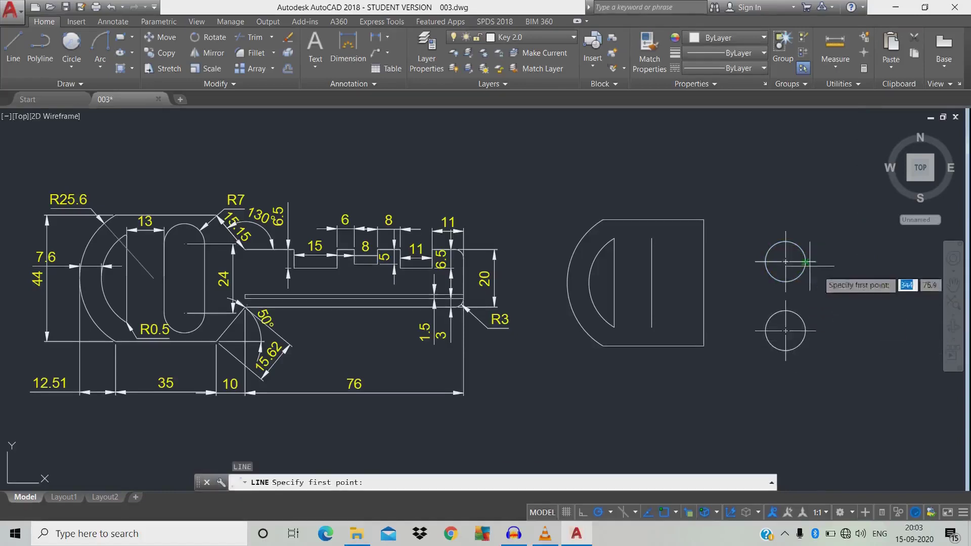
{"action": "left_click", "coordinate": [806, 261]}
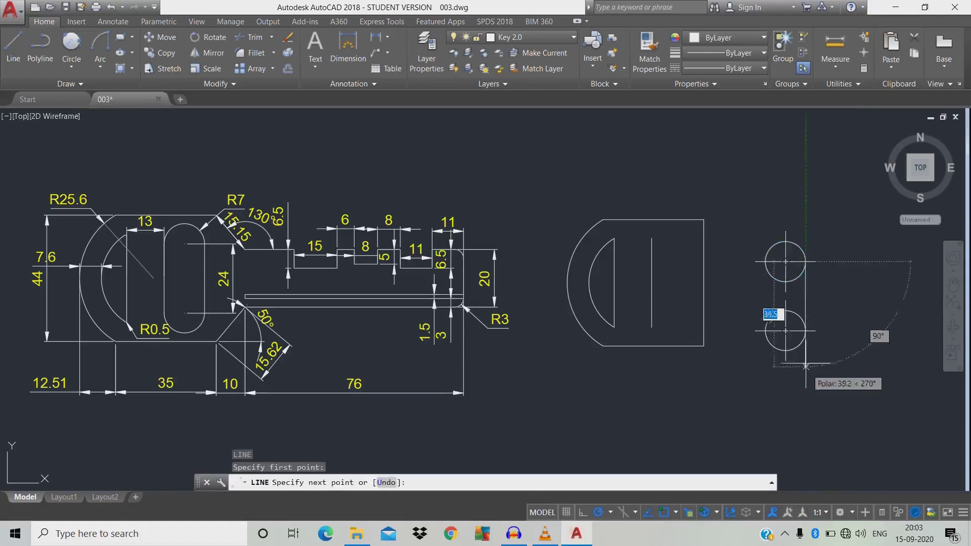
{"action": "left_click", "coordinate": [805, 331]}
{"action": "key", "text": "Return"}
{"action": "key", "text": "Return"}
{"action": "left_click", "coordinate": [764, 332]}
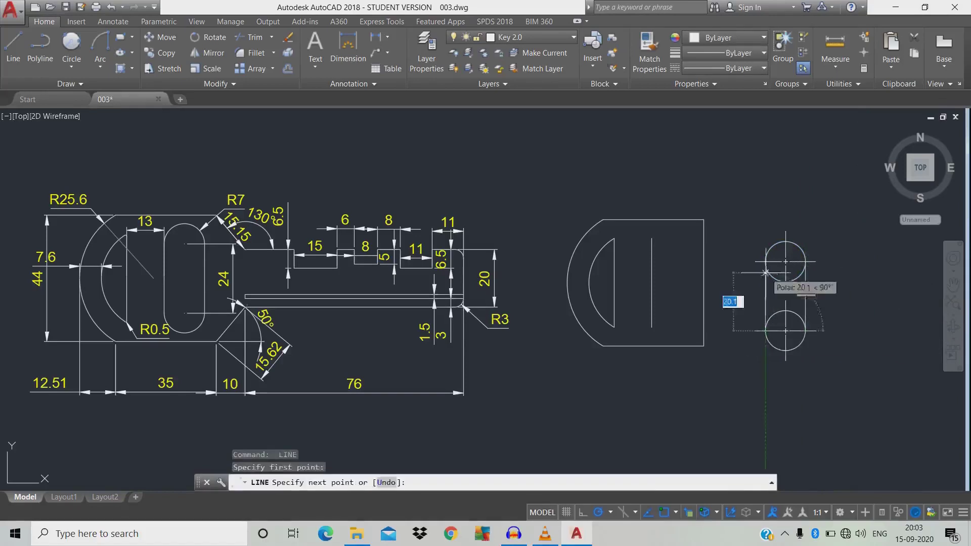
{"action": "left_click", "coordinate": [765, 262]}
{"action": "key", "text": "Escape"}
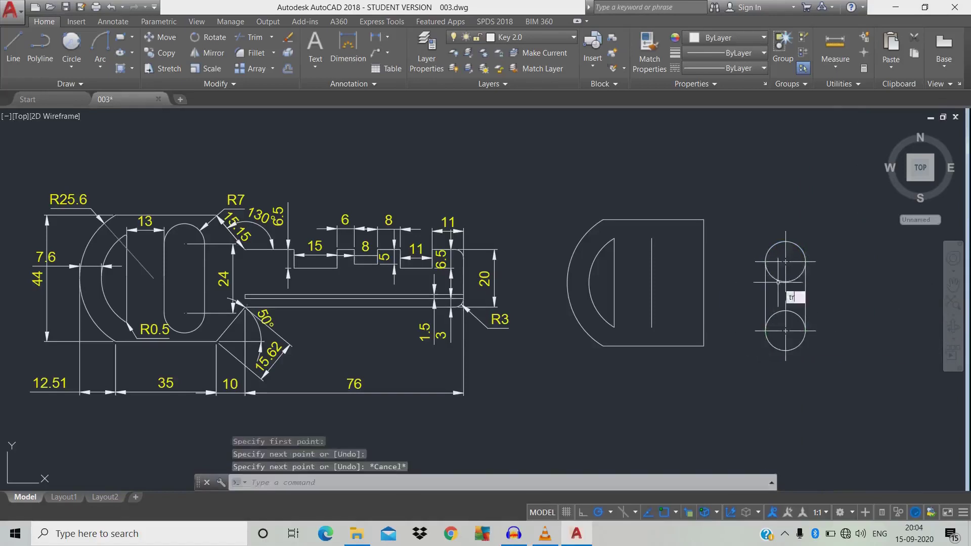
Step: Trim away the facing inner arcs of the two circles
{"action": "type", "text": "tr"}
{"action": "key", "text": "Return"}
{"action": "key", "text": "Return"}
{"action": "left_click", "coordinate": [779, 304]}
{"action": "left_click", "coordinate": [791, 320]}
{"action": "left_click", "coordinate": [776, 272]}
{"action": "left_click", "coordinate": [789, 286]}
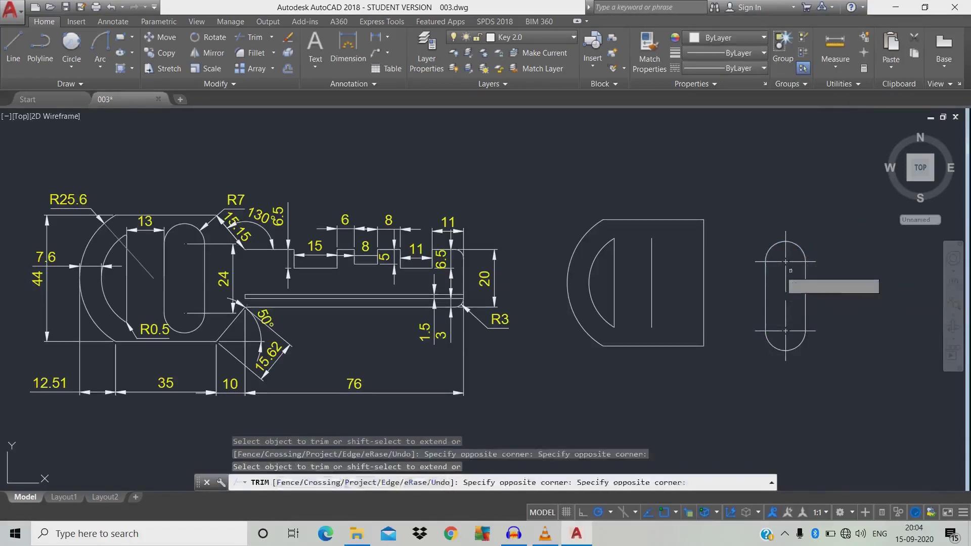
{"action": "key", "text": "Escape"}
Step: Erase the slot's centre mark lines
{"action": "left_click", "coordinate": [792, 310]}
{"action": "left_click", "coordinate": [786, 278]}
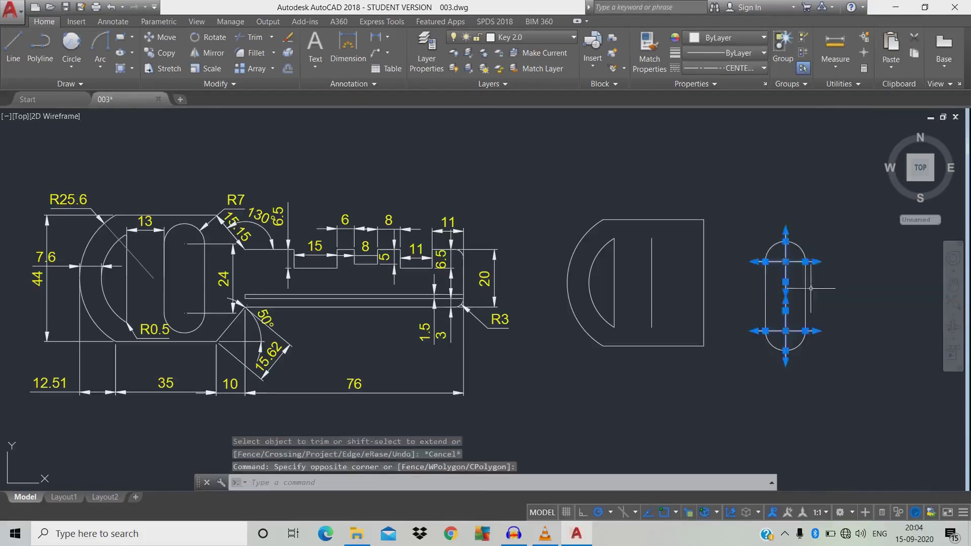
{"action": "type", "text": "e"}
{"action": "key", "text": "Return"}
{"action": "left_click", "coordinate": [804, 312]}
{"action": "left_click", "coordinate": [739, 303]}
{"action": "left_click", "coordinate": [796, 390]}
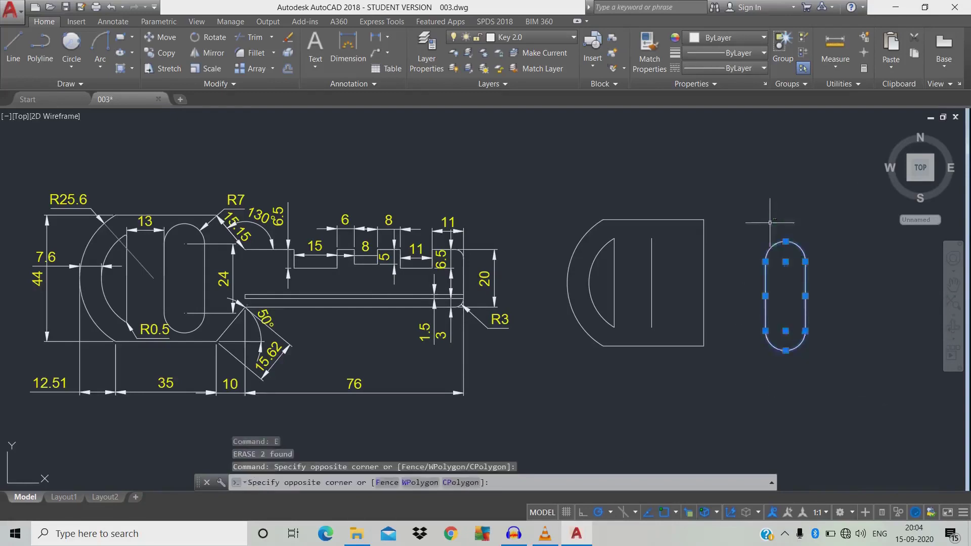
{"action": "key", "text": "Escape"}
{"action": "key", "text": "Escape"}
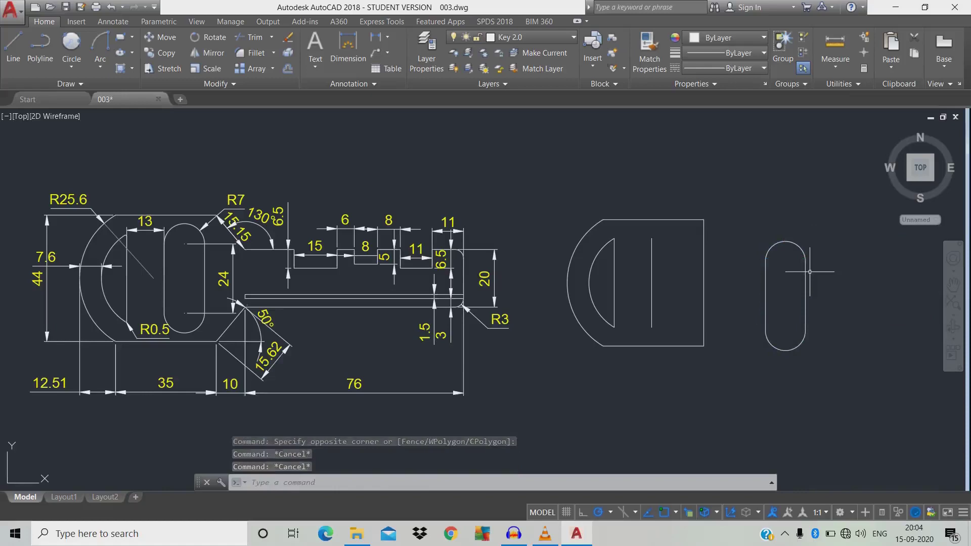
Step: Join the four slot pieces into one closed polyline
{"action": "type", "text": "j"}
{"action": "key", "text": "Return"}
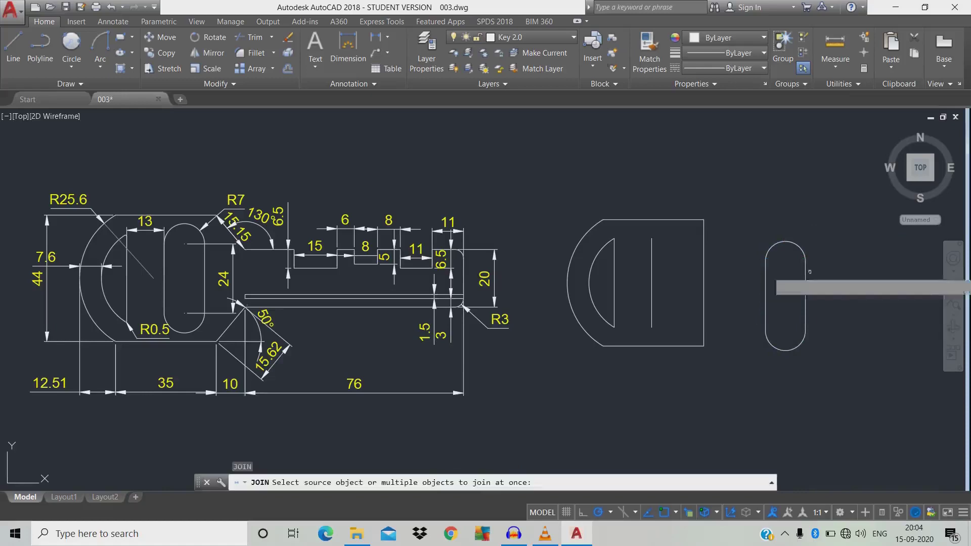
{"action": "left_click", "coordinate": [814, 380]}
{"action": "left_click", "coordinate": [765, 207]}
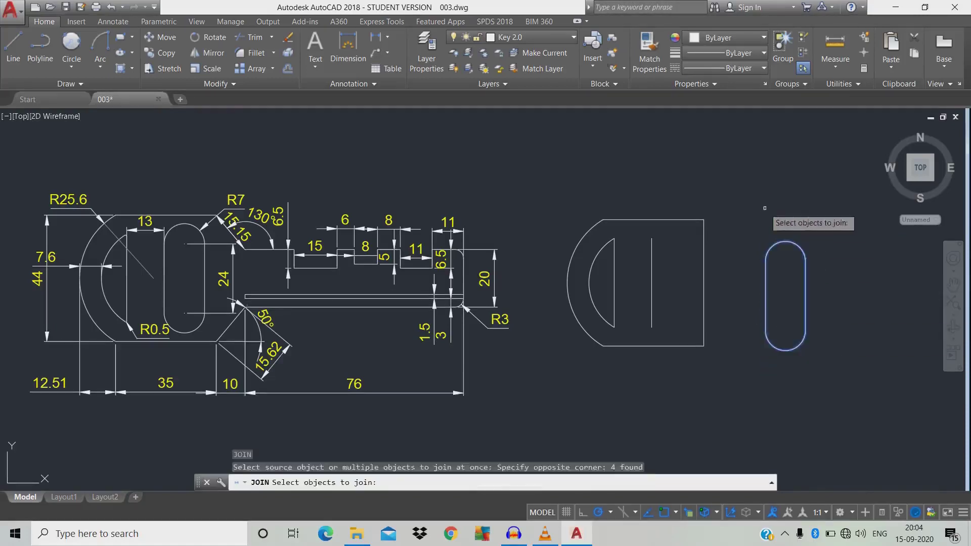
{"action": "key", "text": "Return"}
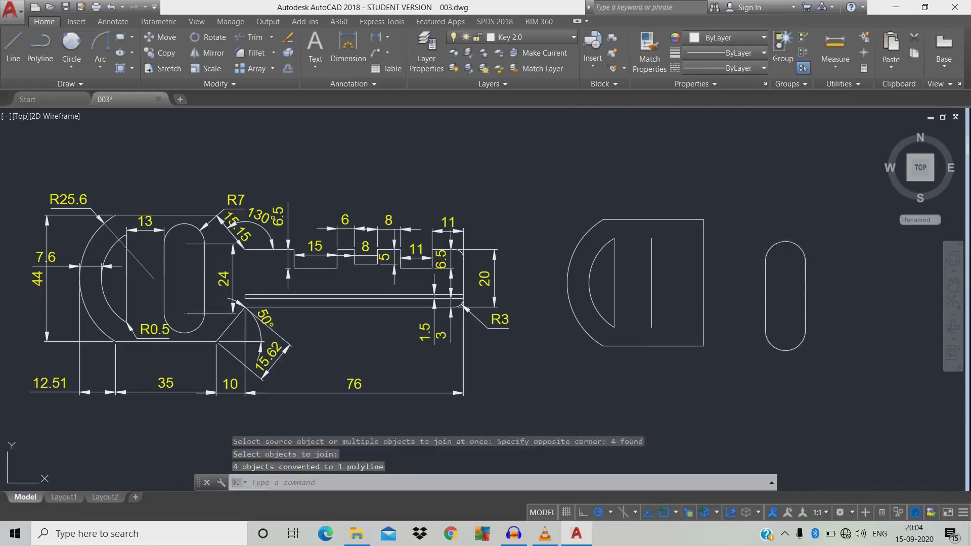
Step: Move the slot into the key head, its left side on the offset line
{"action": "type", "text": "m"}
{"action": "key", "text": "Return"}
{"action": "left_click", "coordinate": [932, 363]}
{"action": "left_click", "coordinate": [774, 311]}
{"action": "key", "text": "Return"}
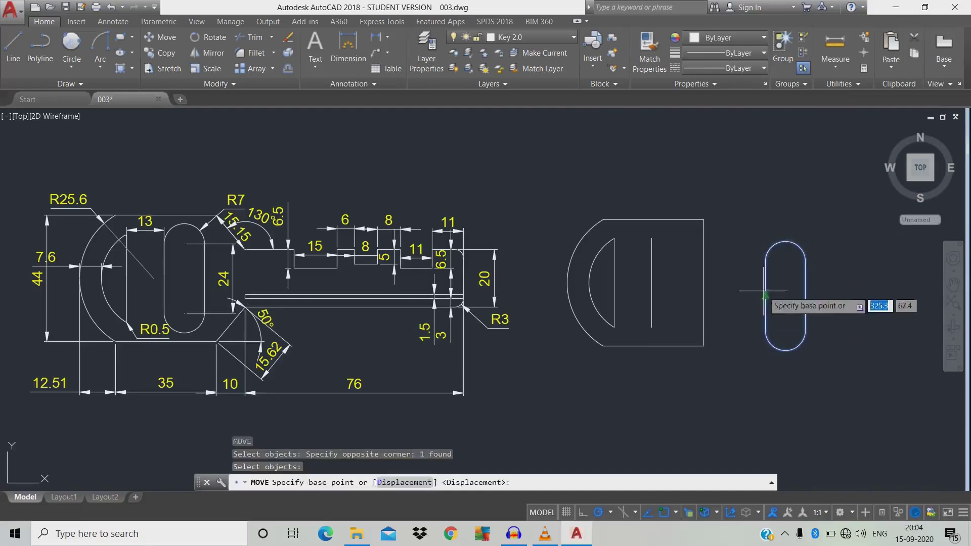
{"action": "left_click", "coordinate": [766, 296]}
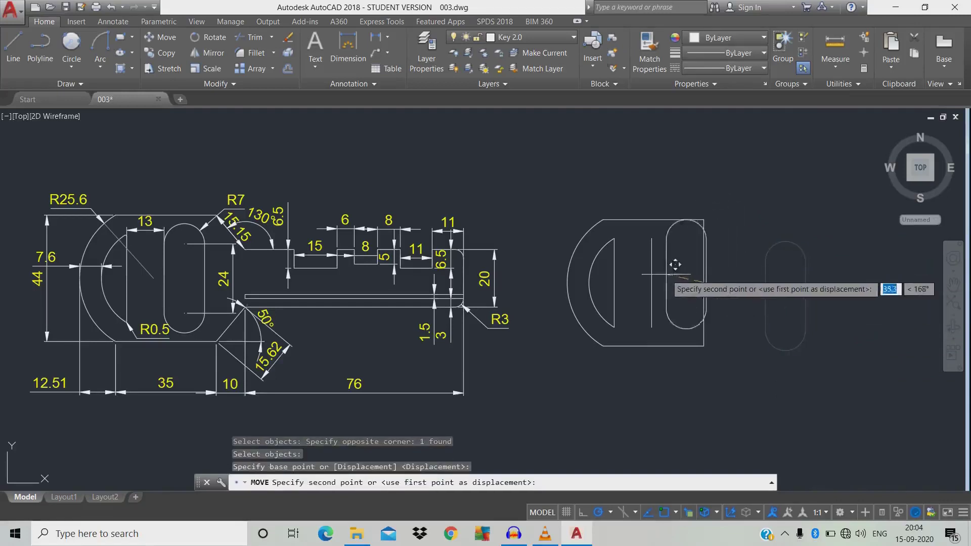
{"action": "left_click", "coordinate": [661, 273]}
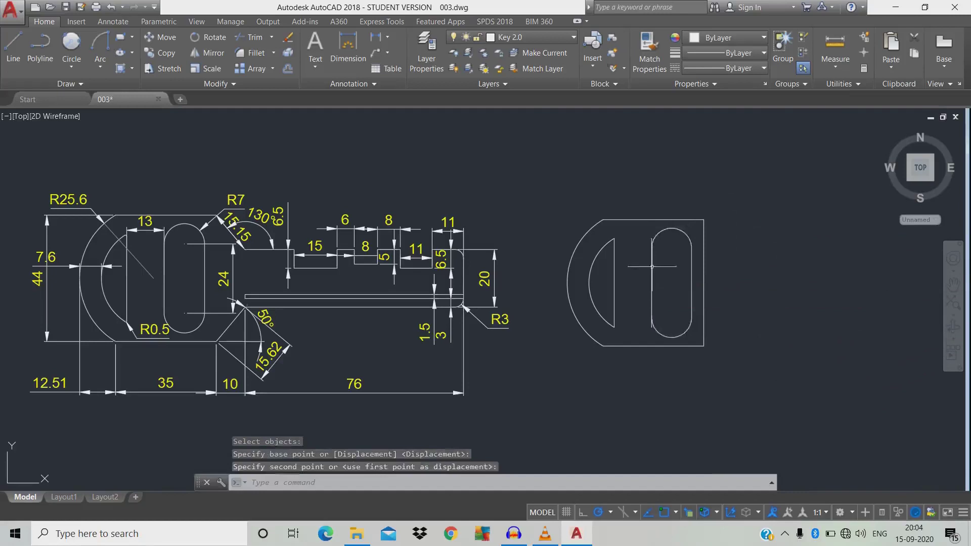
{"action": "scroll", "coordinate": [647, 256], "scroll_direction": "up", "scroll_amount": 4}
{"action": "key", "text": "Escape"}
Step: Erase the key head's inner vertical line
{"action": "left_click", "coordinate": [658, 222]}
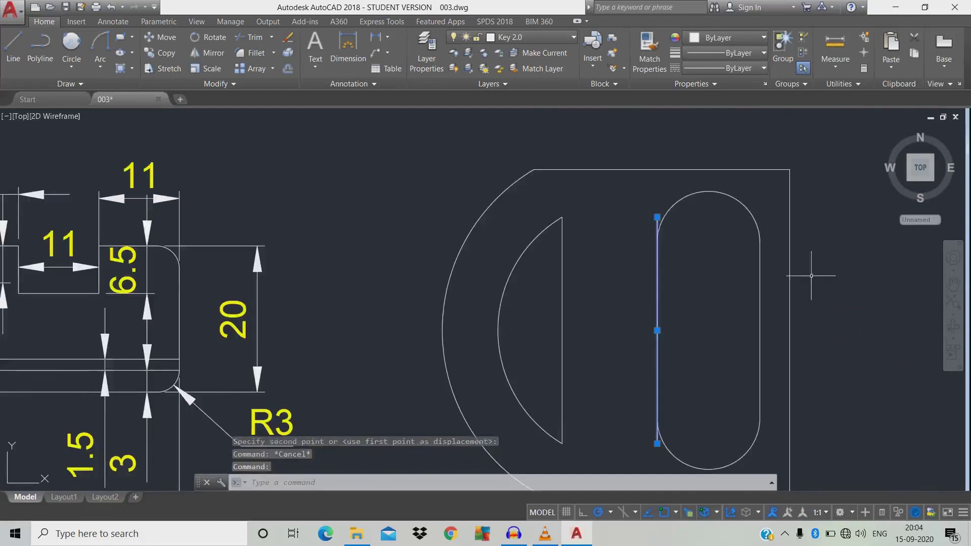
{"action": "type", "text": "E"}
{"action": "key", "text": "Return"}
{"action": "scroll", "coordinate": [712, 253], "scroll_direction": "down", "scroll_amount": 4}
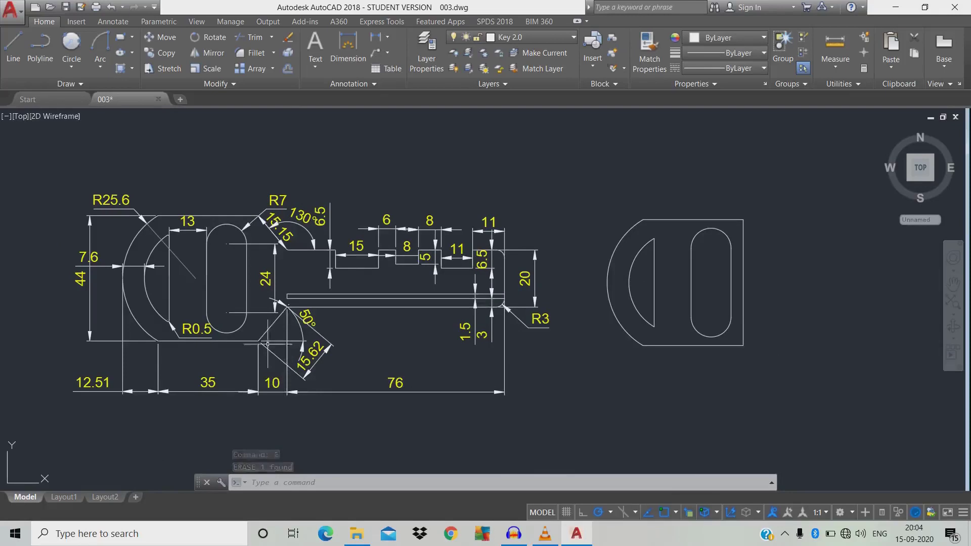
Step: Offset the head's right edge 10 units to the right
{"action": "type", "text": "o"}
{"action": "key", "text": "Return"}
{"action": "left_click", "coordinate": [617, 400]}
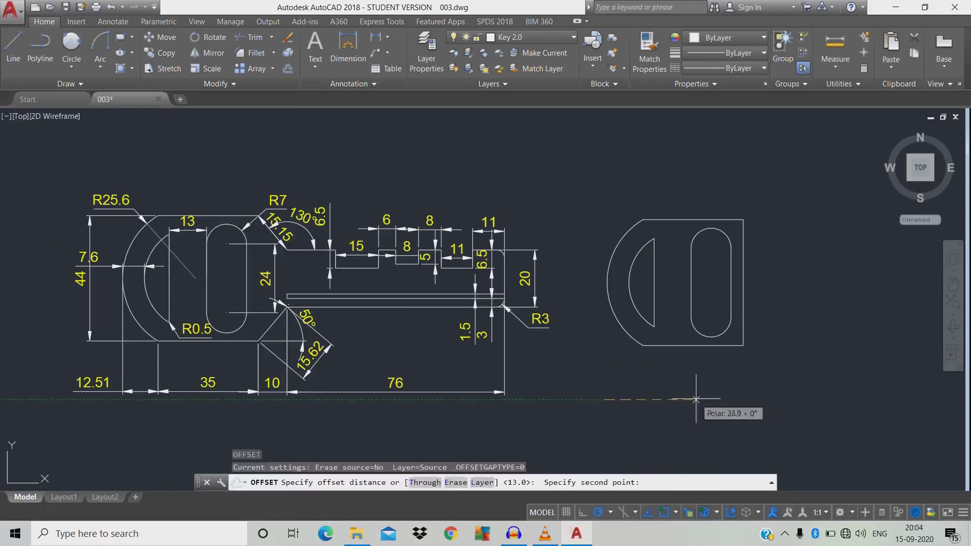
{"action": "type", "text": "10"}
{"action": "key", "text": "Return"}
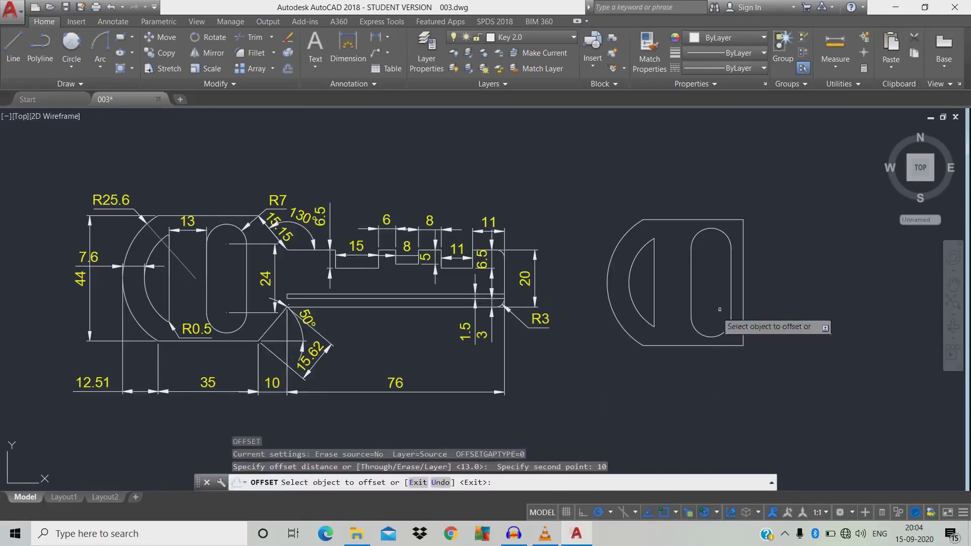
{"action": "left_click", "coordinate": [742, 306]}
{"action": "left_click", "coordinate": [805, 306]}
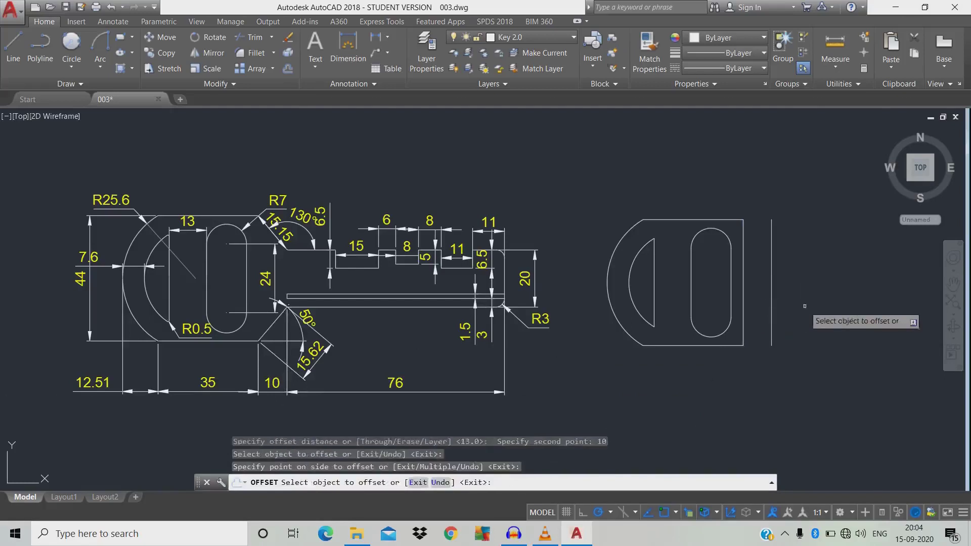
{"action": "key", "text": "Escape"}
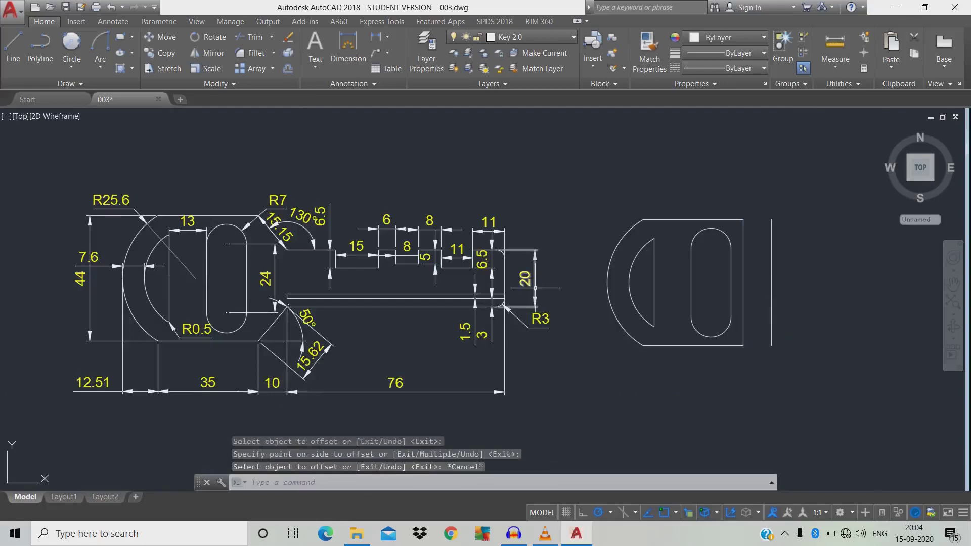
Step: Draw a 76-unit horizontal line from the right edge's midpoint, framing both drawings
{"action": "type", "text": "l"}
{"action": "key", "text": "Return"}
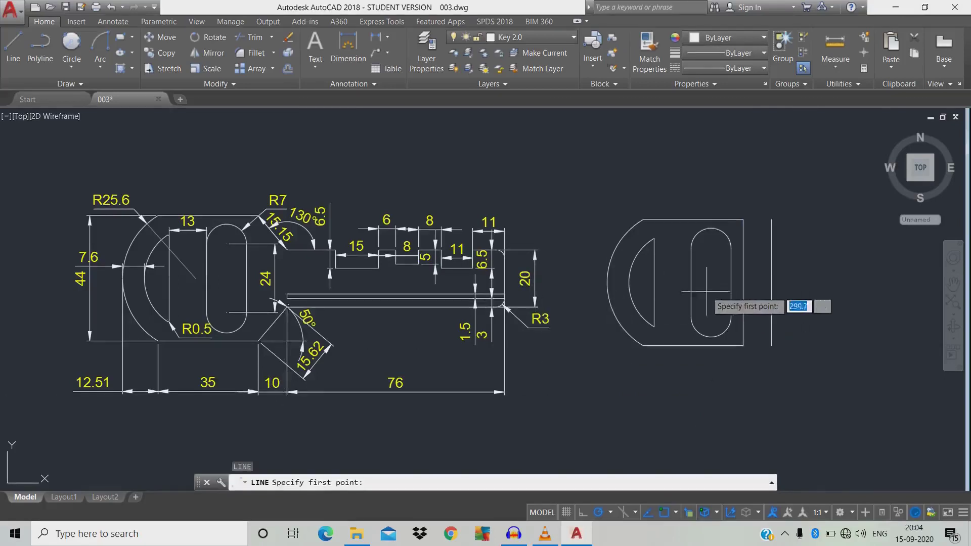
{"action": "key", "text": "Return"}
{"action": "left_click", "coordinate": [742, 283]}
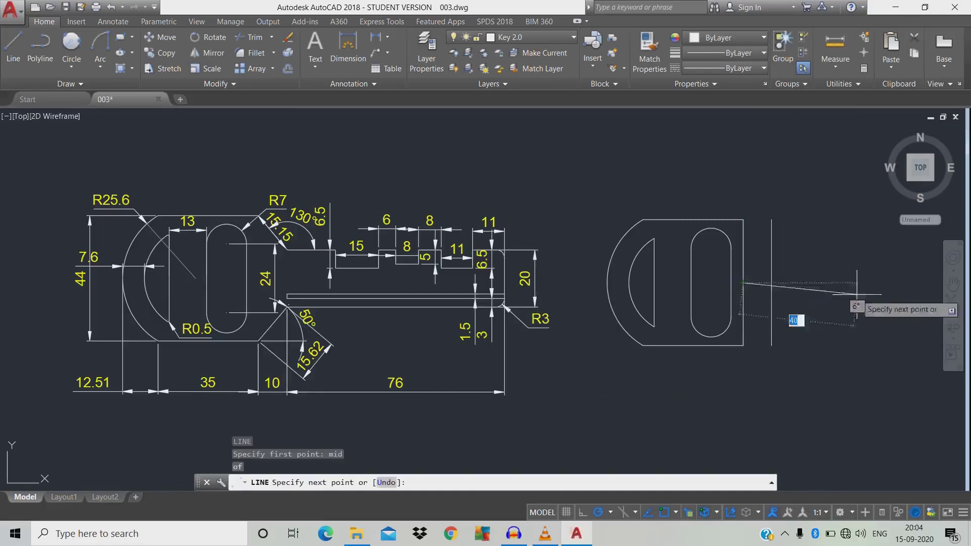
{"action": "type", "text": "76"}
{"action": "key", "text": "Return"}
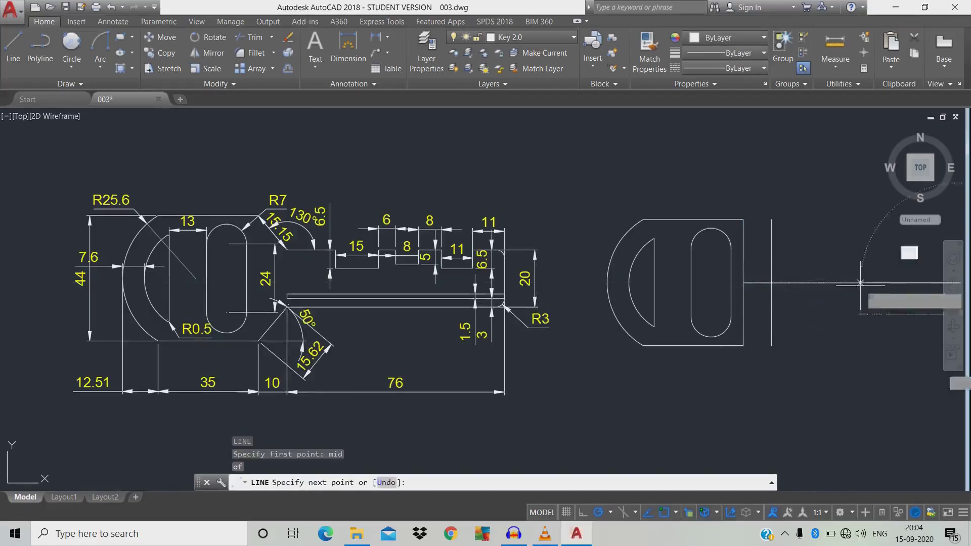
{"action": "key", "text": "Escape"}
{"action": "scroll", "coordinate": [522, 426], "scroll_direction": "down", "scroll_amount": 2}
{"action": "middle_click_drag", "start_coordinate": [521, 425], "coordinate": [466, 390]}
{"action": "scroll", "coordinate": [470, 347], "scroll_direction": "up", "scroll_amount": 2}
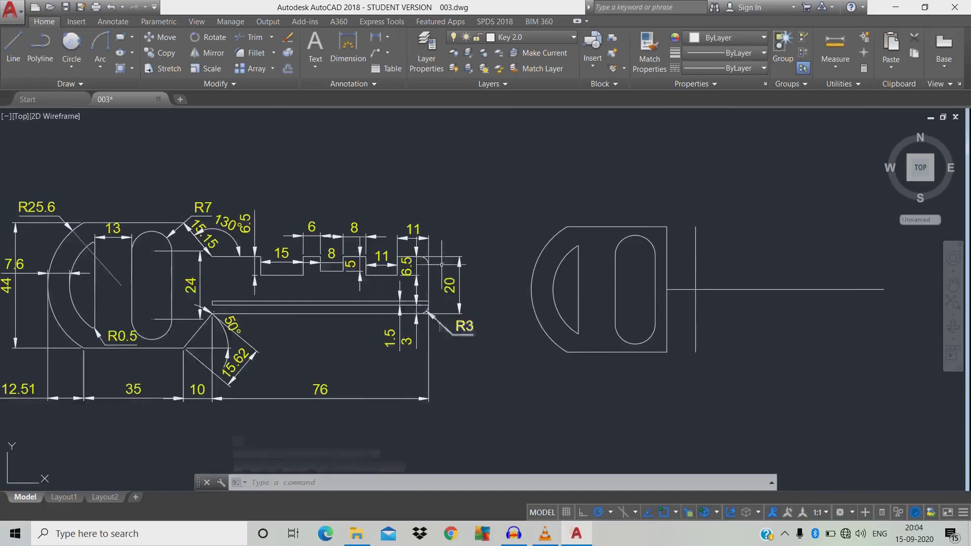
Step: Offset the horizontal centre line 10 units both up and down
{"action": "key", "text": "Return"}
{"action": "left_click", "coordinate": [774, 385]}
{"action": "type", "text": "1"}
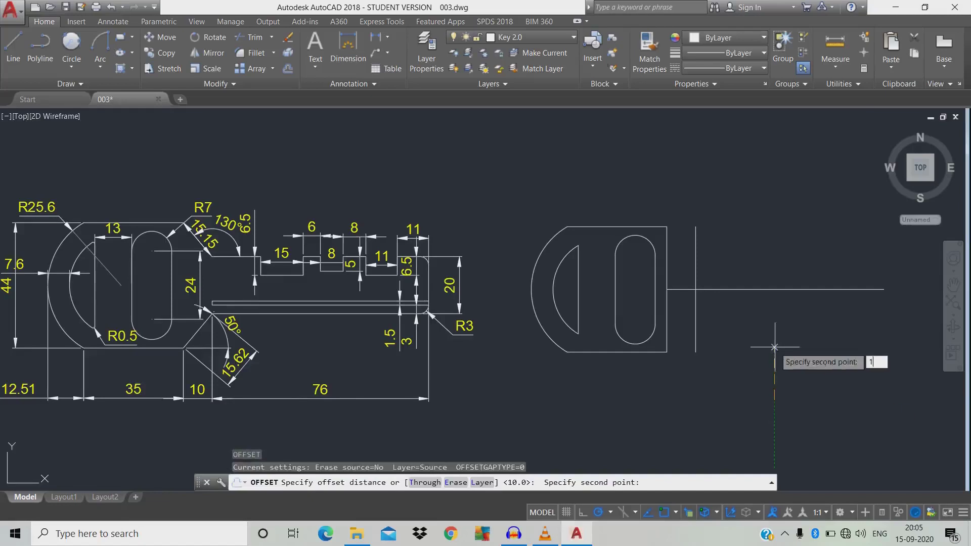
{"action": "key", "text": "Return"}
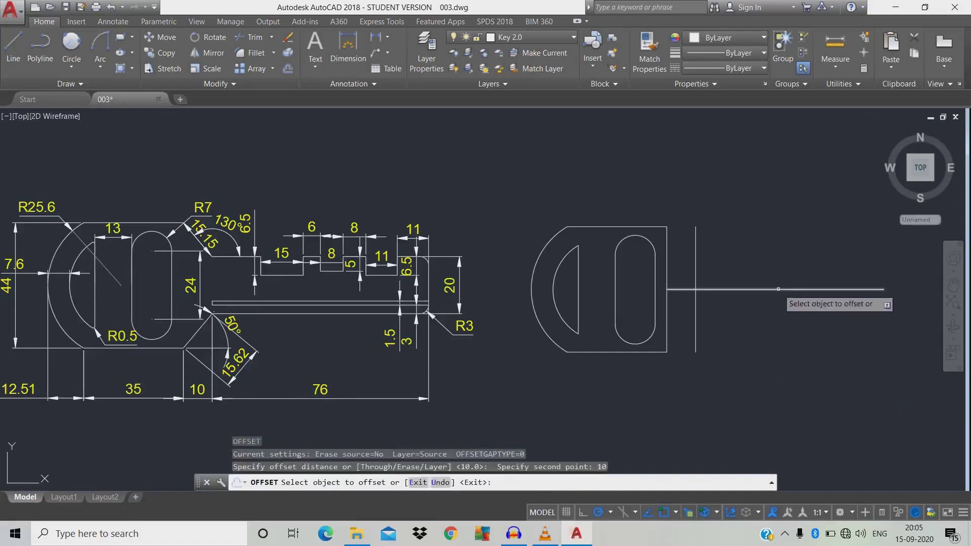
{"action": "left_click", "coordinate": [777, 289]}
{"action": "left_click", "coordinate": [775, 259]}
{"action": "left_click", "coordinate": [776, 289]}
{"action": "left_click", "coordinate": [775, 339]}
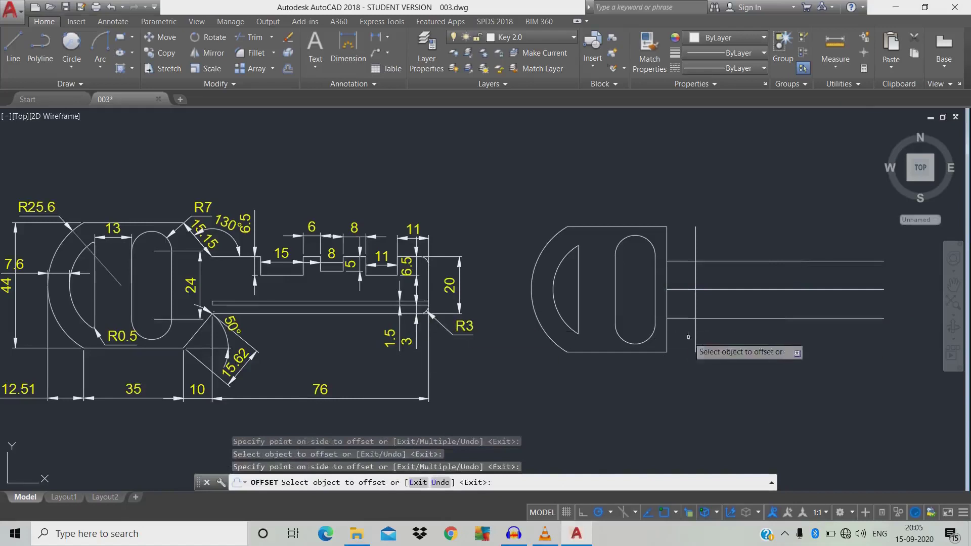
{"action": "key", "text": "Escape"}
Step: Close the blade's right end with a vertical line and erase the centre line
{"action": "type", "text": "l"}
{"action": "key", "text": "Return"}
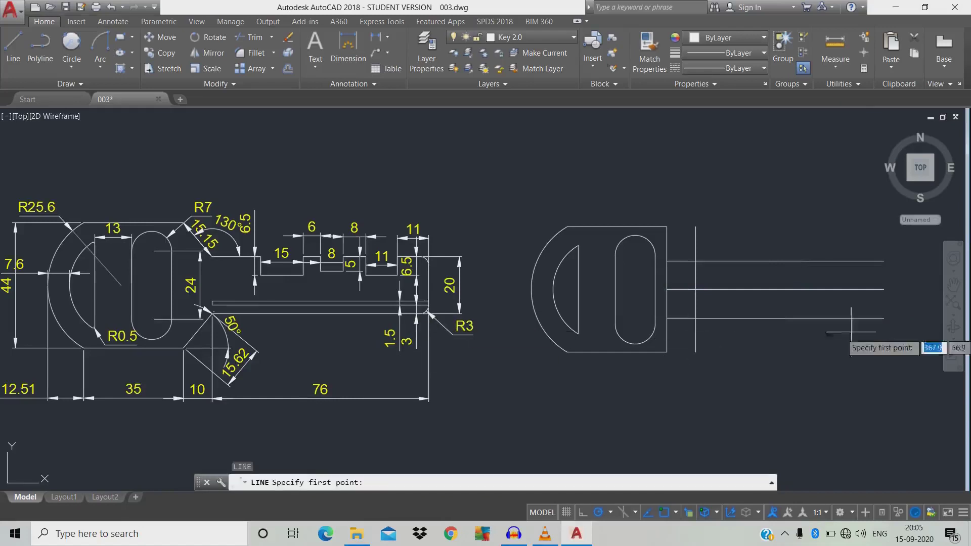
{"action": "left_click", "coordinate": [884, 318]}
{"action": "left_click", "coordinate": [884, 262]}
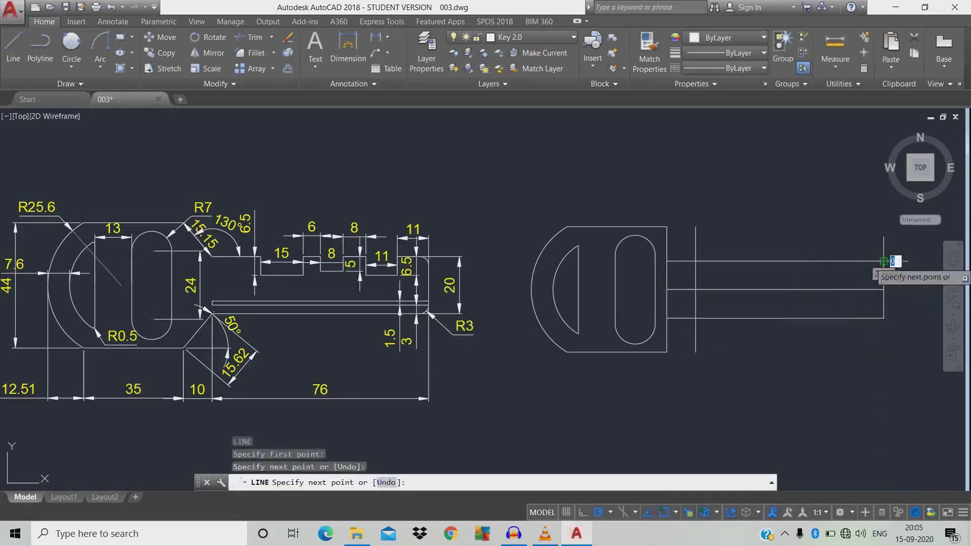
{"action": "key", "text": "Escape"}
{"action": "left_click", "coordinate": [767, 289]}
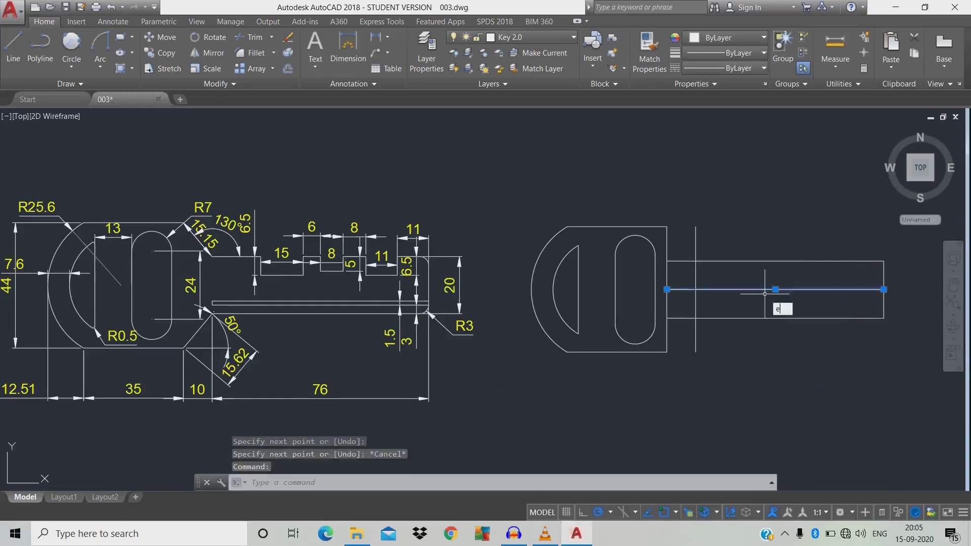
{"action": "type", "text": "e"}
{"action": "key", "text": "Return"}
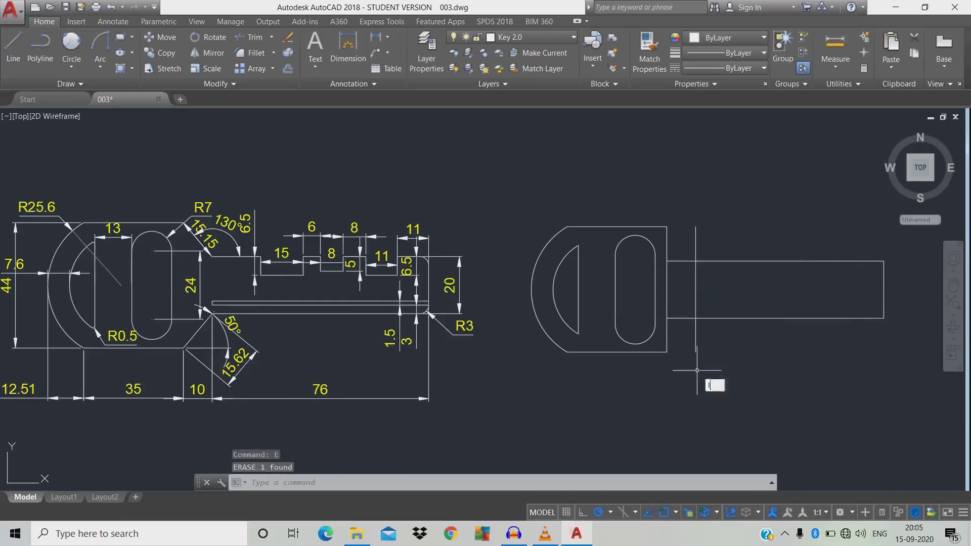
Step: Draw diagonal shoulders from the head's top and bottom corners to the blade edges
{"action": "type", "text": "l"}
{"action": "key", "text": "Return"}
{"action": "left_click", "coordinate": [667, 352]}
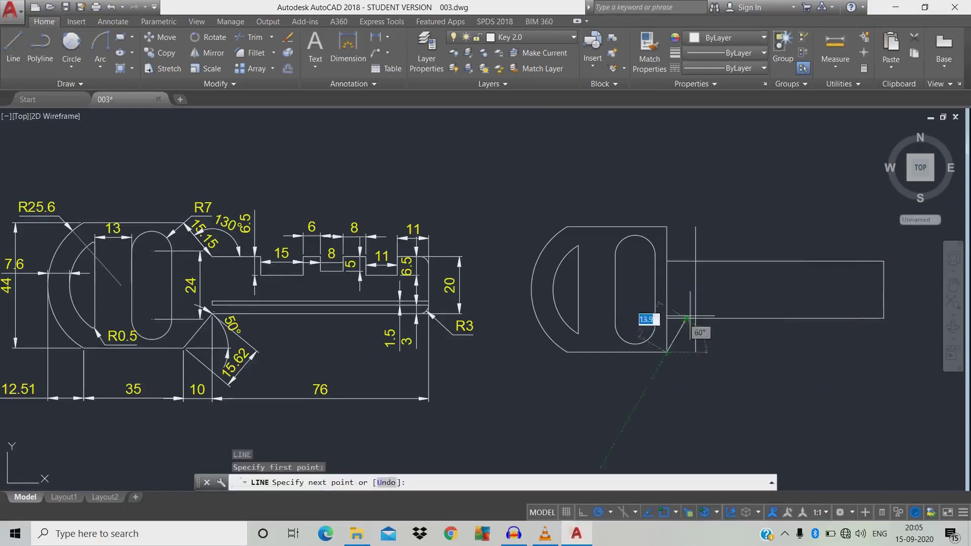
{"action": "left_click", "coordinate": [695, 319]}
{"action": "key", "text": "Escape"}
{"action": "key", "text": "Return"}
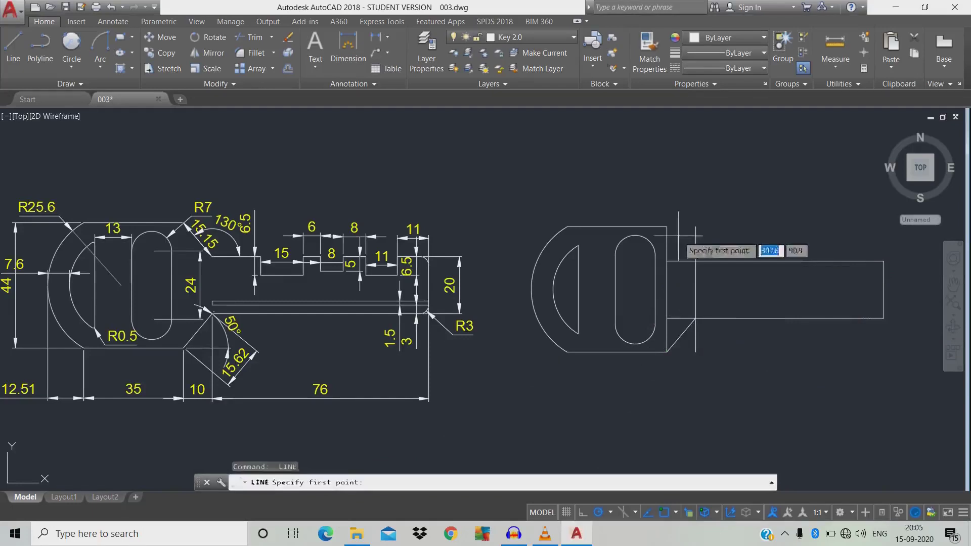
{"action": "left_click", "coordinate": [667, 226]}
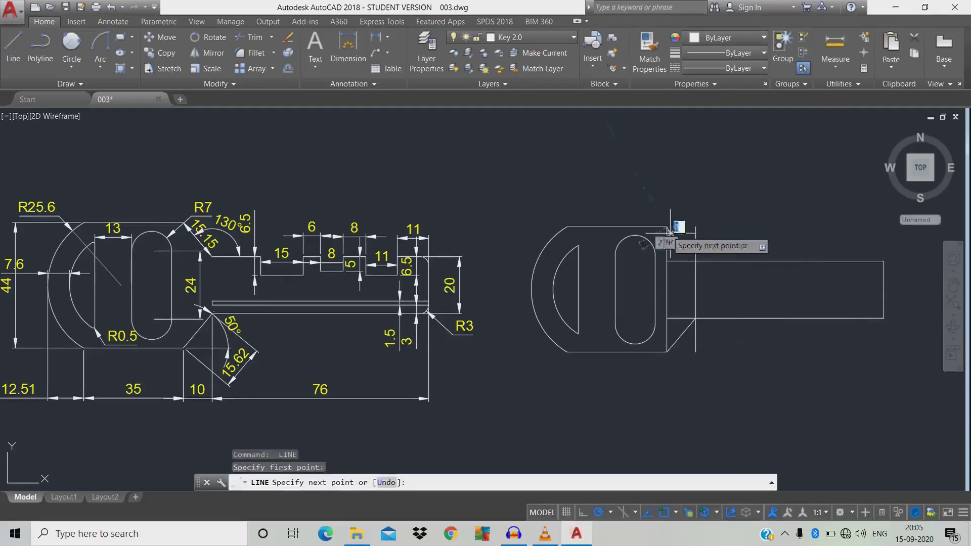
{"action": "left_click", "coordinate": [696, 262]}
{"action": "key", "text": "Escape"}
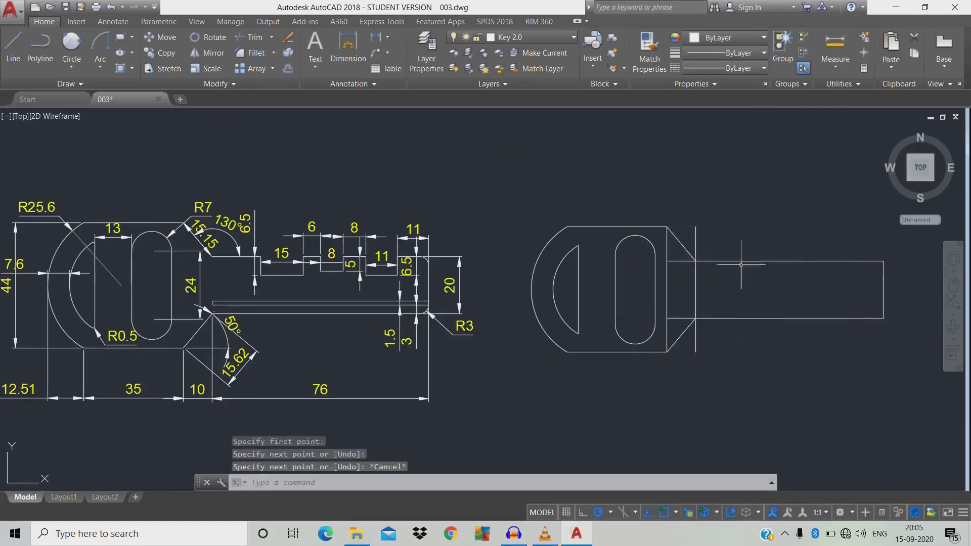
Step: Erase the vertical construction line and trim the leftover blade edge segments
{"action": "left_click", "coordinate": [696, 232]}
{"action": "type", "text": "e"}
{"action": "key", "text": "Return"}
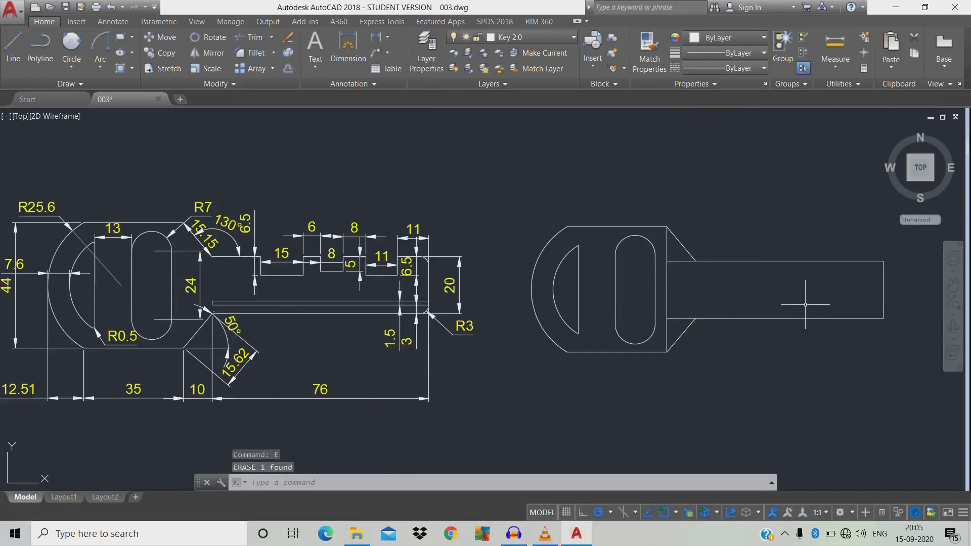
{"action": "type", "text": "tr"}
{"action": "key", "text": "Return"}
{"action": "key", "text": "Return"}
{"action": "left_click", "coordinate": [680, 251]}
{"action": "left_click", "coordinate": [680, 284]}
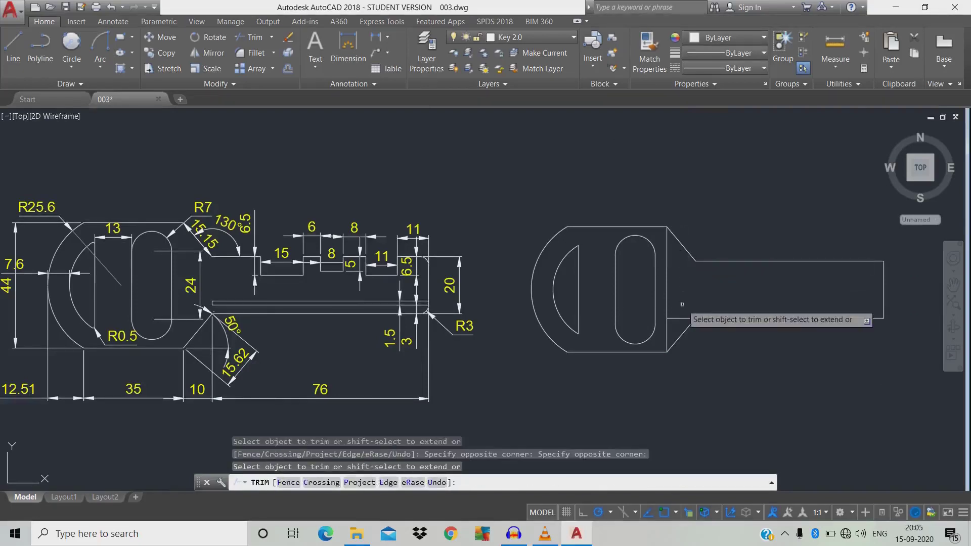
{"action": "left_click", "coordinate": [678, 318]}
{"action": "key", "text": "Escape"}
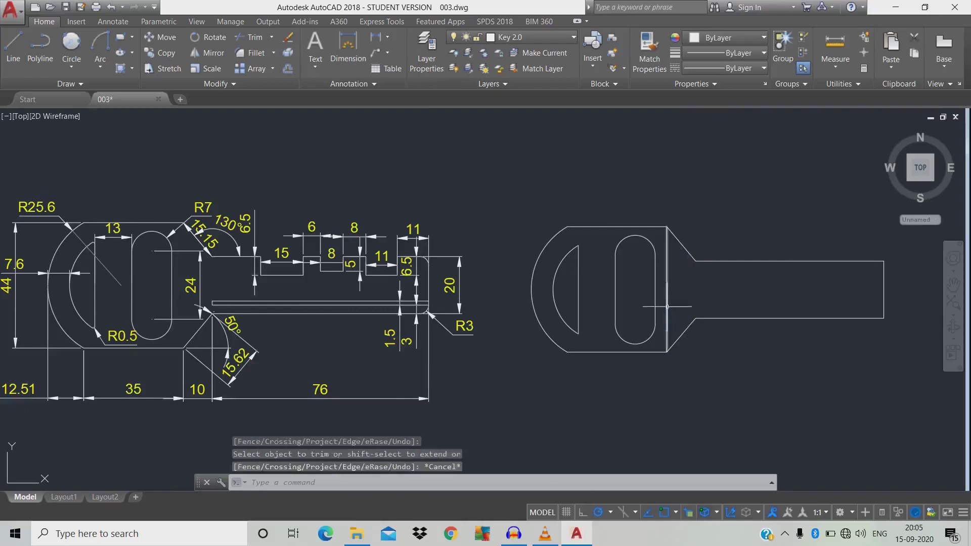
Step: Erase the head's old right edge line
{"action": "left_click", "coordinate": [667, 307]}
{"action": "type", "text": "e"}
{"action": "key", "text": "Return"}
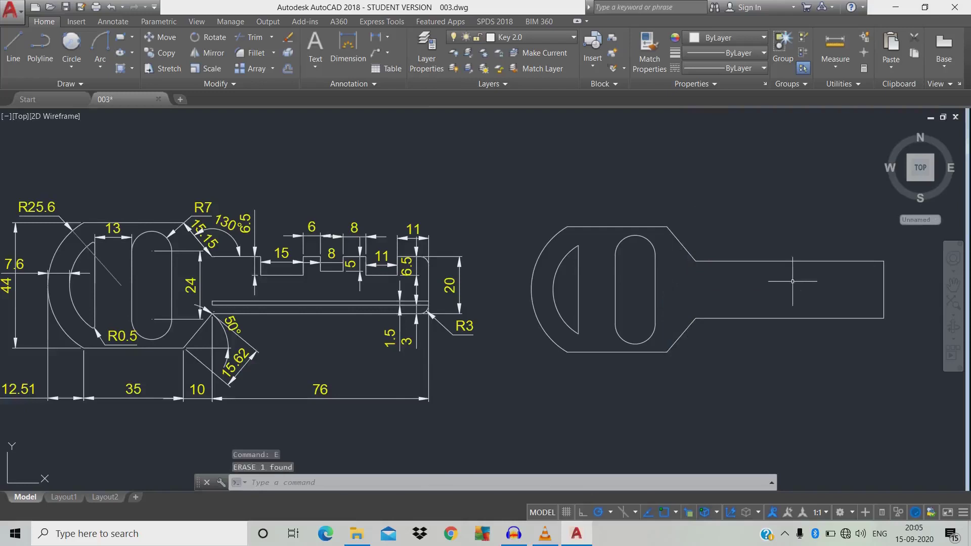
{"action": "middle_click_drag", "start_coordinate": [268, 284], "coordinate": [255, 285]}
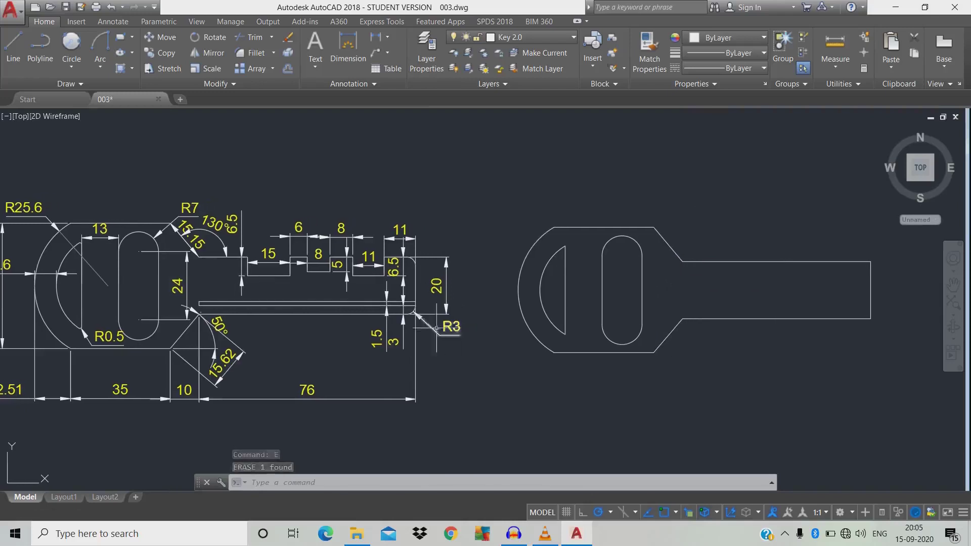
Step: Bring the key head into view and begin a 1.5-unit offset, then cancel it
{"action": "scroll", "coordinate": [395, 333], "scroll_direction": "up", "scroll_amount": 2}
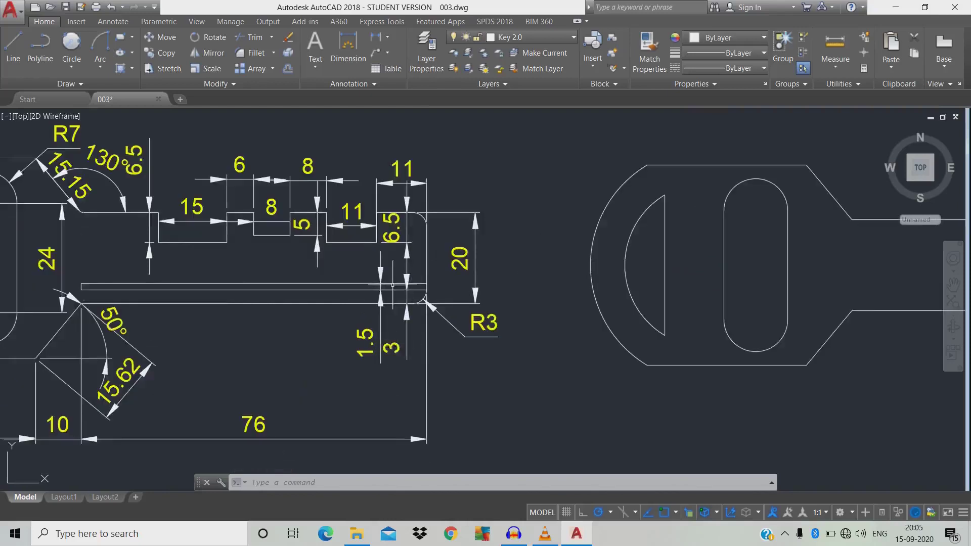
{"action": "middle_click_drag", "start_coordinate": [387, 317], "coordinate": [343, 319]}
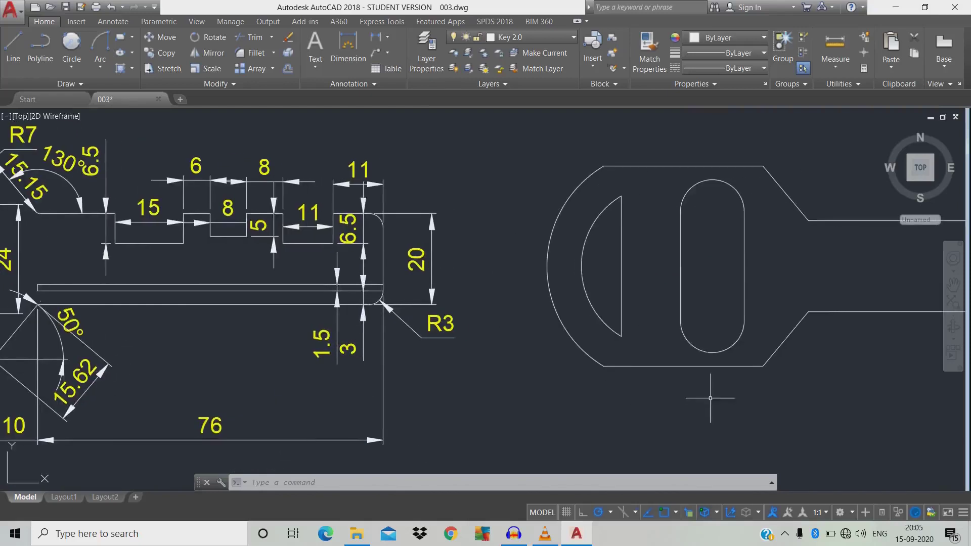
{"action": "key", "text": "Return"}
{"action": "left_click", "coordinate": [707, 423]}
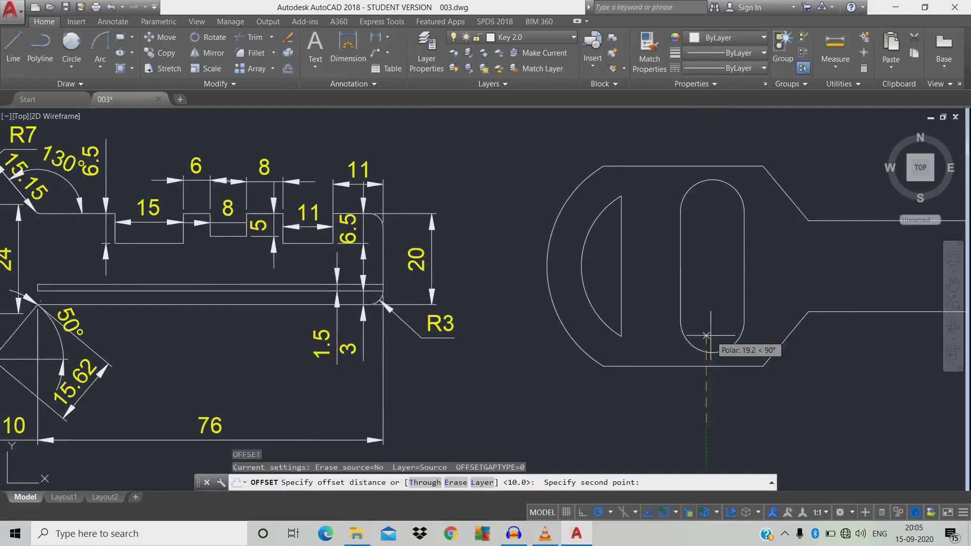
{"action": "type", "text": "1"}
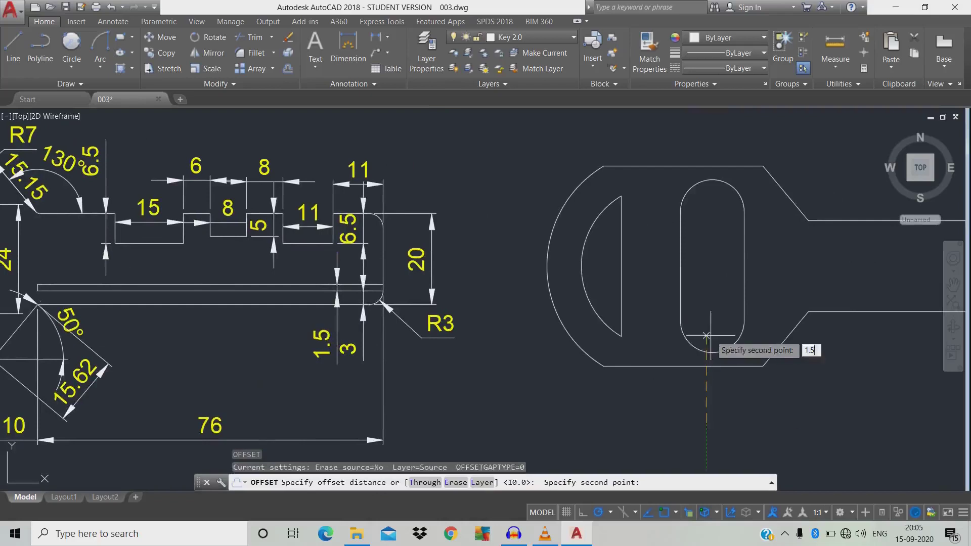
{"action": "type", "text": ".5"}
{"action": "key", "text": "Return"}
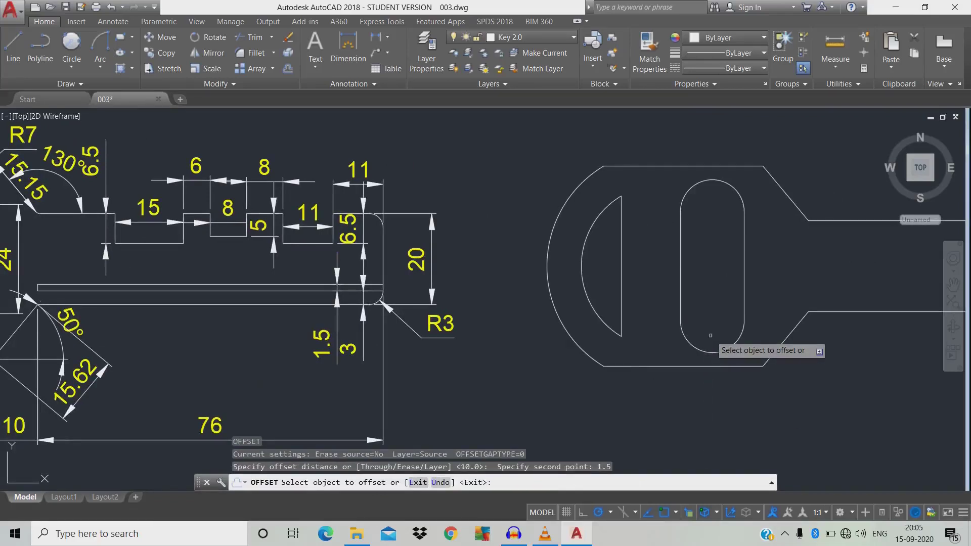
{"action": "key", "text": "Escape"}
Step: Offset the key's lower stem line 3 units upward
{"action": "type", "text": "o"}
{"action": "key", "text": "Return"}
{"action": "left_click", "coordinate": [711, 352]}
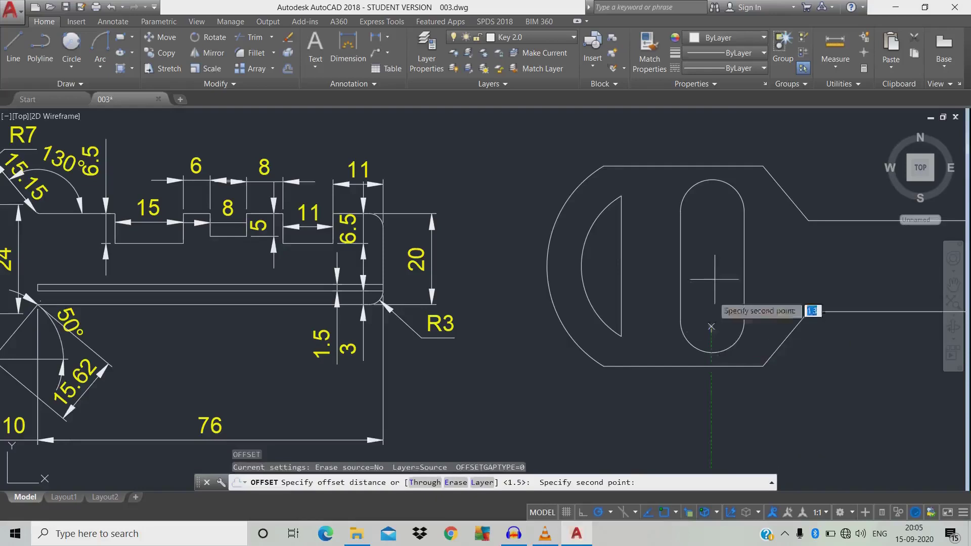
{"action": "type", "text": "3"}
{"action": "key", "text": "Return"}
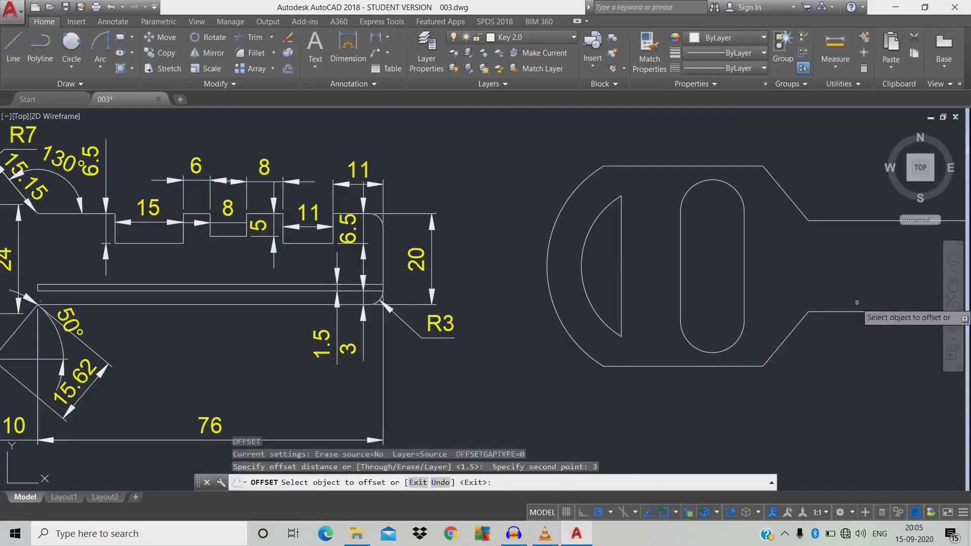
{"action": "left_click", "coordinate": [858, 311]}
{"action": "left_click", "coordinate": [860, 302]}
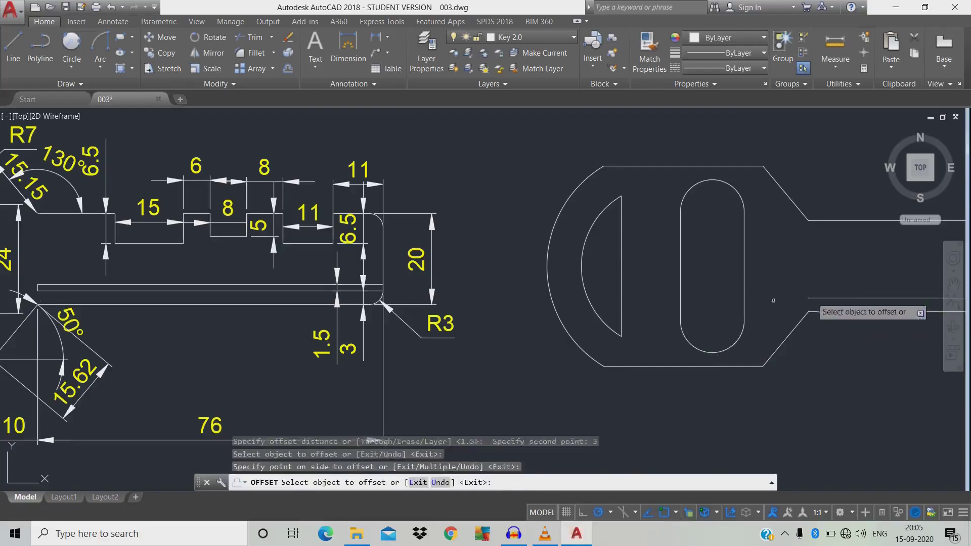
{"action": "key", "text": "Escape"}
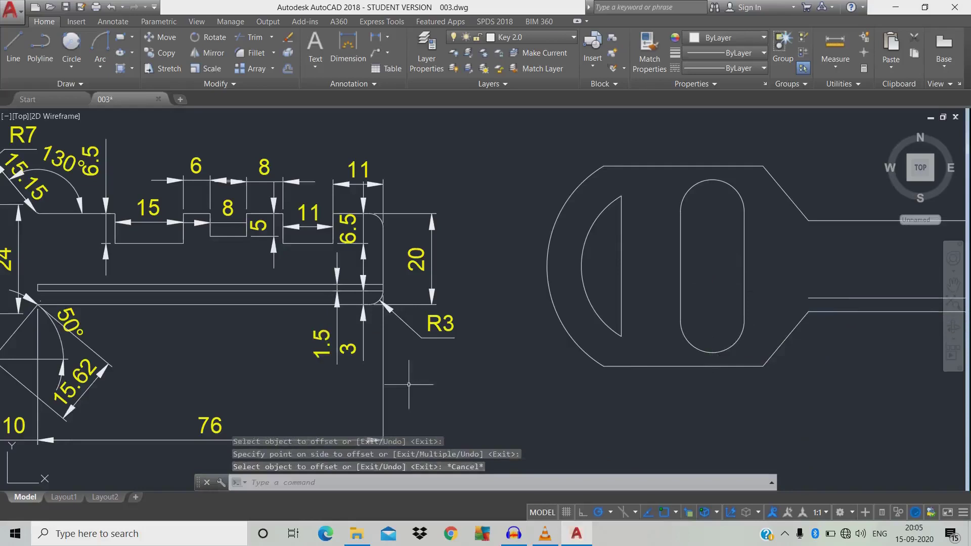
Step: Offset the new stem line a further 1.5 units upward
{"action": "type", "text": "o"}
{"action": "key", "text": "Return"}
{"action": "left_click", "coordinate": [502, 404]}
{"action": "type", "text": "1.5"}
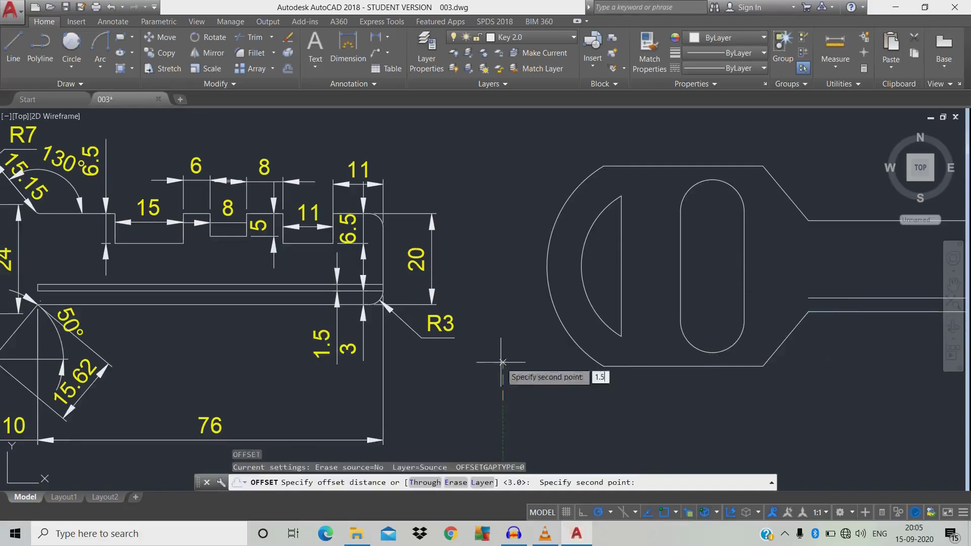
{"action": "key", "text": "Return"}
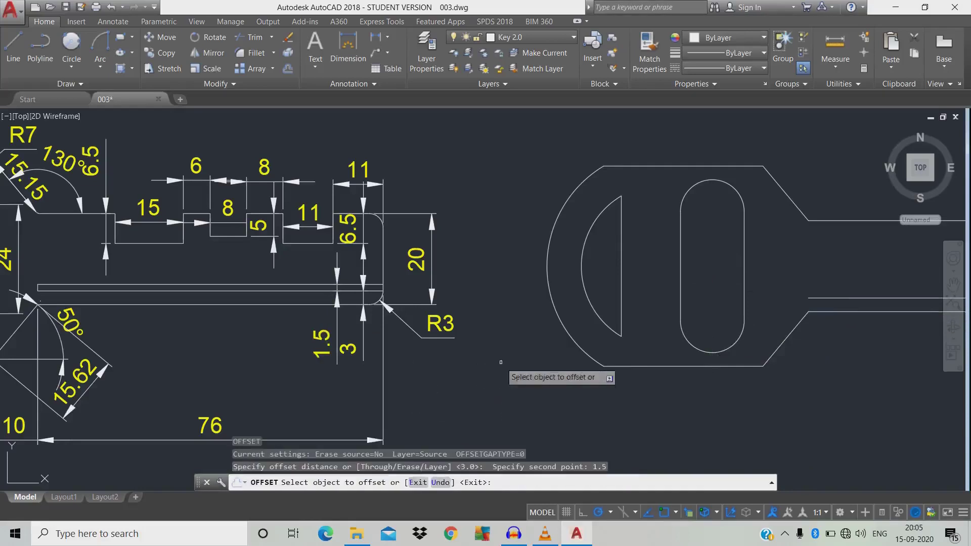
{"action": "left_click", "coordinate": [869, 297]}
{"action": "left_click", "coordinate": [870, 286]}
{"action": "key", "text": "Escape"}
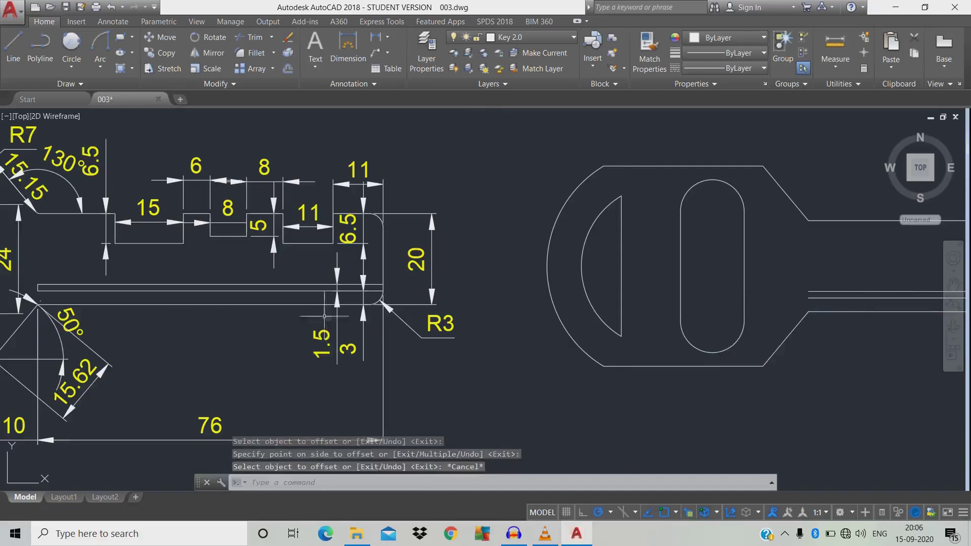
{"action": "key", "text": "Return"}
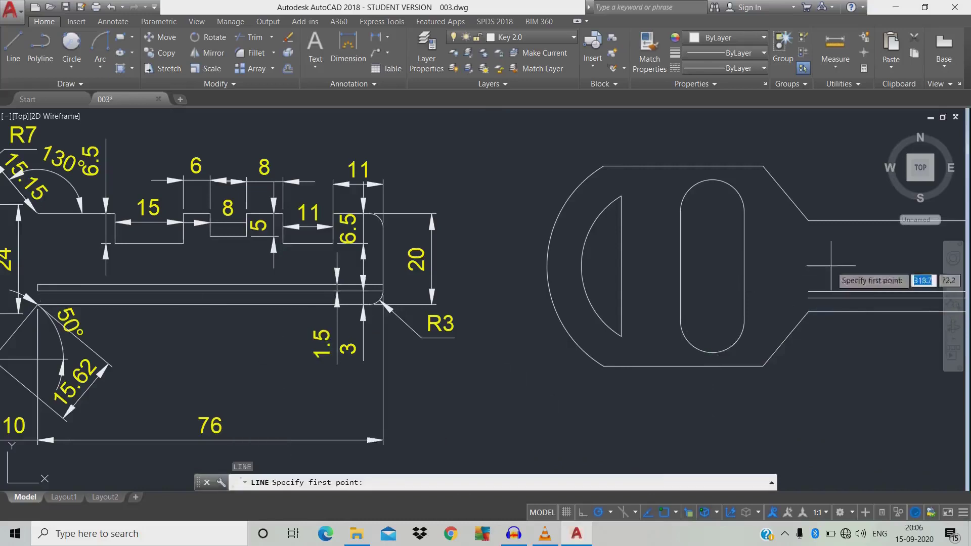
{"action": "scroll", "coordinate": [809, 294], "scroll_direction": "up", "scroll_amount": 3}
{"action": "left_click", "coordinate": [778, 300]}
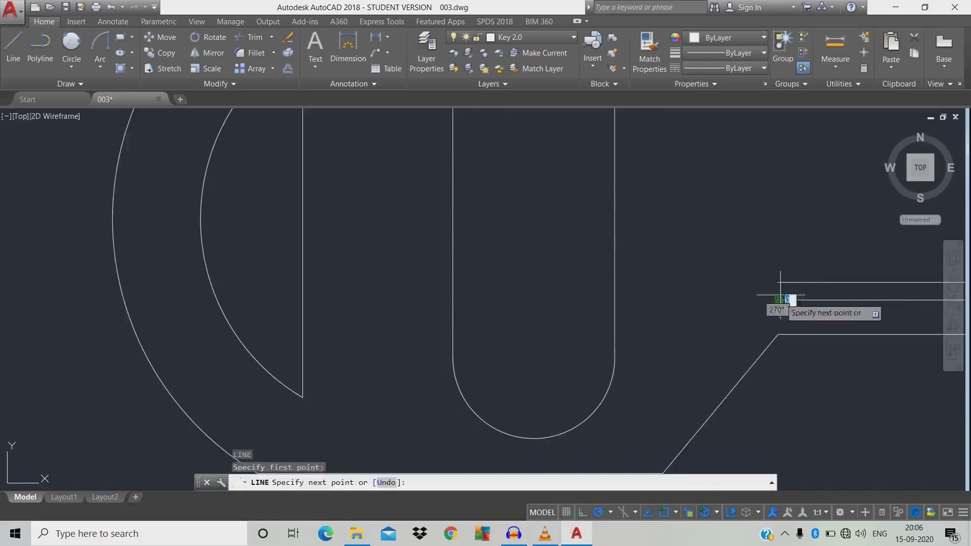
{"action": "key", "text": "Escape"}
{"action": "scroll", "coordinate": [769, 298], "scroll_direction": "down", "scroll_amount": 4}
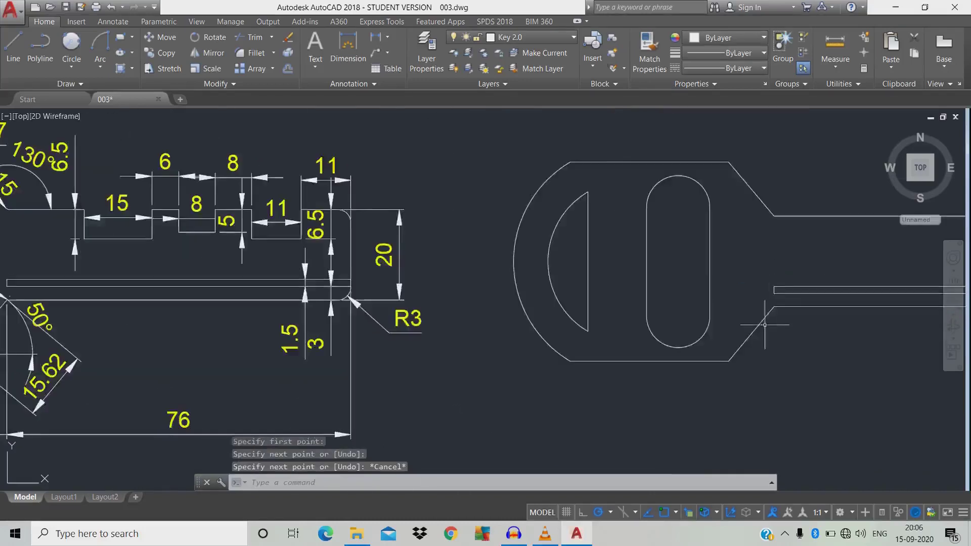
{"action": "middle_click_drag", "start_coordinate": [769, 301], "coordinate": [658, 301]}
{"action": "scroll", "coordinate": [748, 337], "scroll_direction": "down", "scroll_amount": 2}
{"action": "middle_click_drag", "start_coordinate": [748, 336], "coordinate": [715, 330]}
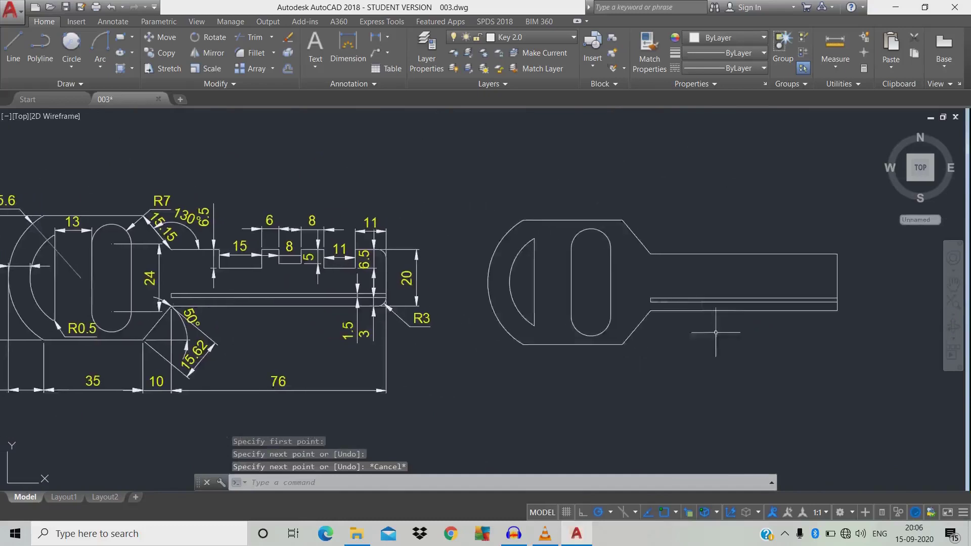
{"action": "scroll", "coordinate": [387, 307], "scroll_direction": "up", "scroll_amount": 2}
{"action": "scroll", "coordinate": [409, 332], "scroll_direction": "down", "scroll_amount": 2}
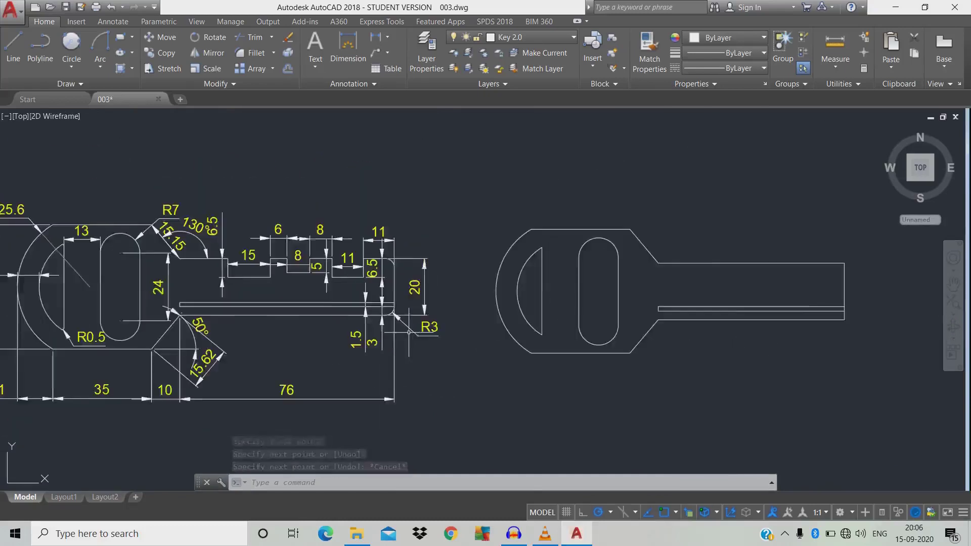
{"action": "scroll", "coordinate": [169, 256], "scroll_direction": "up", "scroll_amount": 2}
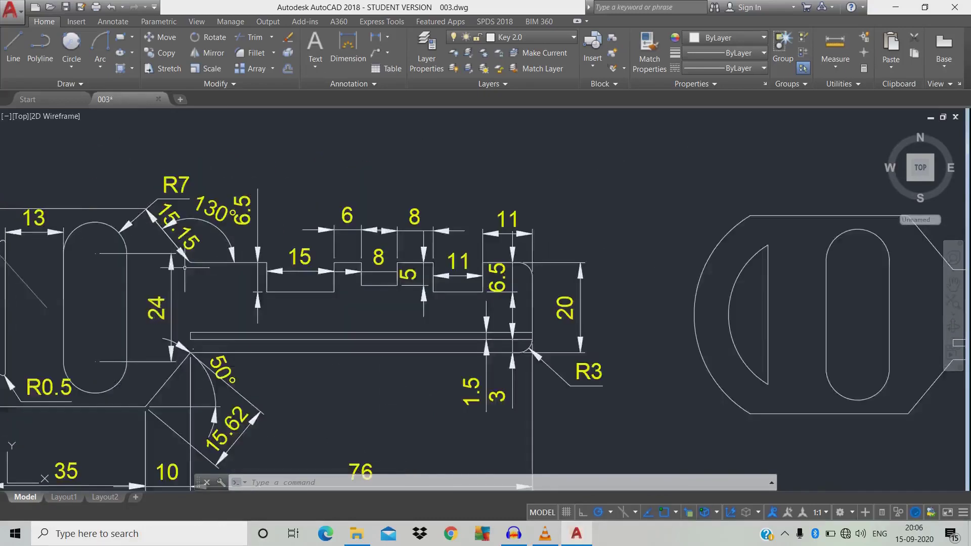
{"action": "scroll", "coordinate": [180, 225], "scroll_direction": "down", "scroll_amount": 2}
{"action": "middle_click_drag", "start_coordinate": [180, 226], "coordinate": [94, 221]}
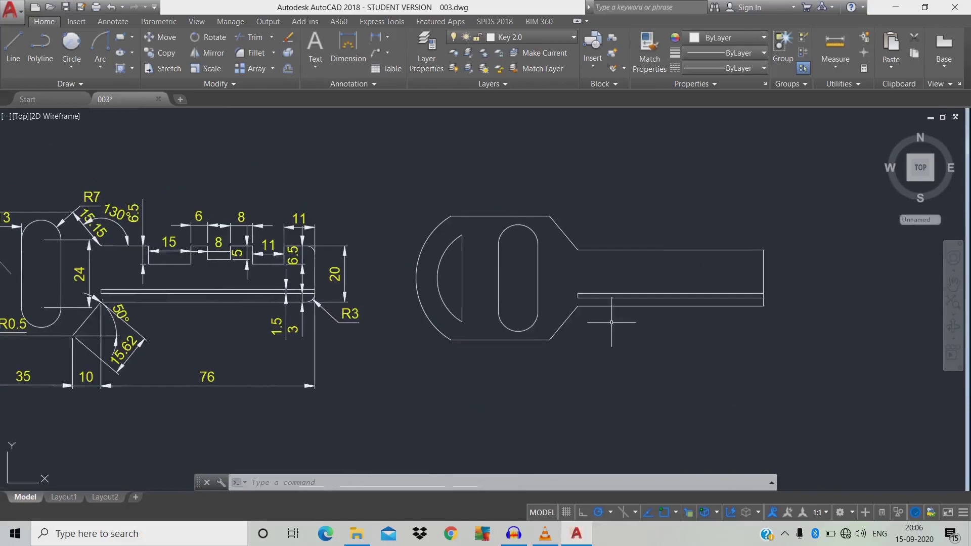
Step: Fillet the blade tip's bottom corner with radius 3
{"action": "key", "text": "Return"}
{"action": "type", "text": "r"}
{"action": "key", "text": "Return"}
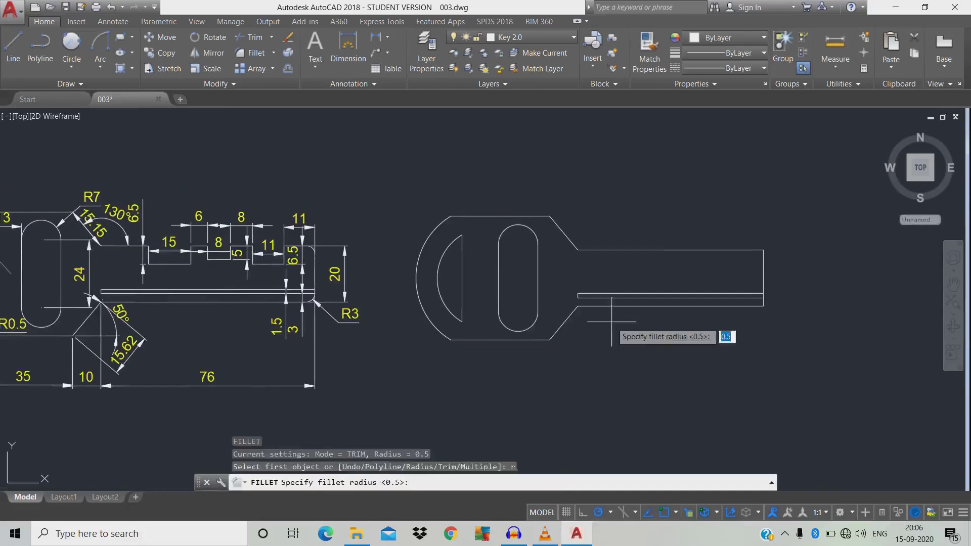
{"action": "key", "text": "Return"}
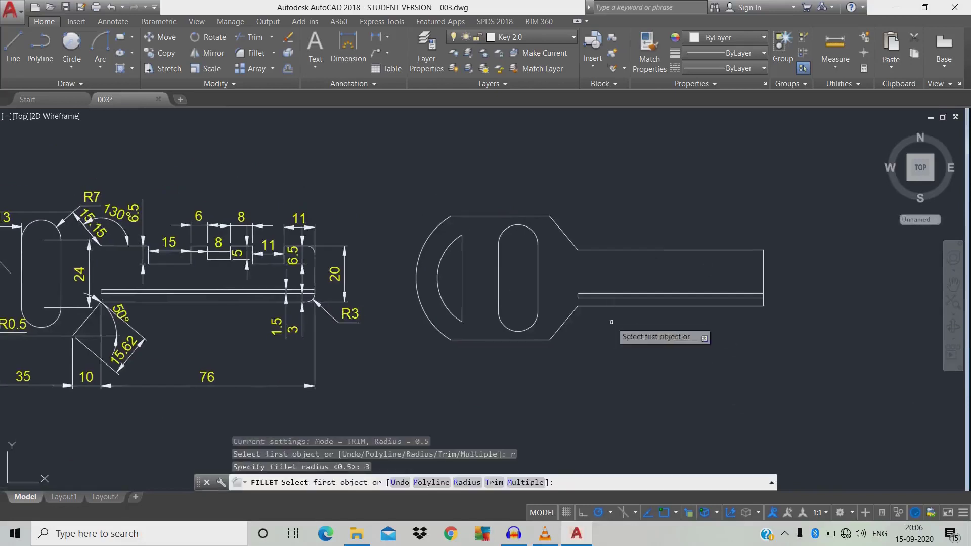
{"action": "left_click", "coordinate": [762, 274]}
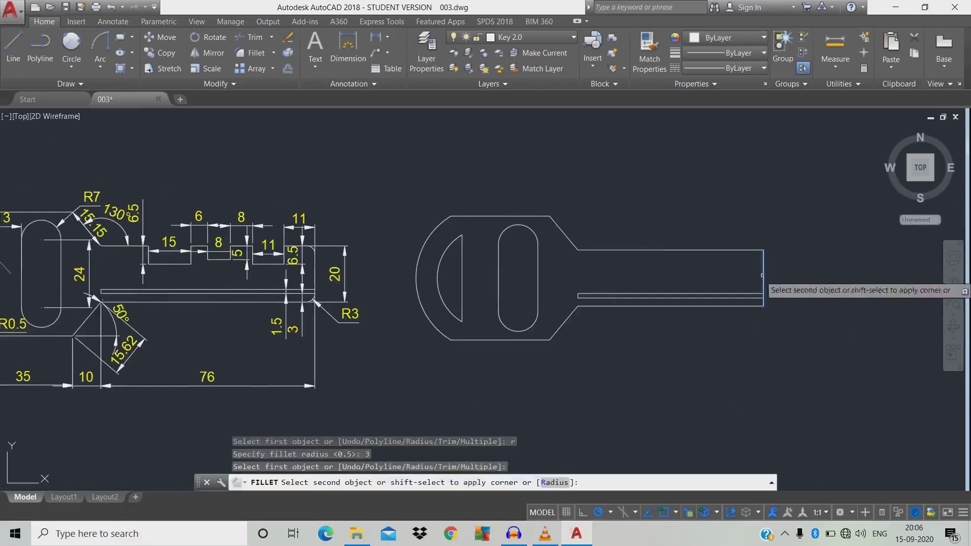
{"action": "left_click", "coordinate": [757, 306]}
Step: Fillet the blade tip's top corner, then select the reference's 11 dimension
{"action": "key", "text": "Return"}
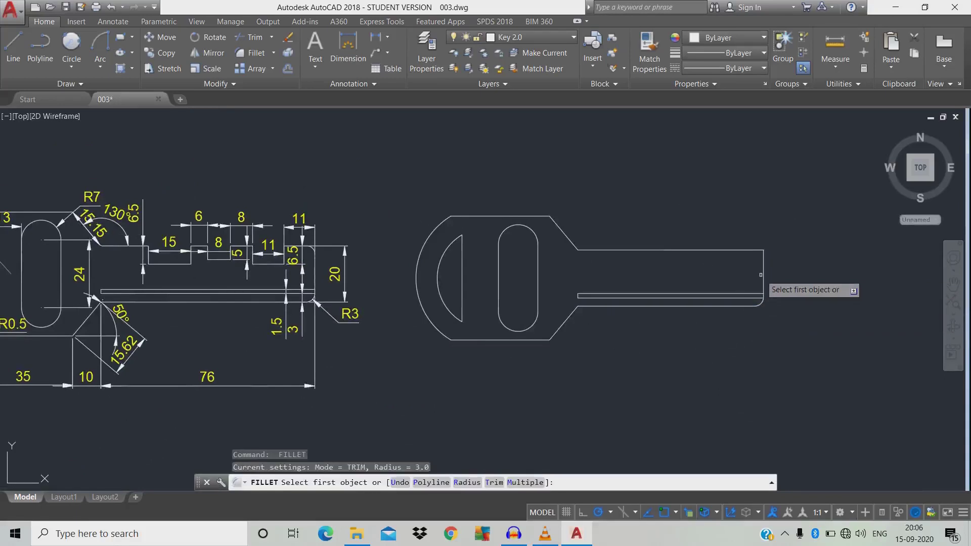
{"action": "left_click", "coordinate": [764, 275]}
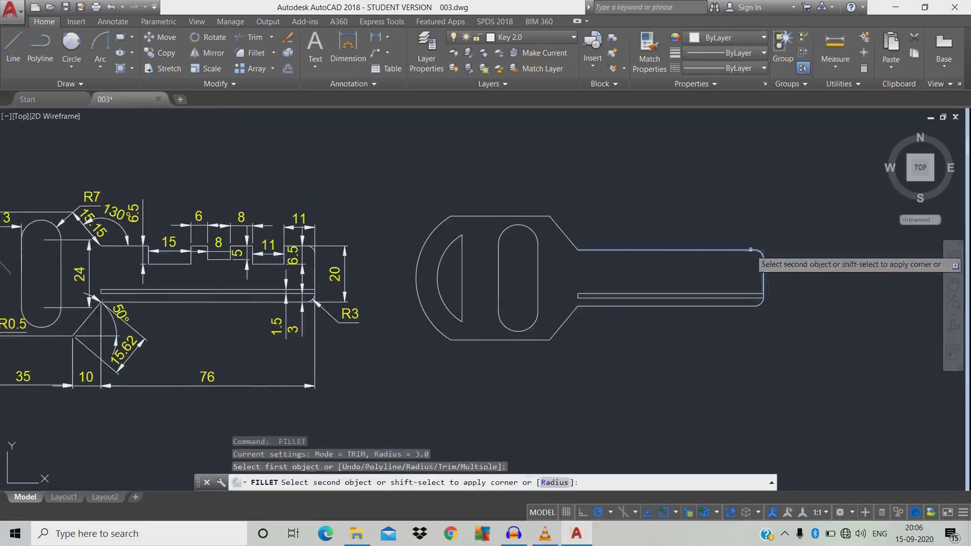
{"action": "left_click", "coordinate": [753, 250]}
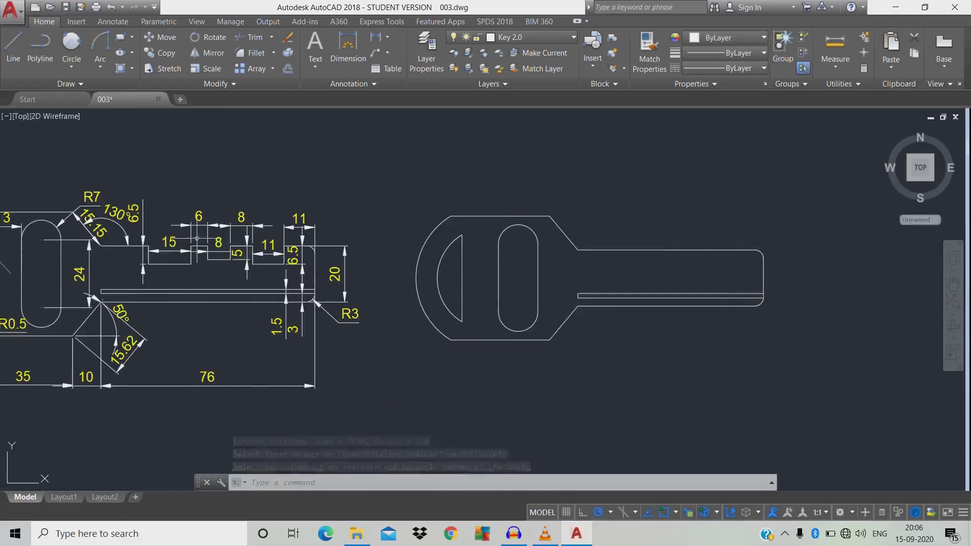
{"action": "left_click", "coordinate": [305, 221]}
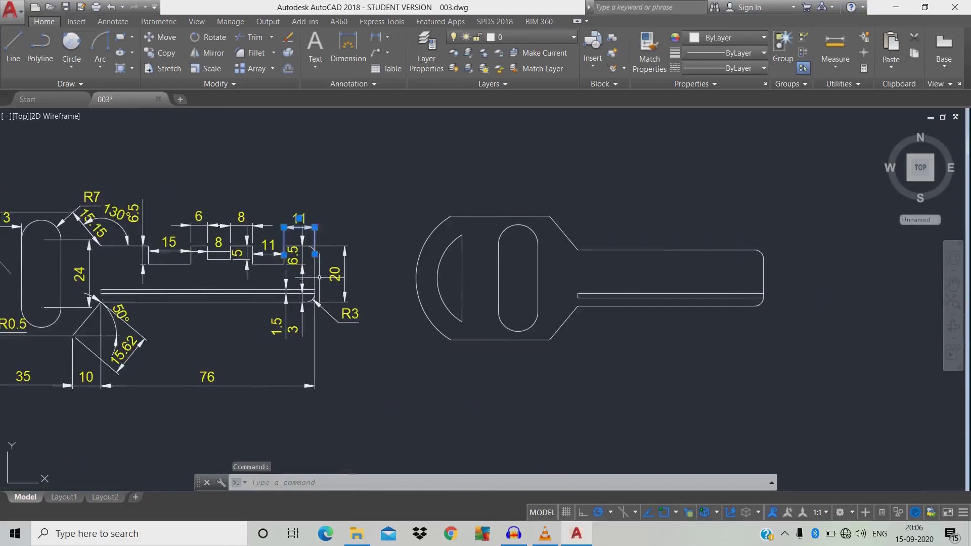
Step: Make two 11-unit offset copies of the blade's right end line inside the blade
{"action": "key", "text": "Escape"}
{"action": "type", "text": "o"}
{"action": "key", "text": "Return"}
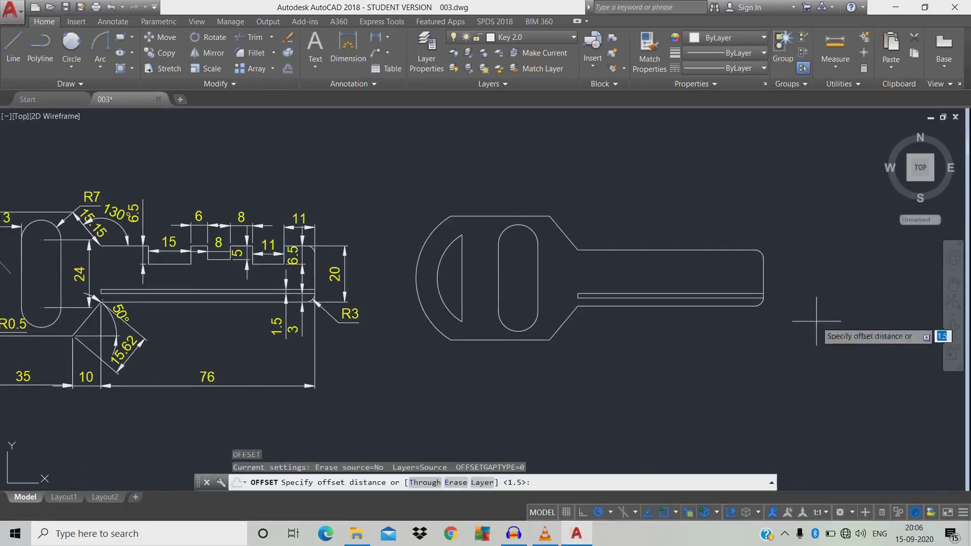
{"action": "left_click", "coordinate": [816, 321]}
{"action": "type", "text": "11"}
{"action": "key", "text": "Return"}
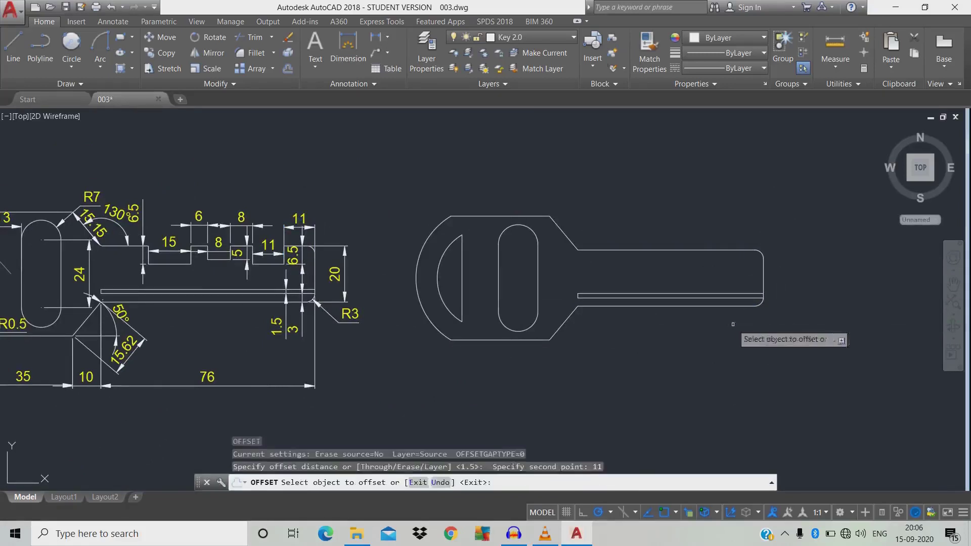
{"action": "left_click", "coordinate": [764, 282]}
{"action": "left_click", "coordinate": [734, 281]}
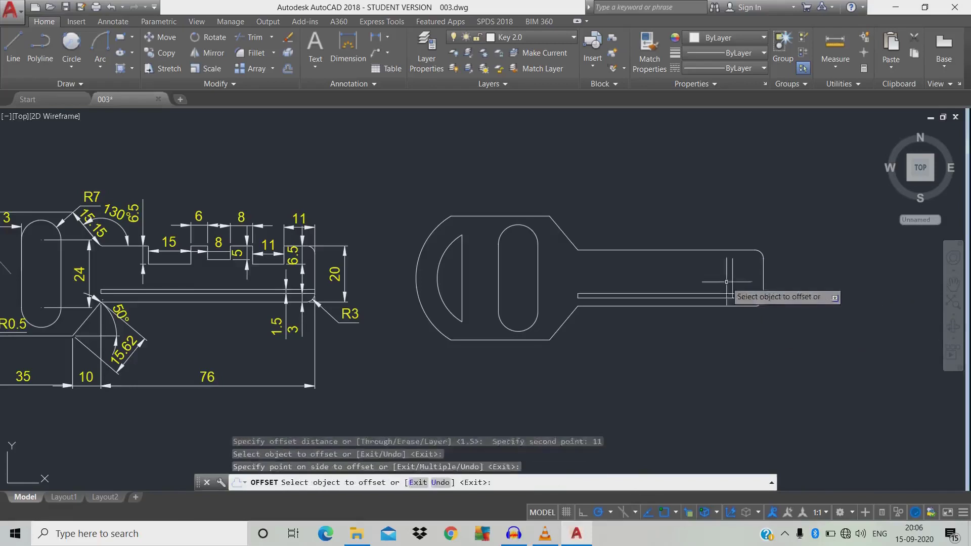
{"action": "key", "text": "Escape"}
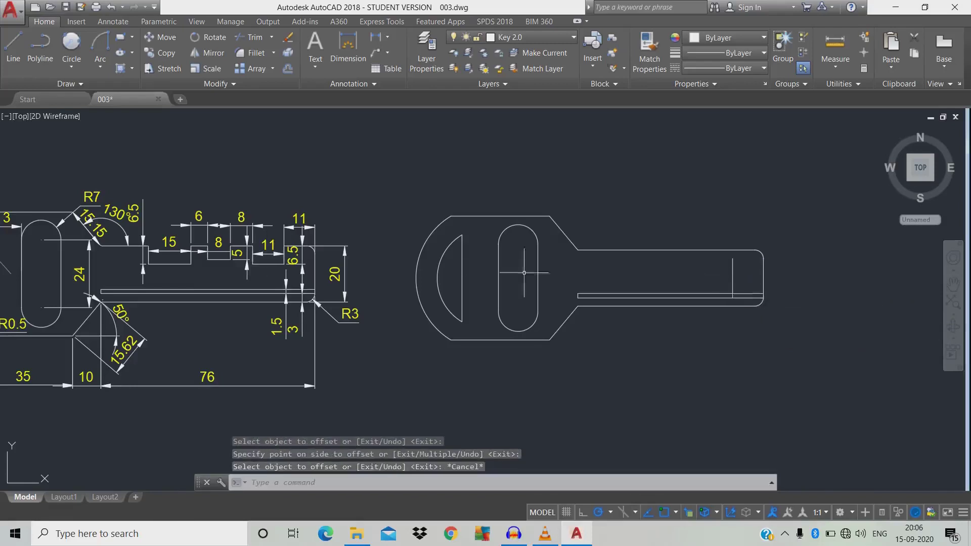
{"action": "key", "text": "Return"}
{"action": "left_click", "coordinate": [732, 358]}
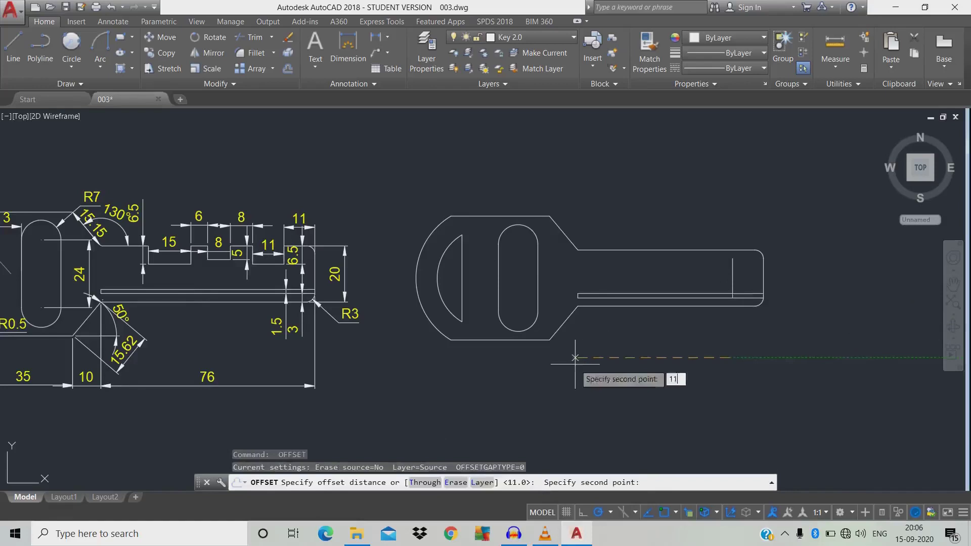
{"action": "key", "text": "Return"}
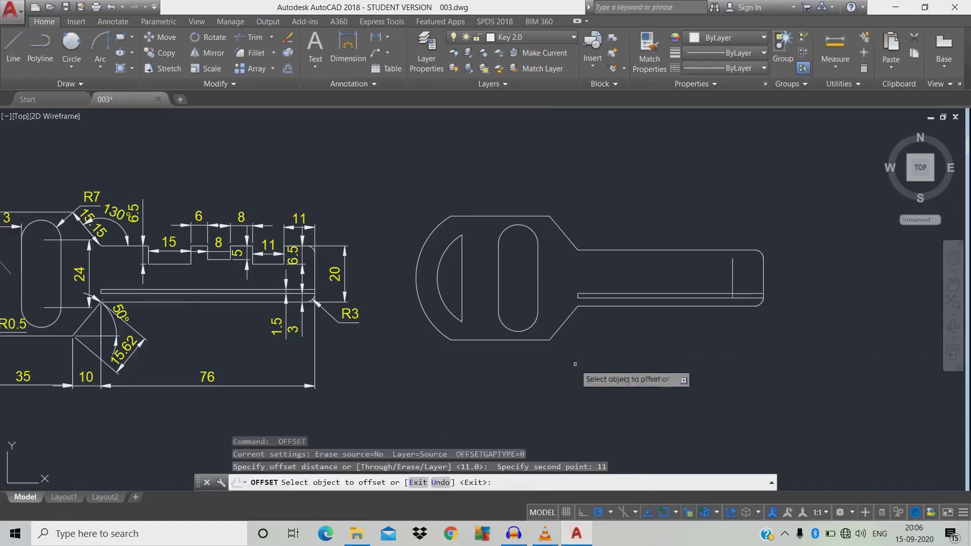
{"action": "left_click", "coordinate": [733, 276]}
{"action": "left_click", "coordinate": [692, 276]}
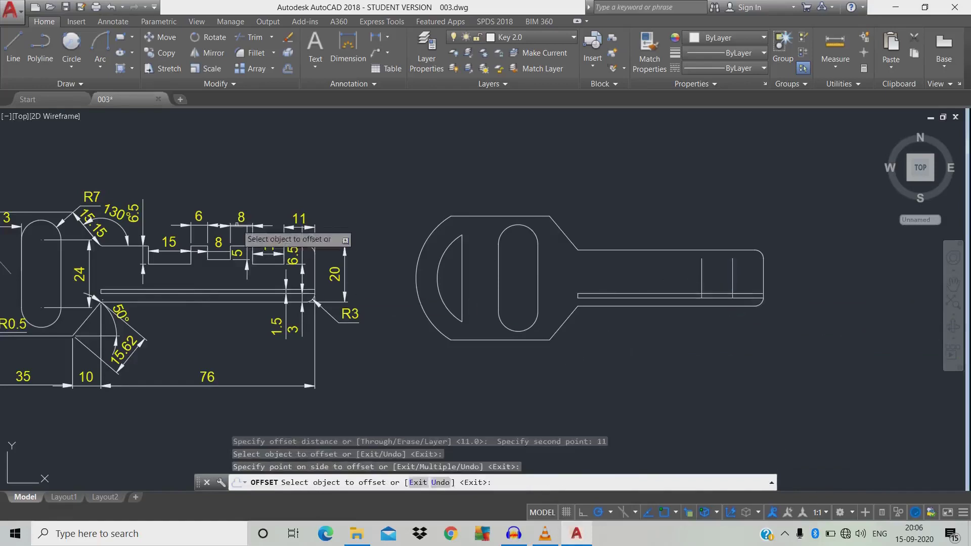
{"action": "key", "text": "Escape"}
Step: Add two more vertical lines, each offset 8 units further left
{"action": "type", "text": "o"}
{"action": "key", "text": "Return"}
{"action": "left_click", "coordinate": [749, 370]}
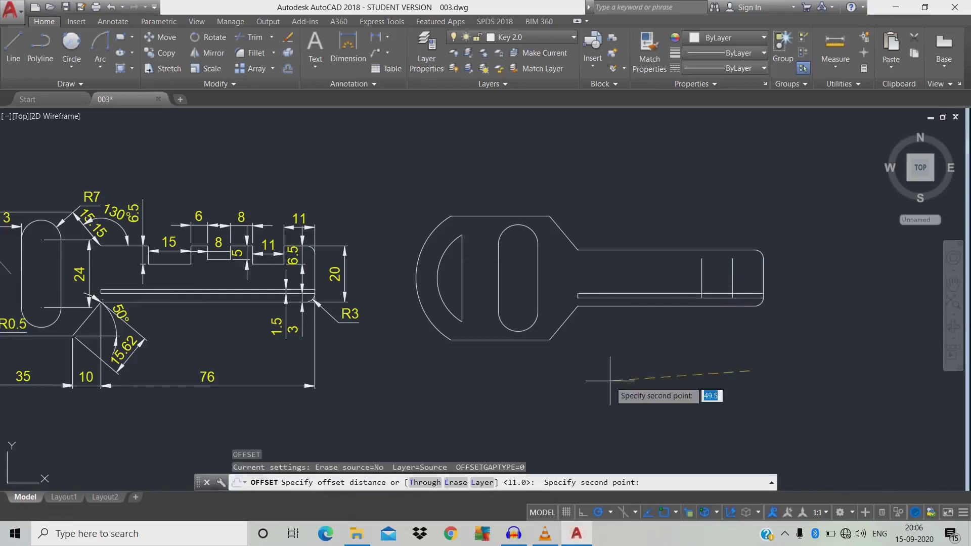
{"action": "type", "text": "8"}
{"action": "key", "text": "Return"}
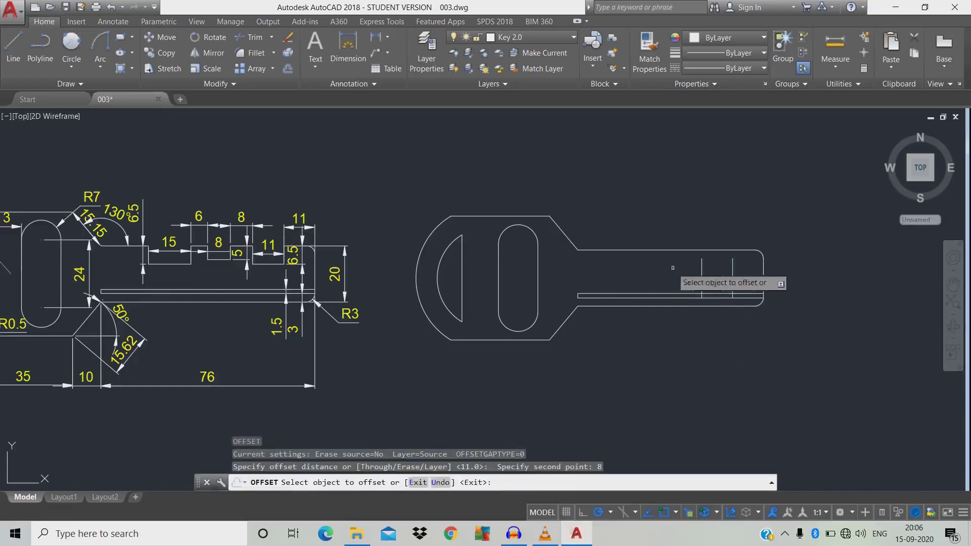
{"action": "left_click", "coordinate": [702, 275]}
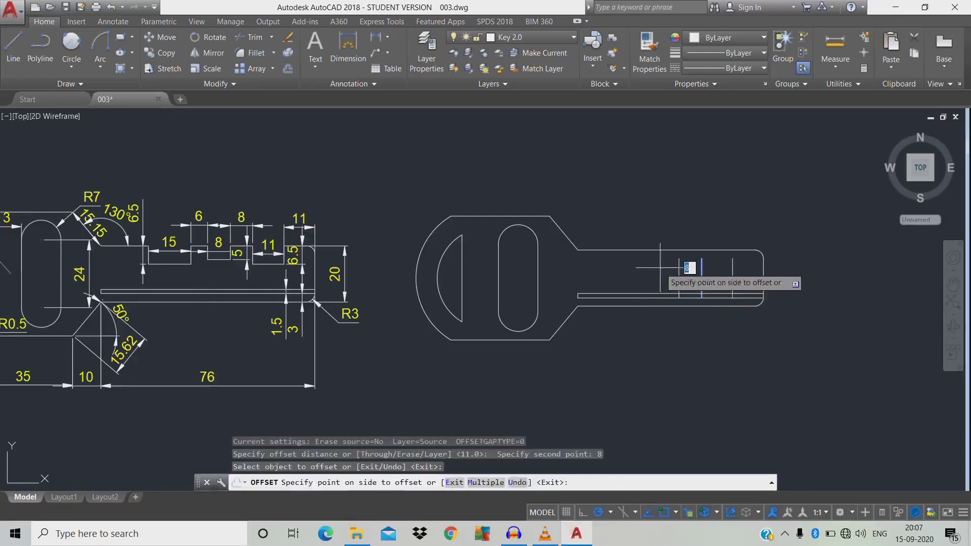
{"action": "left_click", "coordinate": [650, 278]}
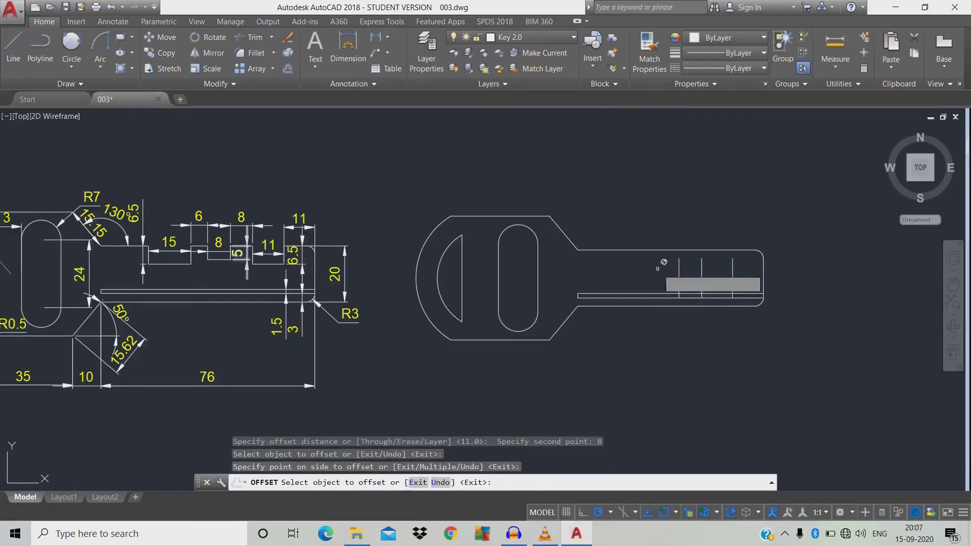
{"action": "left_click", "coordinate": [679, 275]}
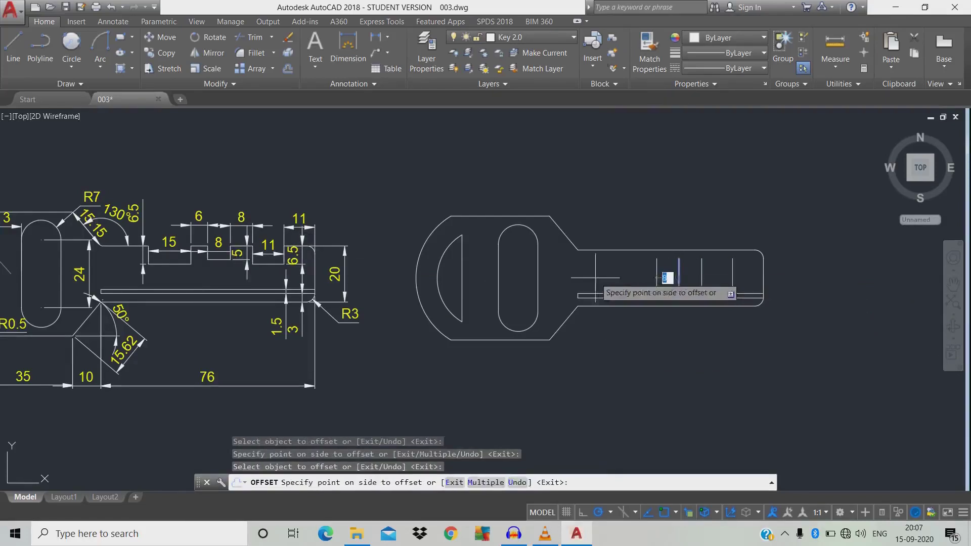
{"action": "left_click", "coordinate": [653, 276]}
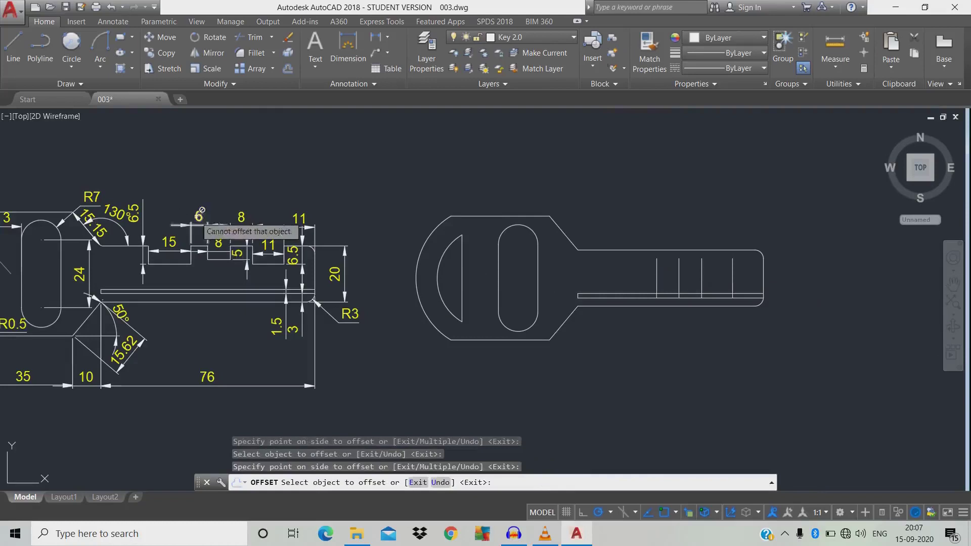
{"action": "key", "text": "Escape"}
Step: Offset a shaft vertical line 6 units to the left
{"action": "type", "text": "o"}
{"action": "key", "text": "Return"}
{"action": "left_click", "coordinate": [577, 250]}
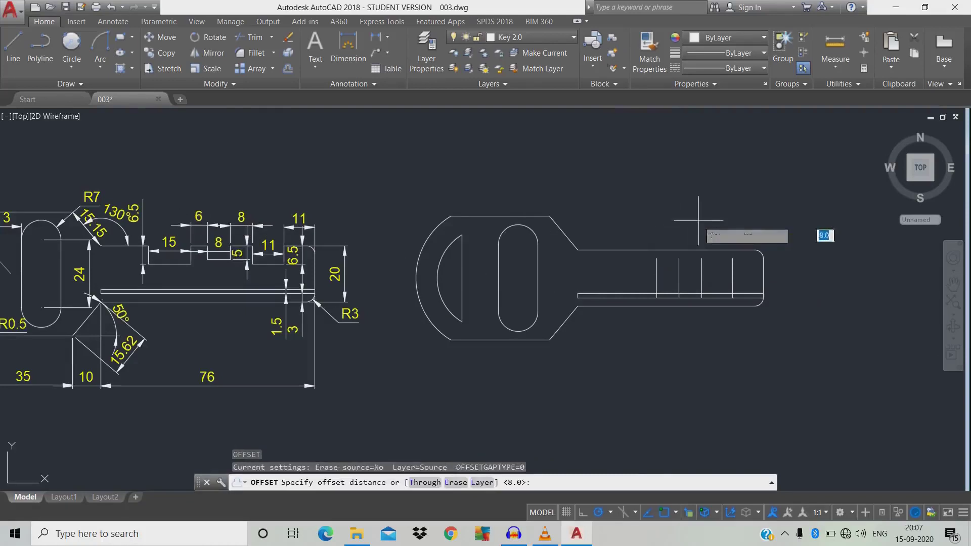
{"action": "key", "text": "Return"}
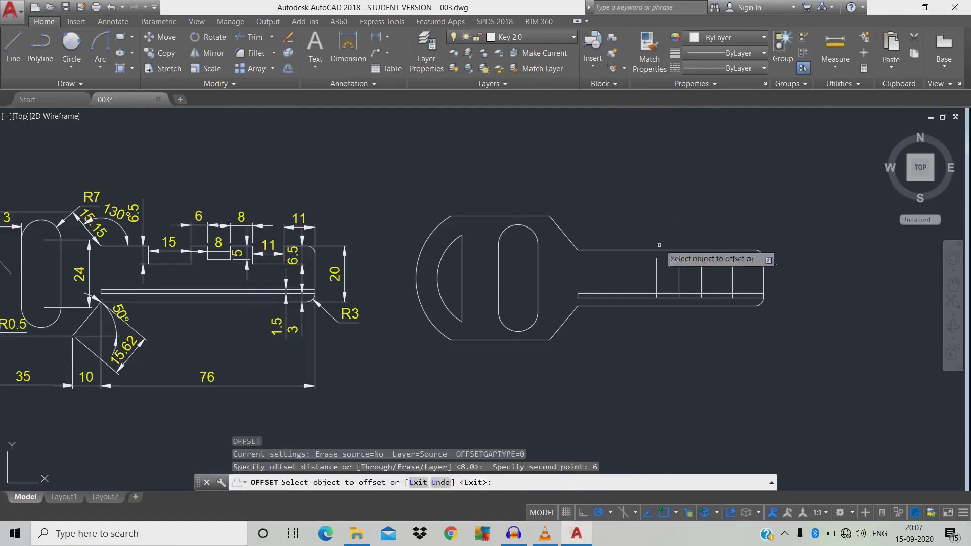
{"action": "left_click", "coordinate": [657, 280]}
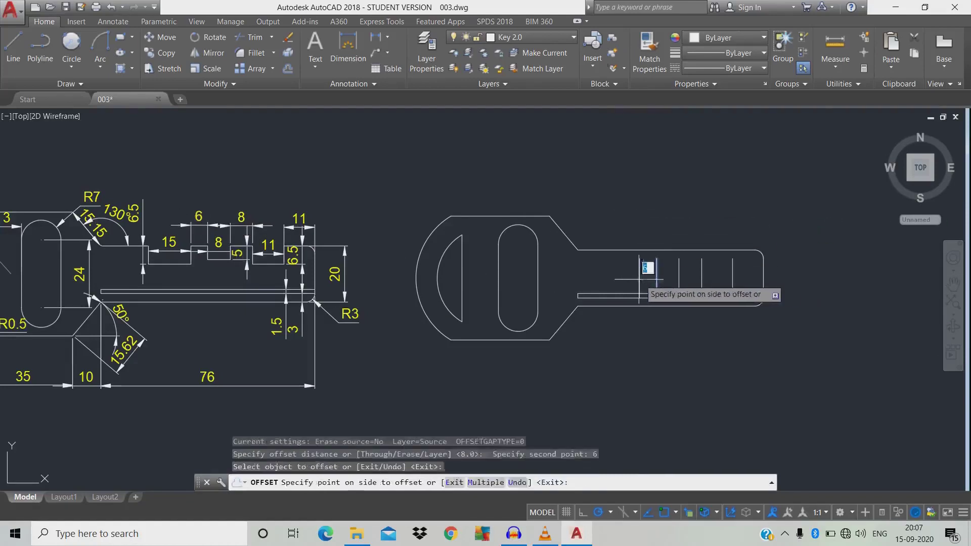
{"action": "left_click", "coordinate": [638, 279]}
{"action": "key", "text": "Escape"}
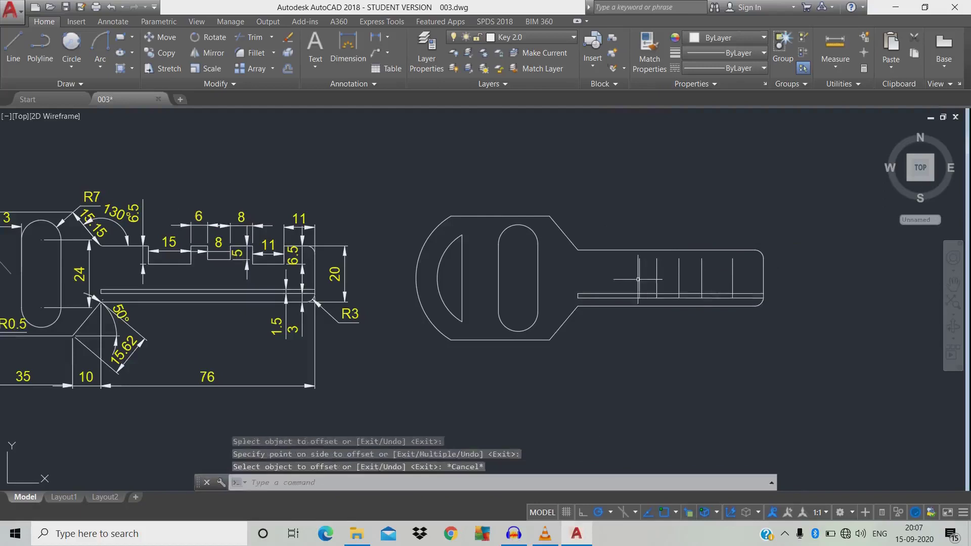
Step: Offset another shaft vertical line 15 units to the left
{"action": "type", "text": "o"}
{"action": "key", "text": "Return"}
{"action": "left_click", "coordinate": [686, 350]}
{"action": "type", "text": "15"}
{"action": "key", "text": "Return"}
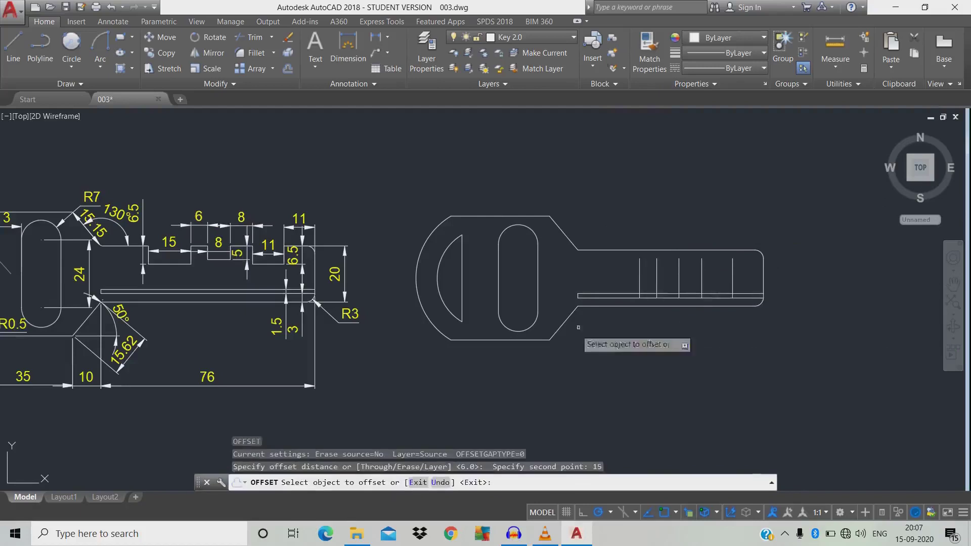
{"action": "left_click", "coordinate": [639, 277]}
{"action": "left_click", "coordinate": [613, 275]}
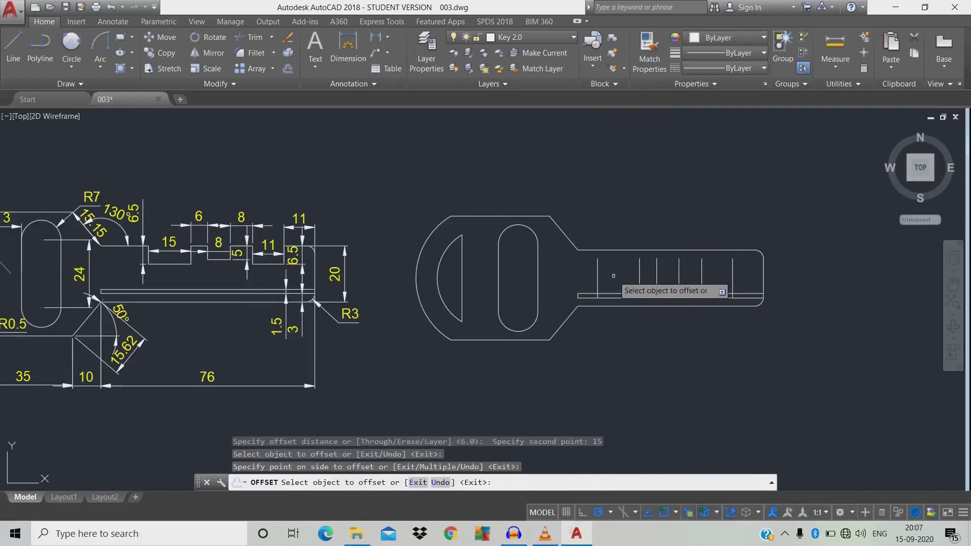
{"action": "key", "text": "Escape"}
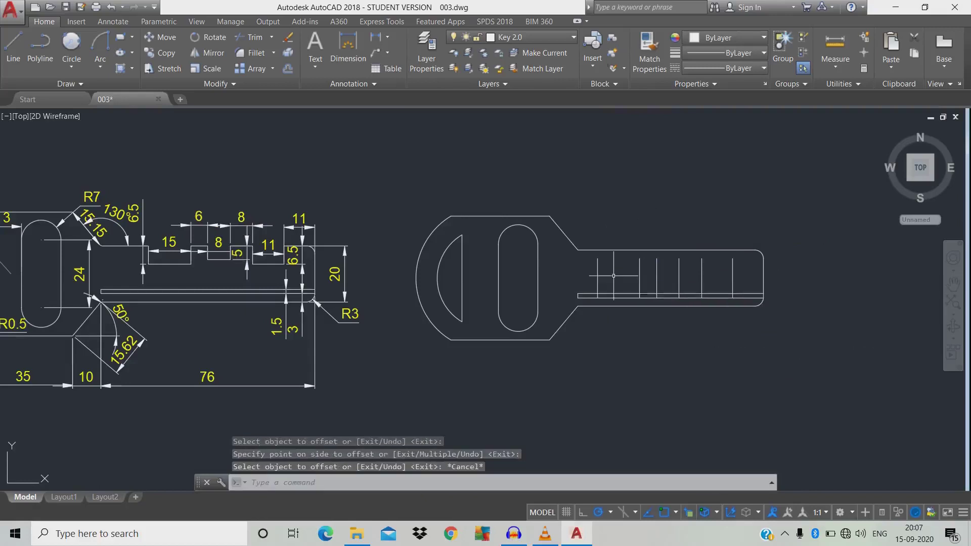
{"action": "type", "text": "ex"}
{"action": "key", "text": "Return"}
Step: Extend the new vertical lines up to the shaft's top edge and down to its bottom edge
{"action": "left_click", "coordinate": [589, 256]}
{"action": "left_click", "coordinate": [607, 266]}
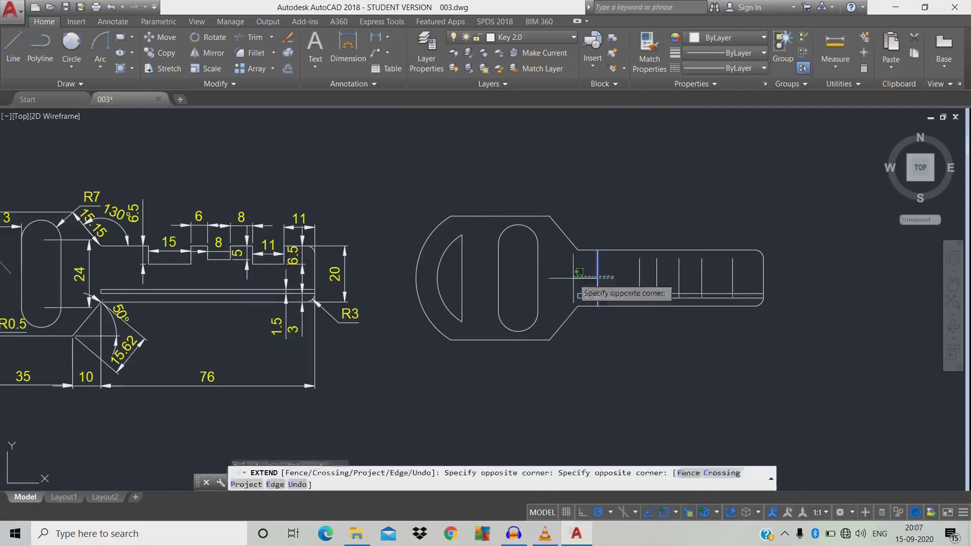
{"action": "left_click", "coordinate": [589, 304]}
{"action": "left_click", "coordinate": [607, 292]}
{"action": "left_click", "coordinate": [739, 255]}
{"action": "left_click", "coordinate": [676, 264]}
{"action": "left_click", "coordinate": [674, 272]}
{"action": "left_click", "coordinate": [630, 280]}
{"action": "key", "text": "Escape"}
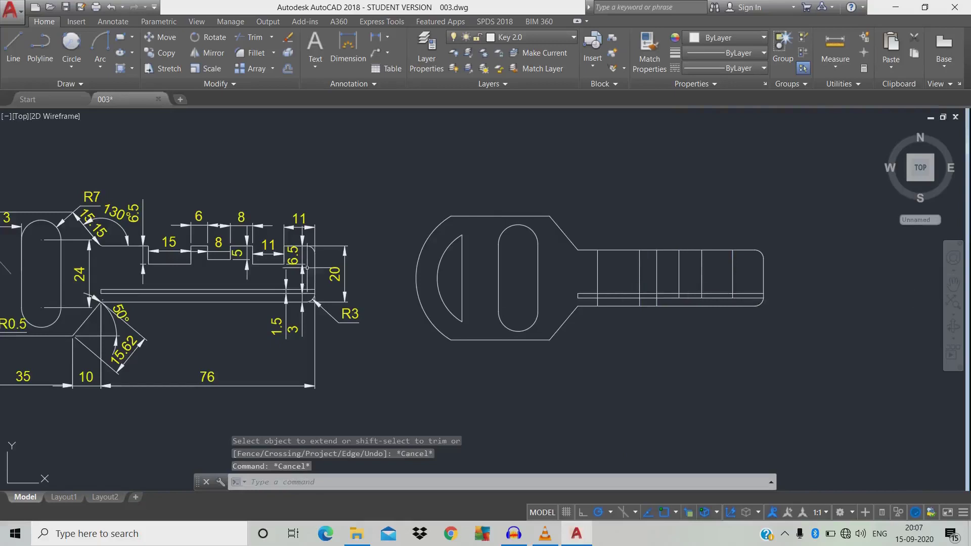
Step: Offset the shaft's top edge 6.5 downward
{"action": "type", "text": "o"}
{"action": "key", "text": "Return"}
{"action": "left_click", "coordinate": [813, 347]}
{"action": "type", "text": "6.5"}
{"action": "key", "text": "Return"}
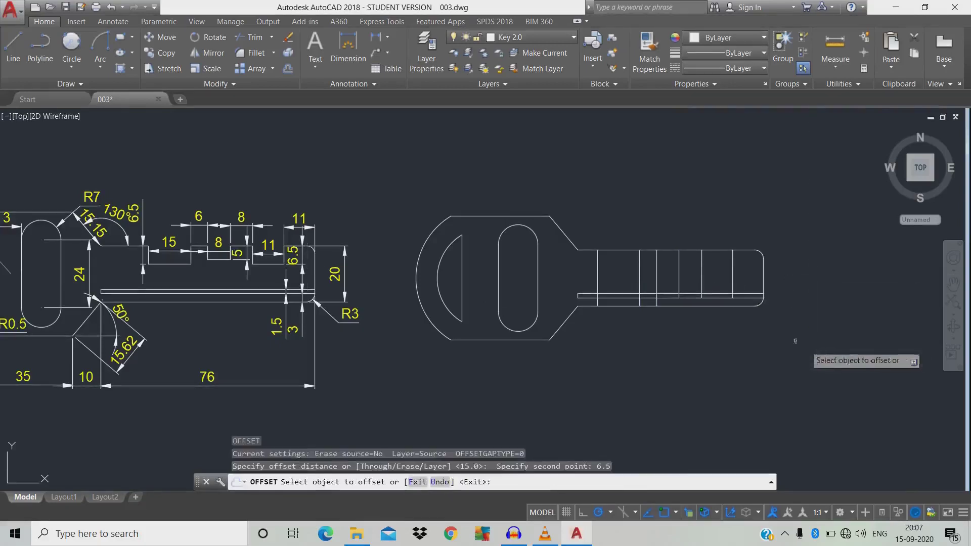
{"action": "left_click", "coordinate": [742, 250]}
{"action": "left_click", "coordinate": [746, 274]}
{"action": "key", "text": "Escape"}
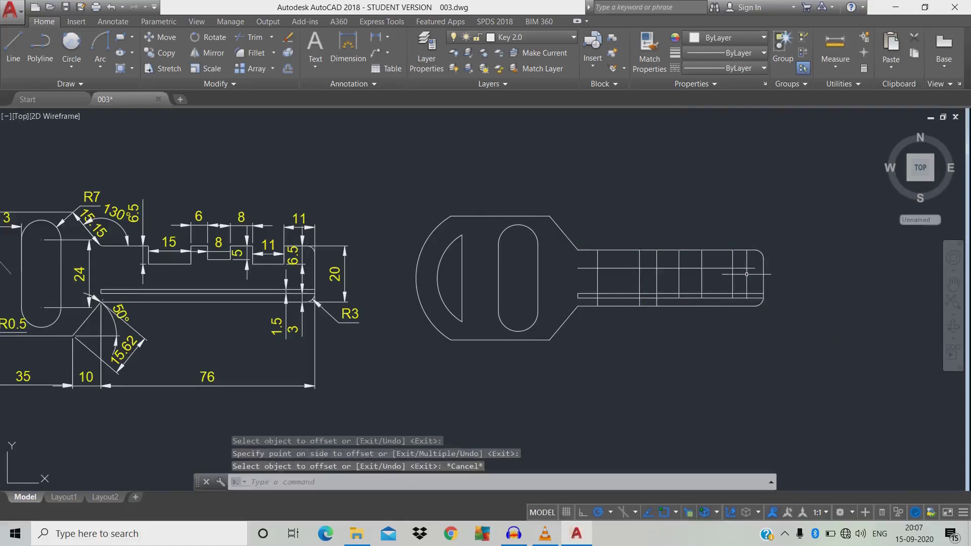
Step: Trim the lines at the key's tip to cut a rectangular 6.5-deep notch in the top edge
{"action": "type", "text": "tr"}
{"action": "key", "text": "Return"}
{"action": "key", "text": "Return"}
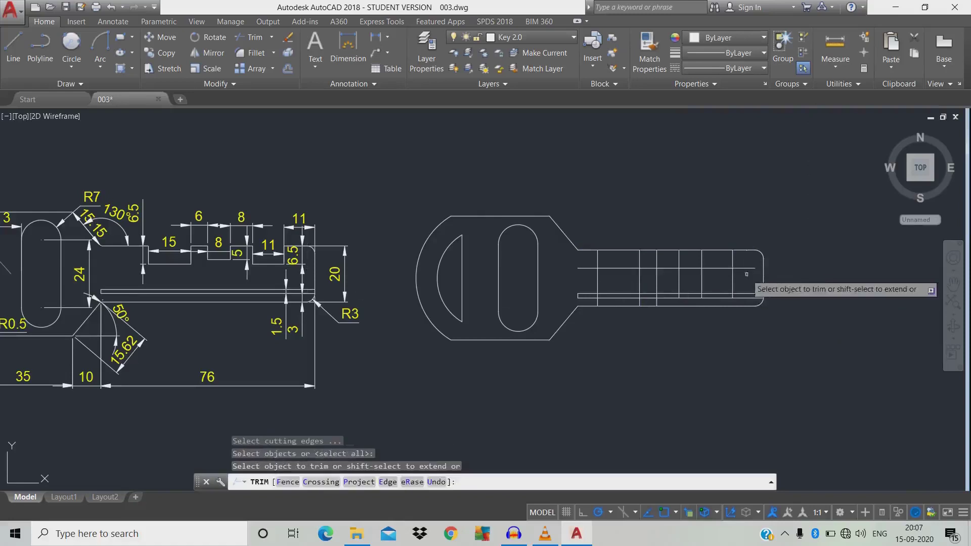
{"action": "left_click", "coordinate": [741, 280]}
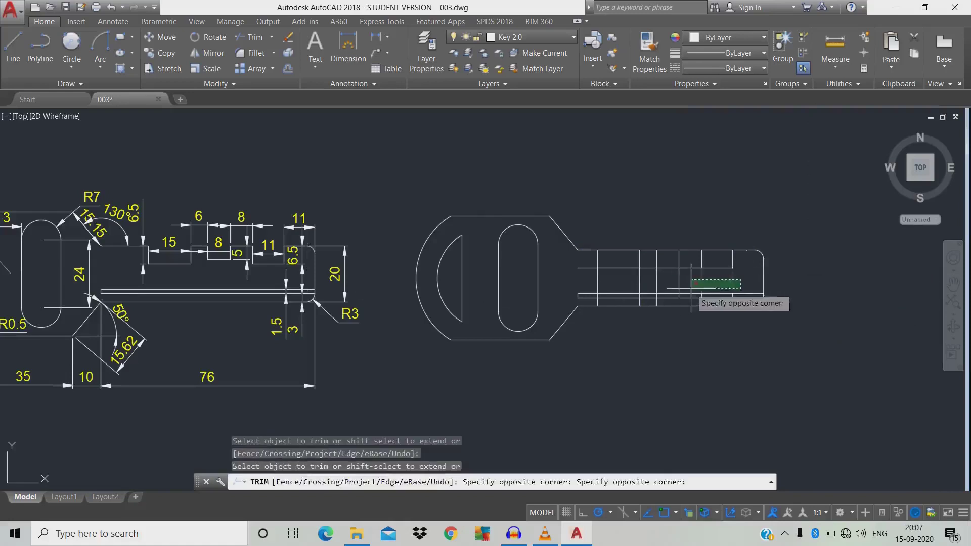
{"action": "left_click", "coordinate": [663, 292]}
{"action": "scroll", "coordinate": [709, 301], "scroll_direction": "up", "scroll_amount": 2}
{"action": "left_click", "coordinate": [715, 220]}
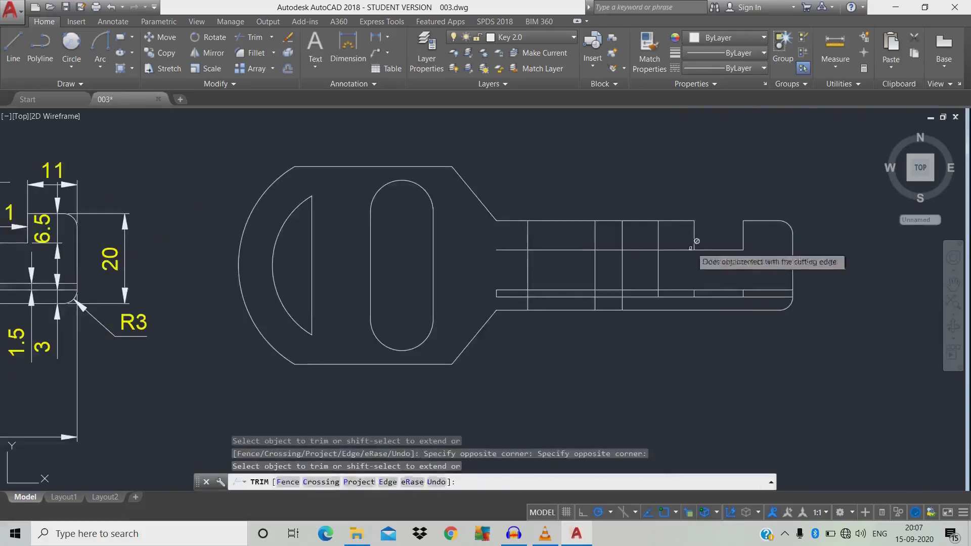
{"action": "left_click", "coordinate": [676, 249]}
{"action": "key", "text": "Escape"}
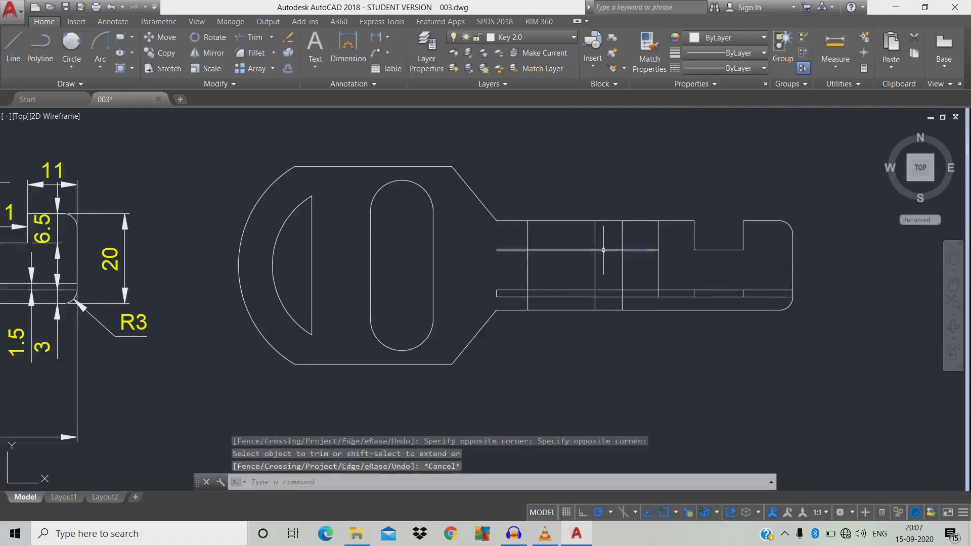
Step: Erase the leftover horizontal construction segments beside the notch and pan back to the reference
{"action": "left_click", "coordinate": [604, 250]}
{"action": "type", "text": "e"}
{"action": "key", "text": "Return"}
{"action": "scroll", "coordinate": [769, 324], "scroll_direction": "up", "scroll_amount": 3}
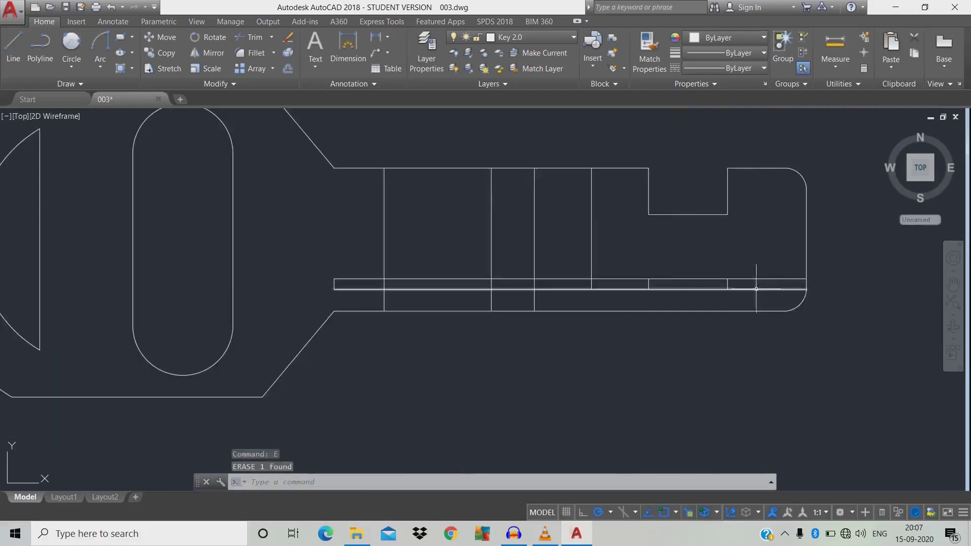
{"action": "left_click", "coordinate": [727, 283]}
{"action": "left_click", "coordinate": [613, 286]}
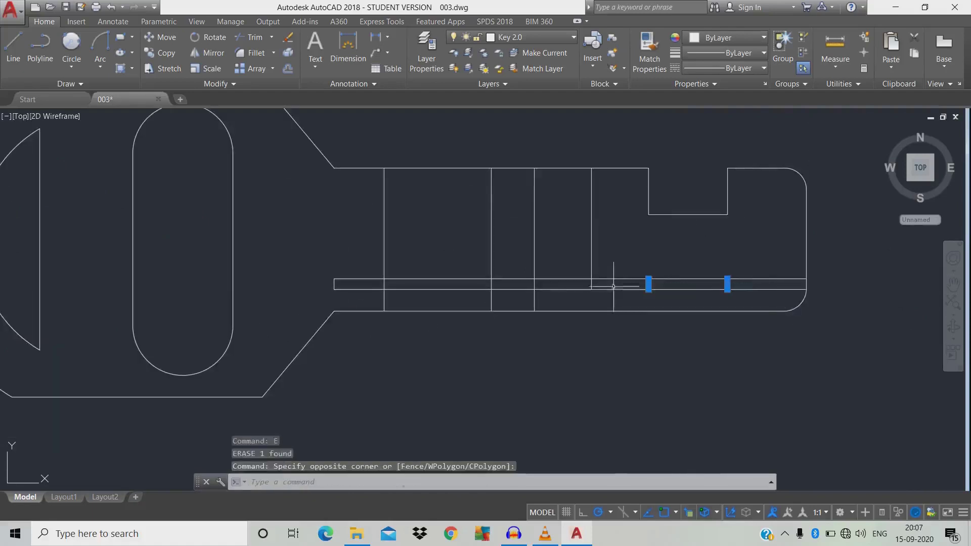
{"action": "scroll", "coordinate": [729, 326], "scroll_direction": "down", "scroll_amount": 5}
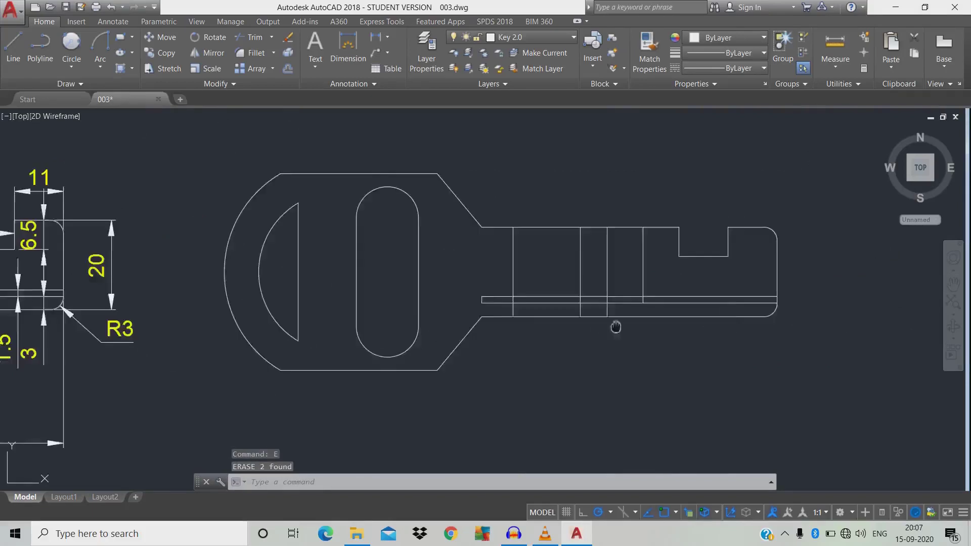
{"action": "scroll", "coordinate": [357, 250], "scroll_direction": "up", "scroll_amount": 3}
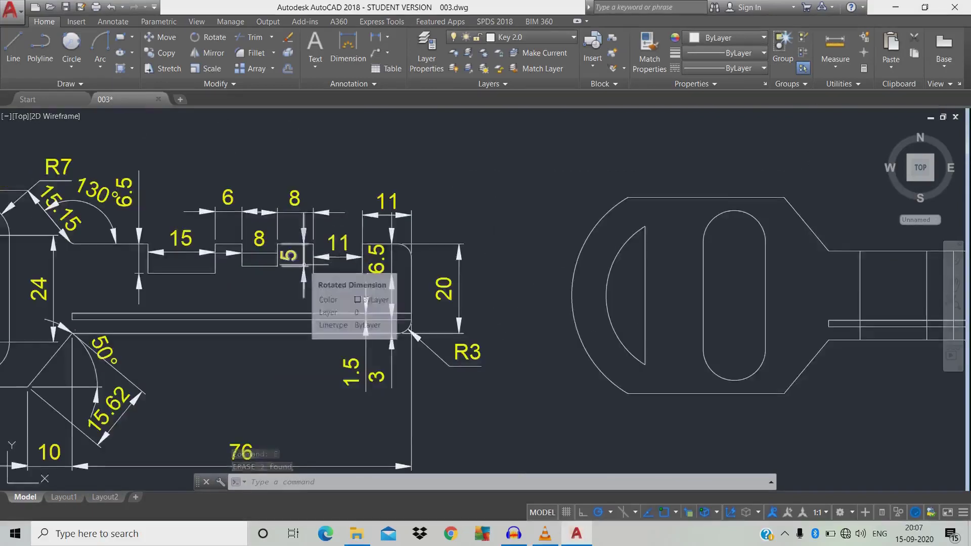
{"action": "middle_click_drag", "start_coordinate": [530, 271], "coordinate": [344, 292]}
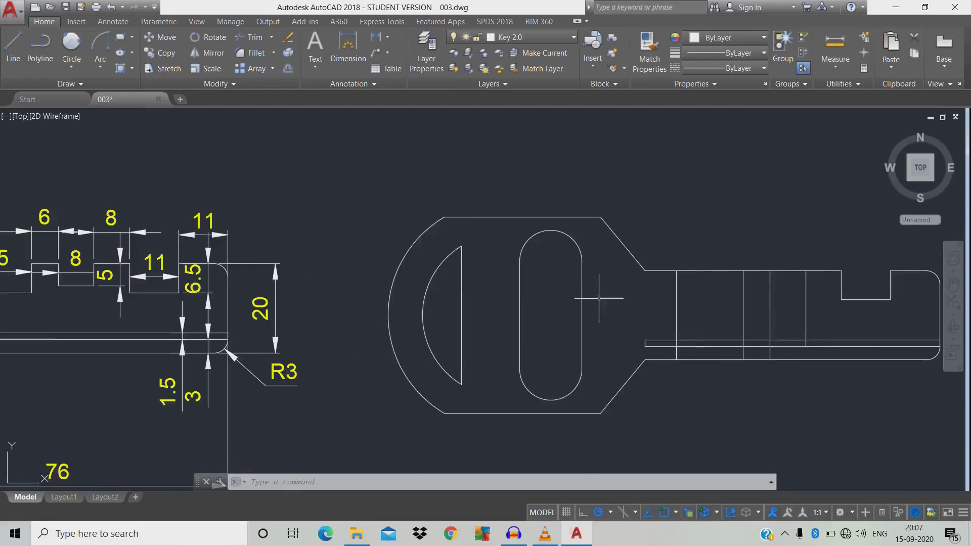
Step: Offset the shaft's top edge 5 downward
{"action": "type", "text": "o"}
{"action": "key", "text": "Return"}
{"action": "left_click", "coordinate": [675, 194]}
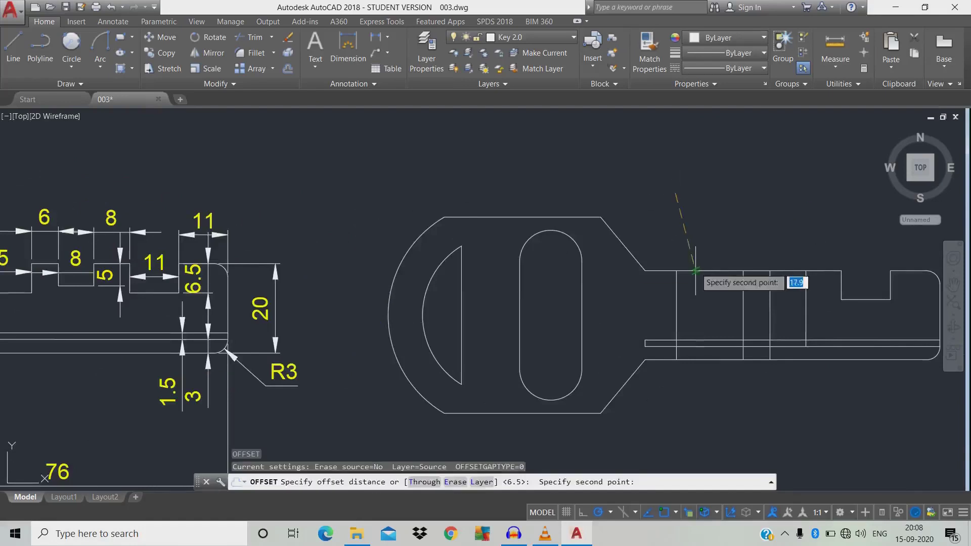
{"action": "type", "text": "5"}
{"action": "key", "text": "Return"}
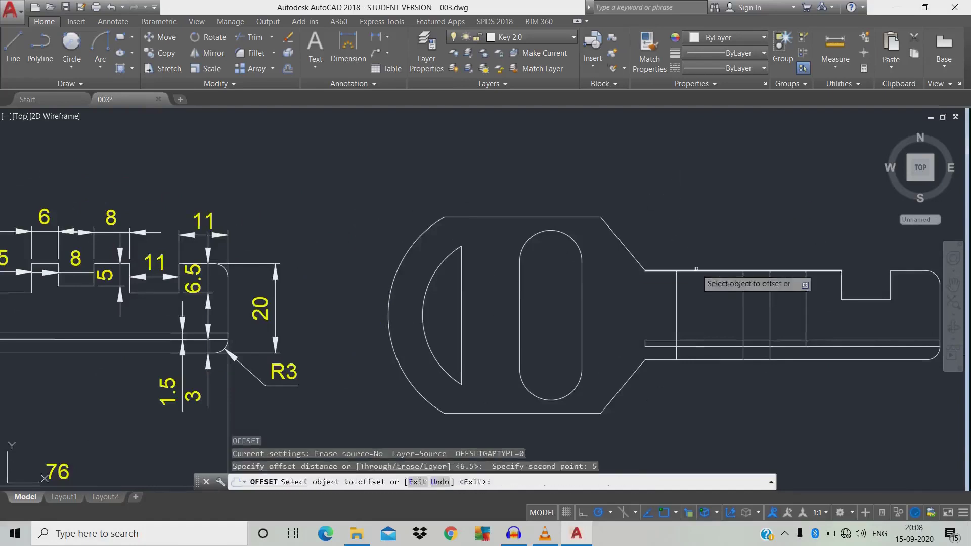
{"action": "left_click", "coordinate": [697, 271]}
{"action": "left_click", "coordinate": [699, 305]}
{"action": "key", "text": "Escape"}
Step: Trim the second notch into the top edge with all lines as cutting edges, then delete the leftover horizontal line
{"action": "type", "text": "te cor"}
{"action": "key", "text": "Return"}
{"action": "key", "text": "Return"}
{"action": "left_click", "coordinate": [923, 314]}
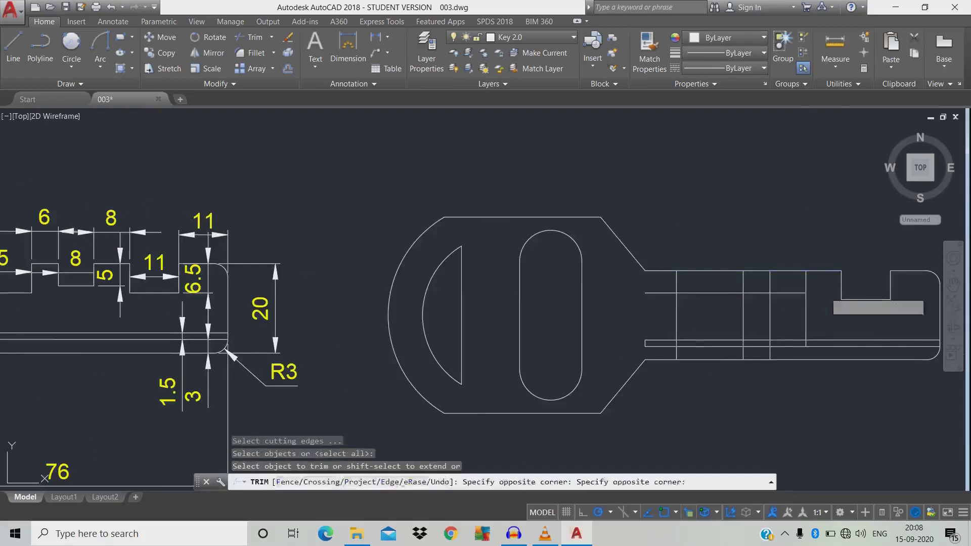
{"action": "left_click", "coordinate": [834, 301]}
{"action": "left_click", "coordinate": [787, 271]}
{"action": "left_click", "coordinate": [756, 293]}
{"action": "key", "text": "Escape"}
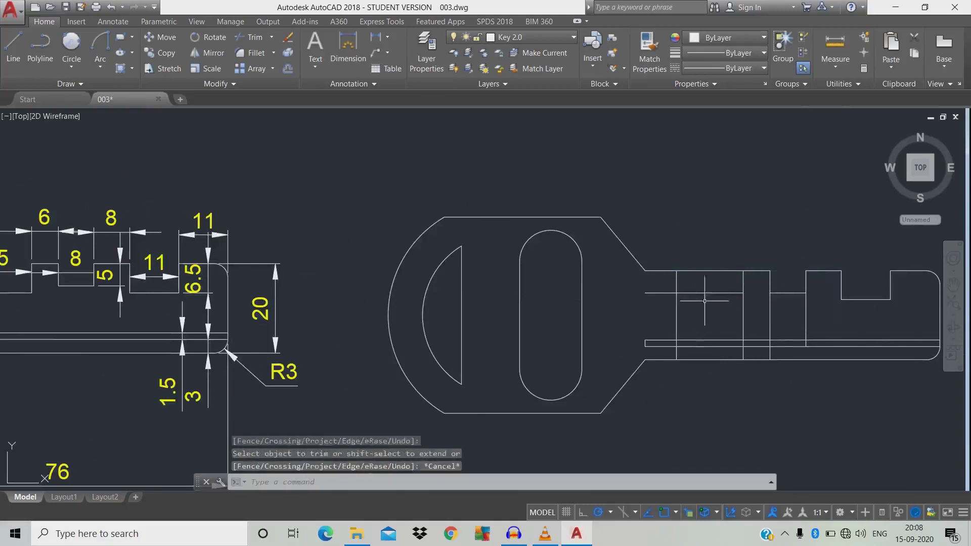
{"action": "left_click", "coordinate": [705, 293]}
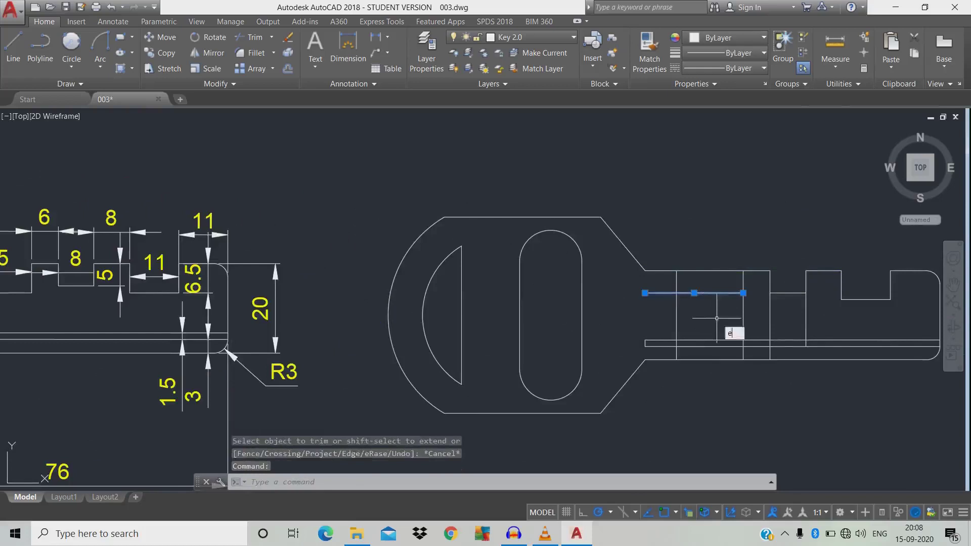
{"action": "key", "text": "Return"}
Step: Trim the stray segments inside the shaft and delete the leftover short vertical line
{"action": "type", "text": "tr"}
{"action": "key", "text": "Return"}
{"action": "key", "text": "Return"}
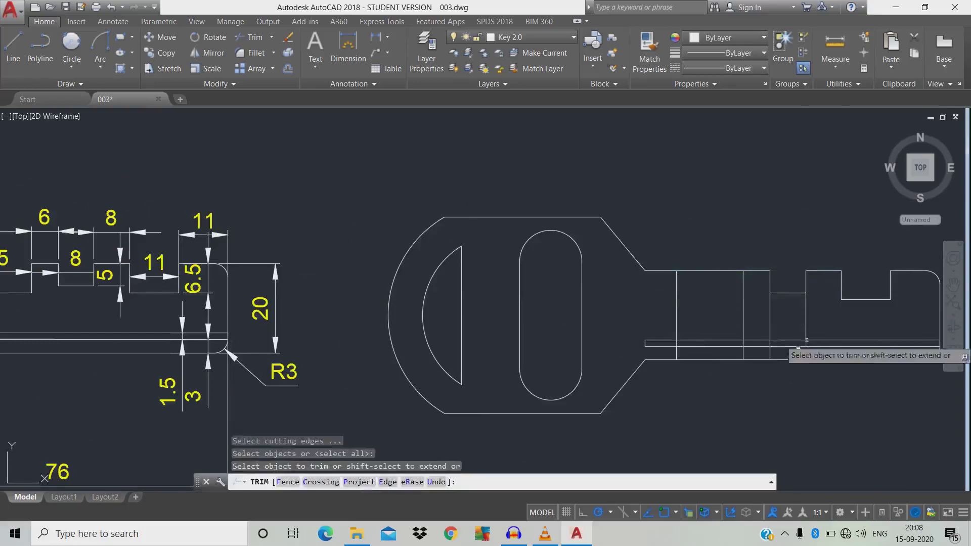
{"action": "scroll", "coordinate": [787, 354], "scroll_direction": "up", "scroll_amount": 4}
{"action": "left_click", "coordinate": [617, 352]}
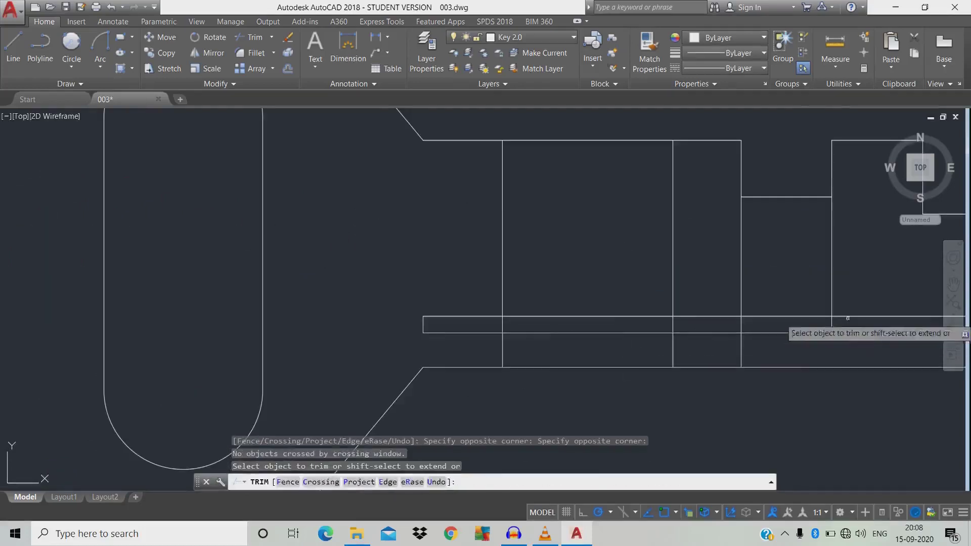
{"action": "left_click", "coordinate": [742, 350]}
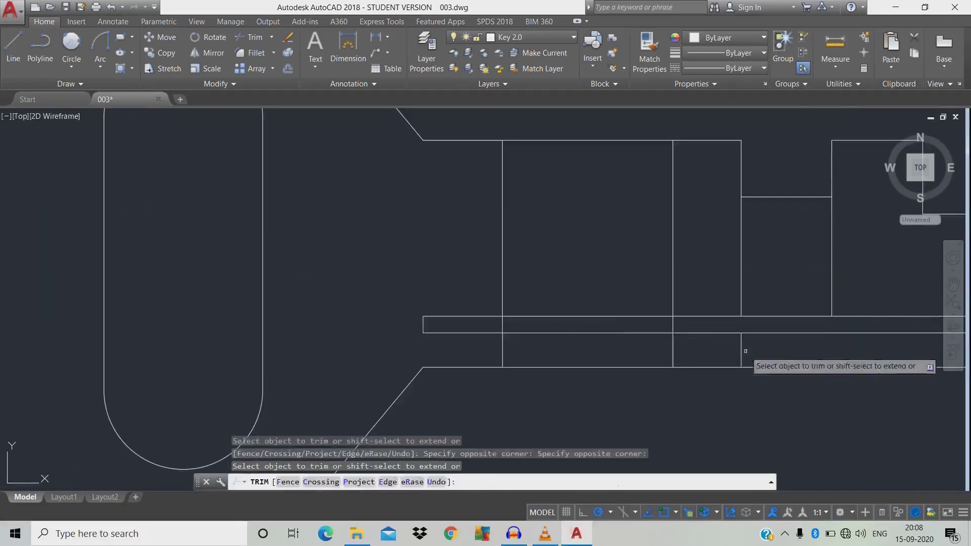
{"action": "key", "text": "Escape"}
{"action": "left_click", "coordinate": [742, 350]}
{"action": "key", "text": "Return"}
{"action": "scroll", "coordinate": [768, 355], "scroll_direction": "down", "scroll_amount": 5}
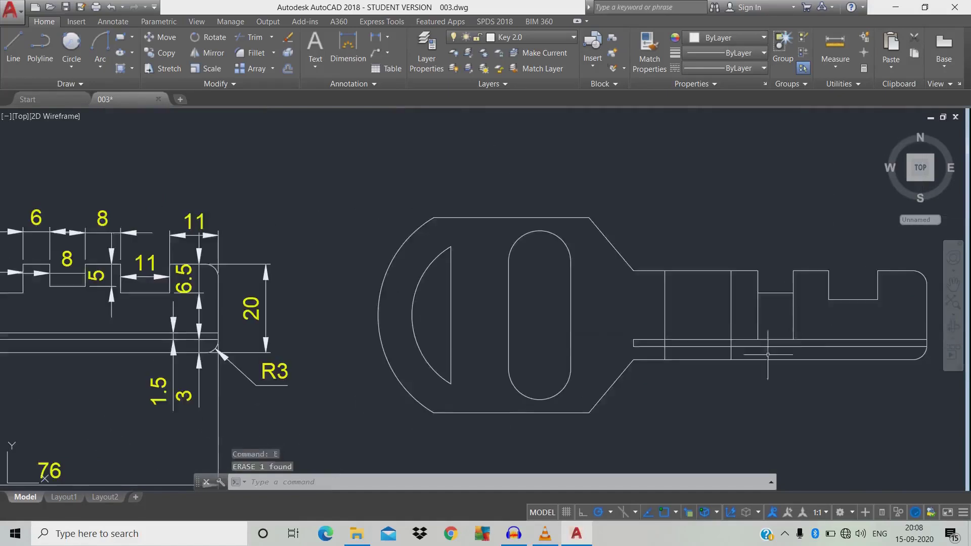
Step: Trim the vertical segments below the notches and centre the key and reference in view
{"action": "type", "text": "tr"}
{"action": "key", "text": "Return"}
{"action": "left_click", "coordinate": [834, 303]}
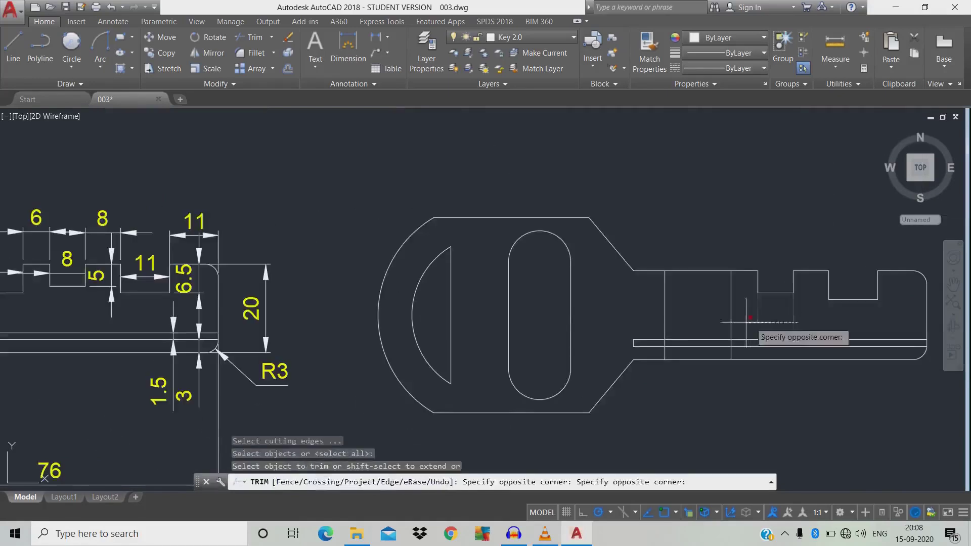
{"action": "left_click", "coordinate": [750, 323]}
{"action": "key", "text": "Escape"}
{"action": "middle_click_drag", "start_coordinate": [210, 484], "coordinate": [303, 473]}
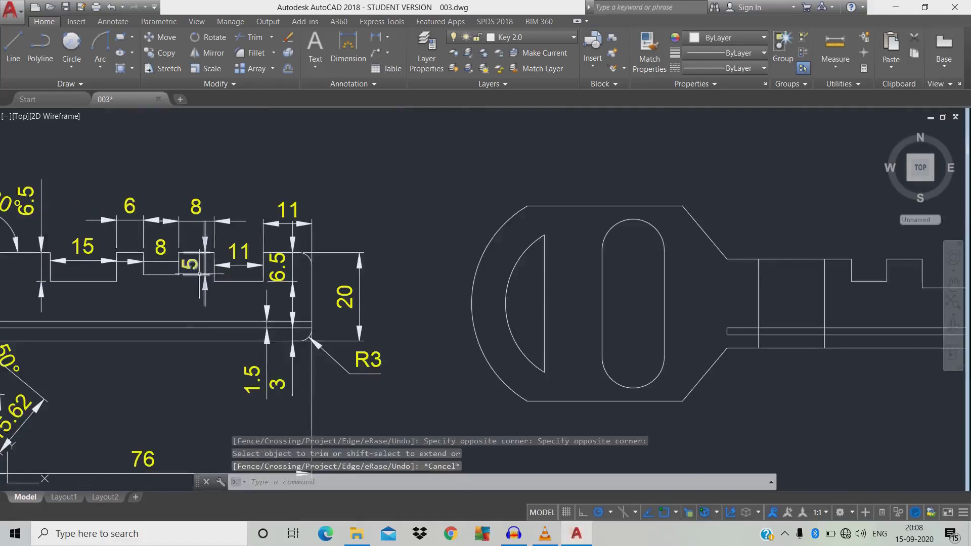
{"action": "middle_click_drag", "start_coordinate": [304, 473], "coordinate": [328, 474]}
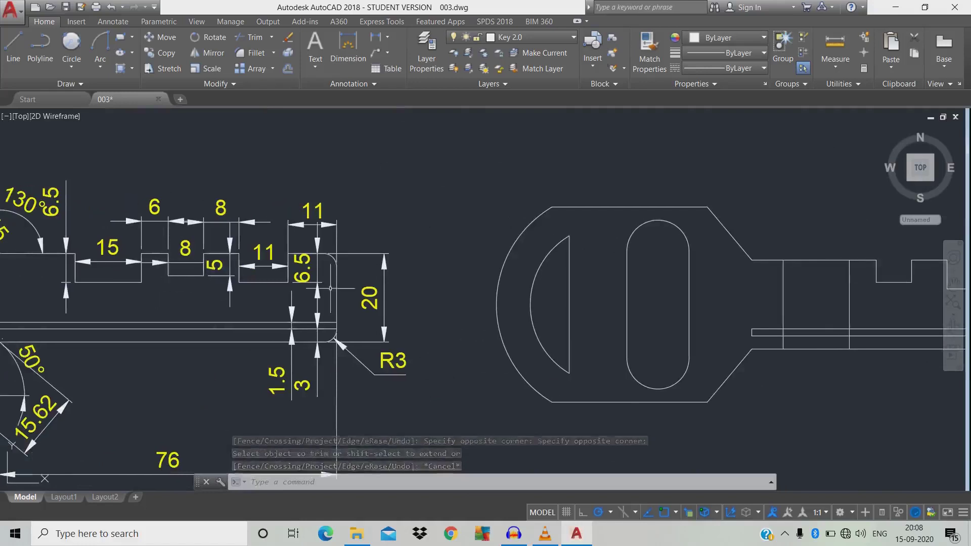
Step: Offset the key blade's top edge 6.5 downward to mark the notch depth
{"action": "type", "text": "o"}
{"action": "key", "text": "Return"}
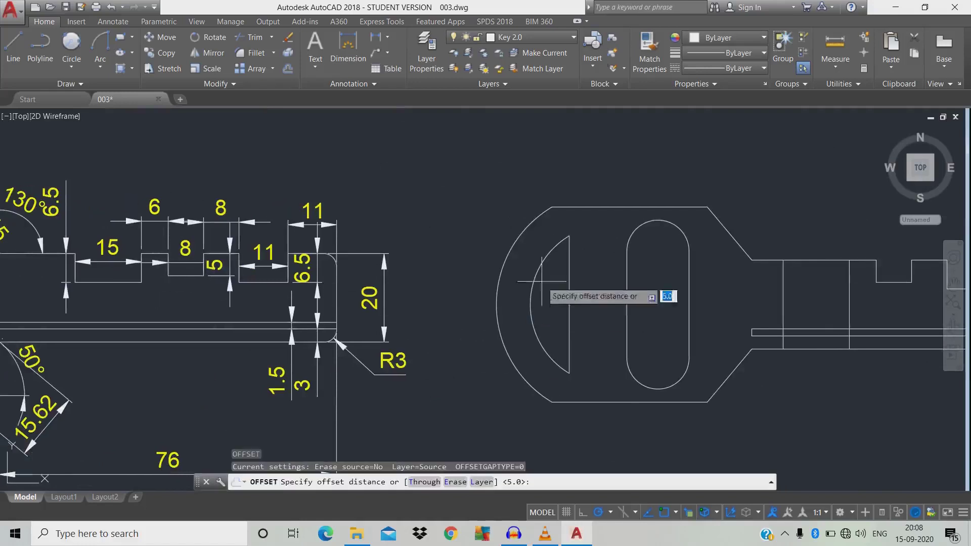
{"action": "left_click", "coordinate": [480, 191]}
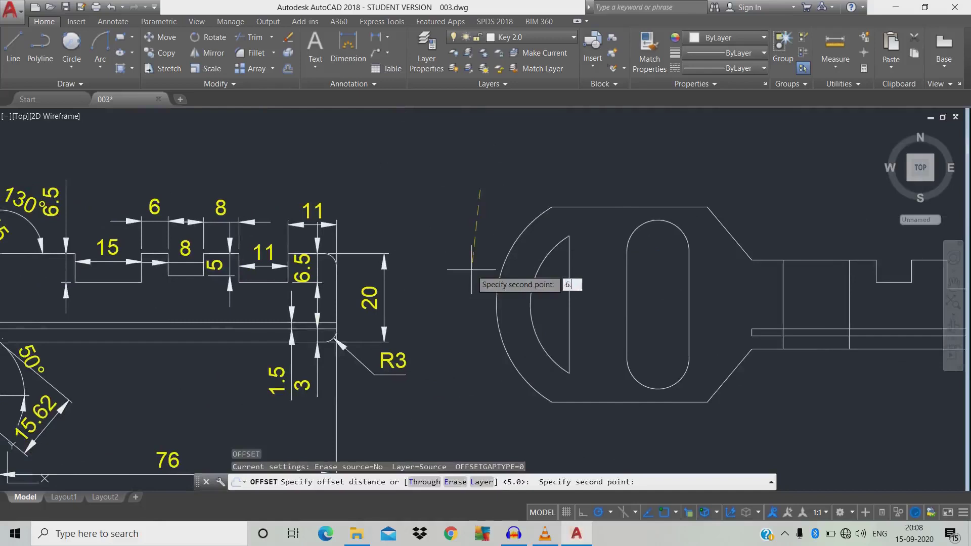
{"action": "key", "text": "Return"}
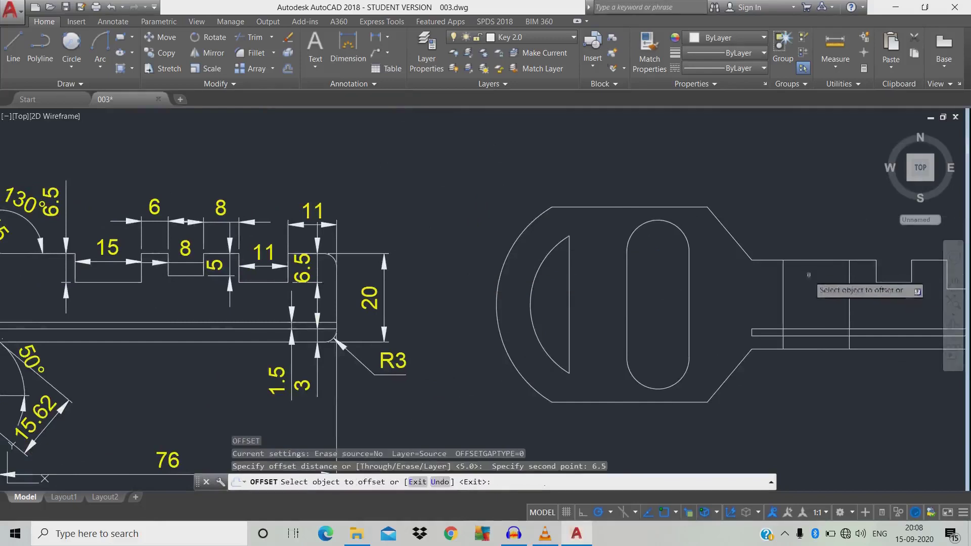
{"action": "left_click", "coordinate": [809, 261]}
{"action": "left_click", "coordinate": [810, 293]}
{"action": "key", "text": "Escape"}
Step: Trim the vertical notch lines with crossing windows, then undo those trims
{"action": "type", "text": "tr"}
{"action": "key", "text": "Return"}
{"action": "key", "text": "Return"}
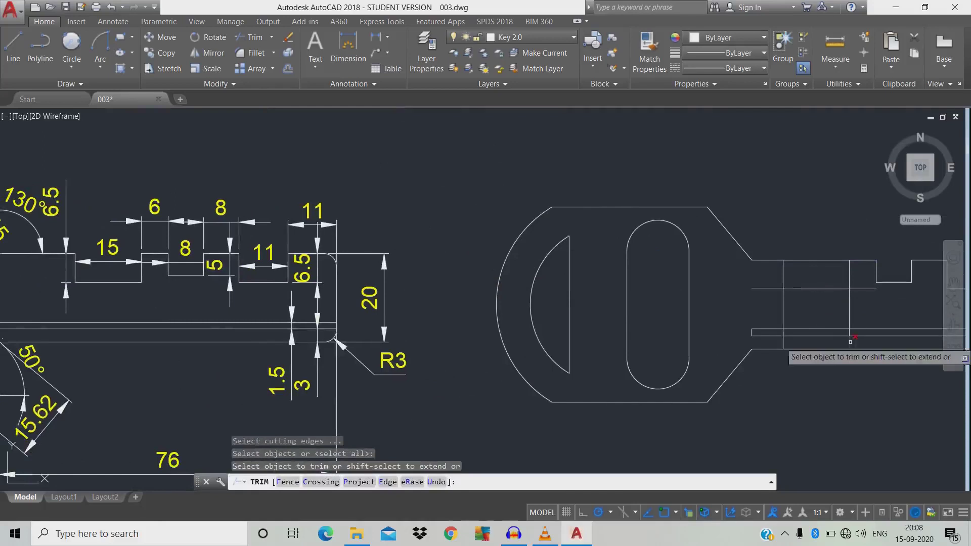
{"action": "left_click", "coordinate": [763, 346]}
{"action": "left_click", "coordinate": [860, 354]}
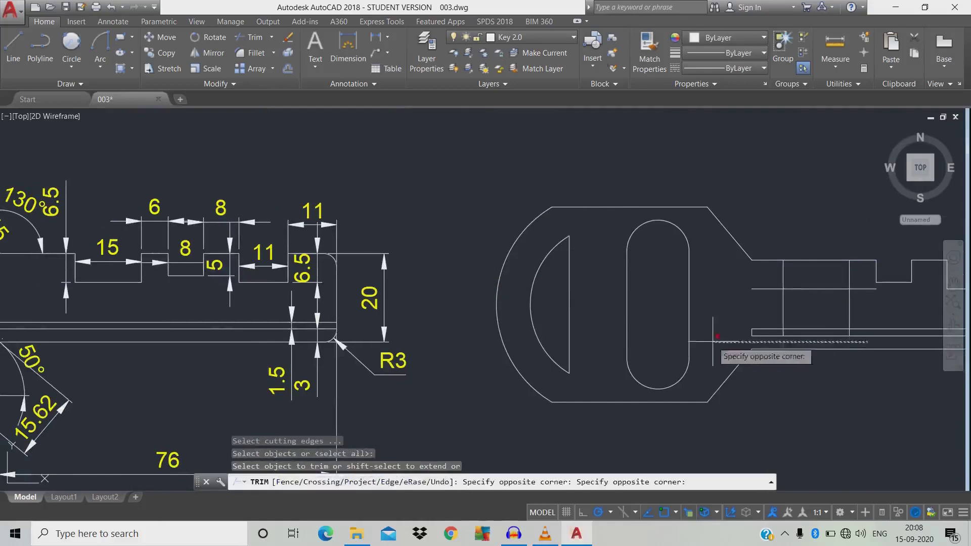
{"action": "scroll", "coordinate": [863, 324], "scroll_direction": "up", "scroll_amount": 4}
{"action": "left_click", "coordinate": [842, 347]}
{"action": "left_click", "coordinate": [621, 337]}
{"action": "left_click", "coordinate": [895, 279]}
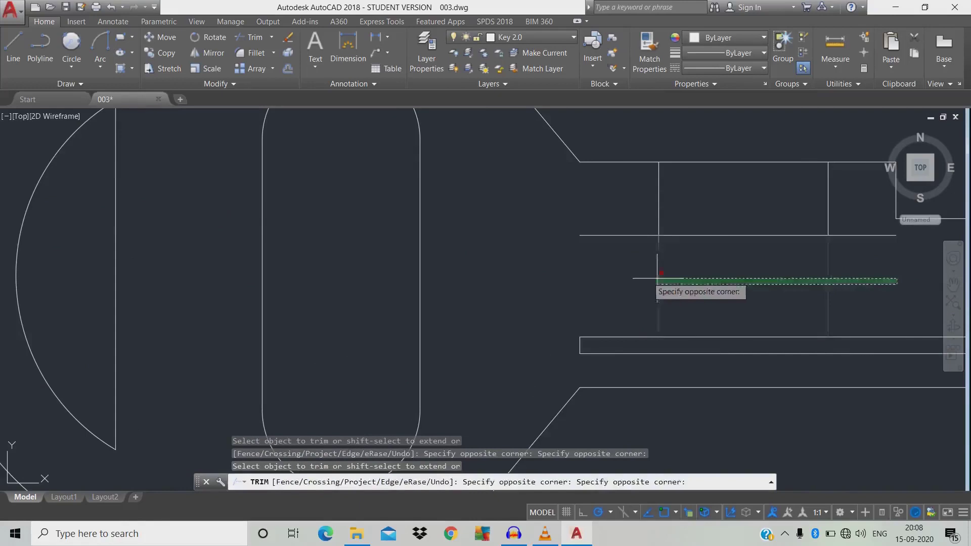
{"action": "left_click", "coordinate": [633, 278]}
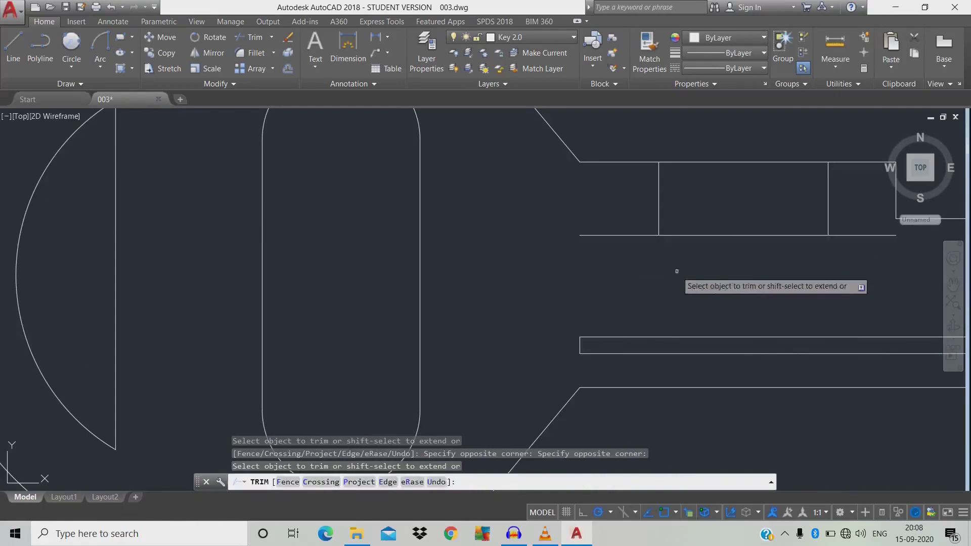
{"action": "key", "text": "ctrl+z"}
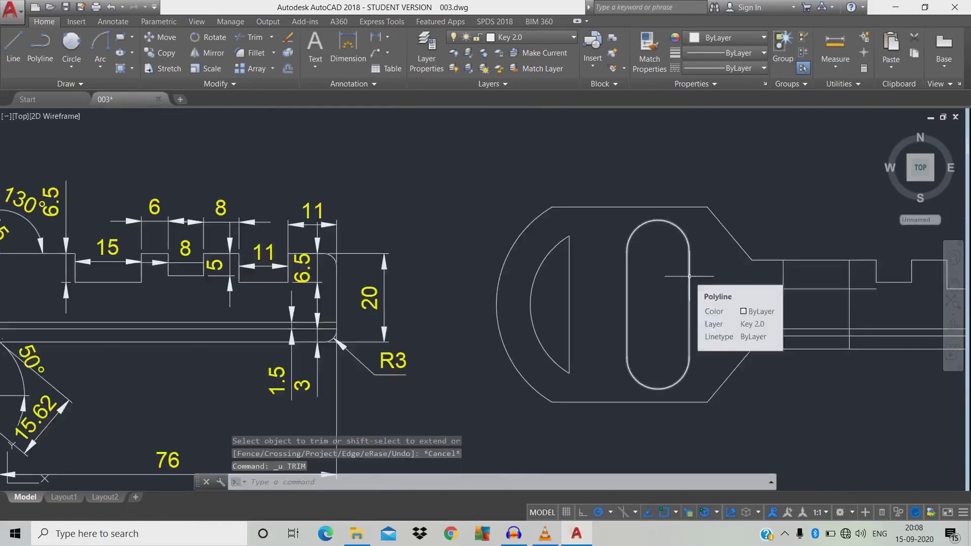
Step: Fillet the notch lines with radius 0 to close two sharp rectangular corners
{"action": "type", "text": "f"}
{"action": "key", "text": "Return"}
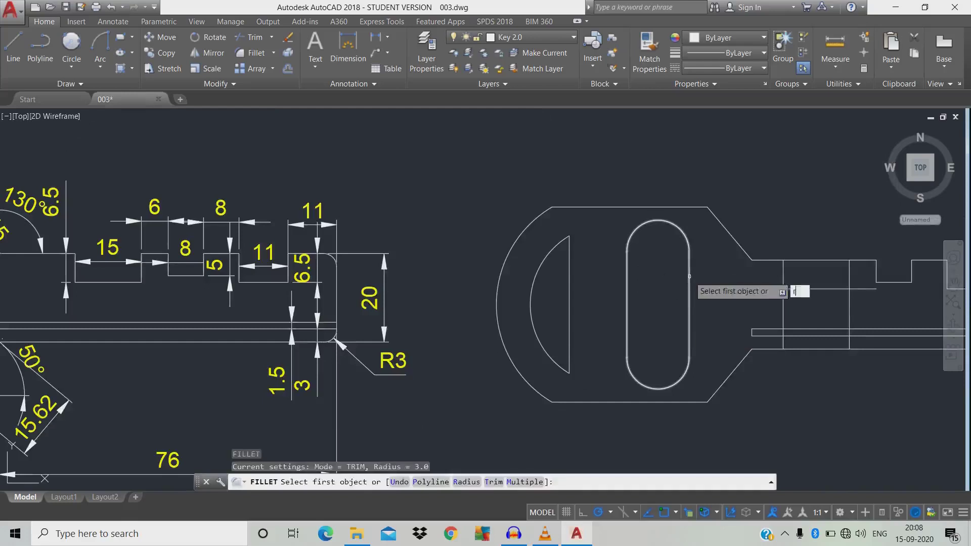
{"action": "type", "text": "r"}
{"action": "key", "text": "Return"}
{"action": "type", "text": "0"}
{"action": "key", "text": "Return"}
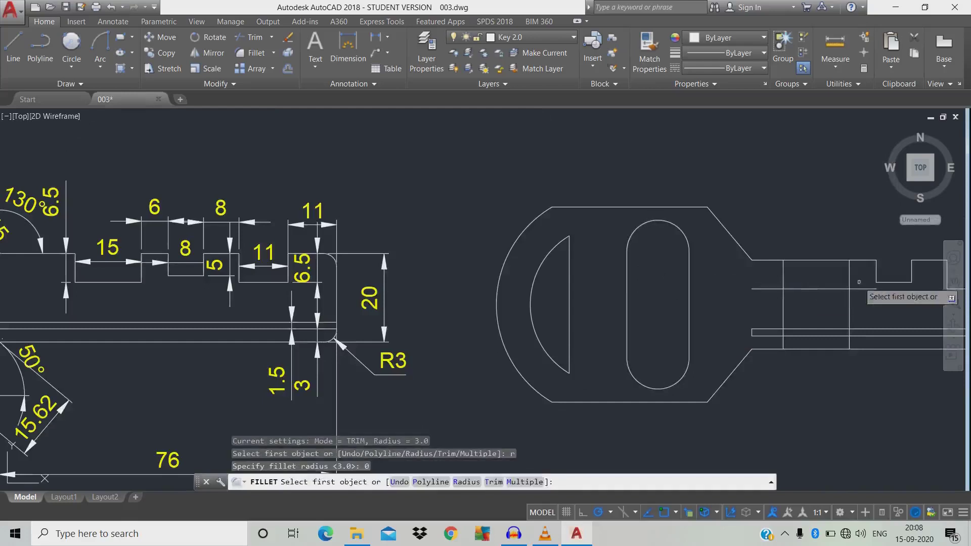
{"action": "left_click", "coordinate": [782, 283]}
{"action": "left_click", "coordinate": [792, 288]}
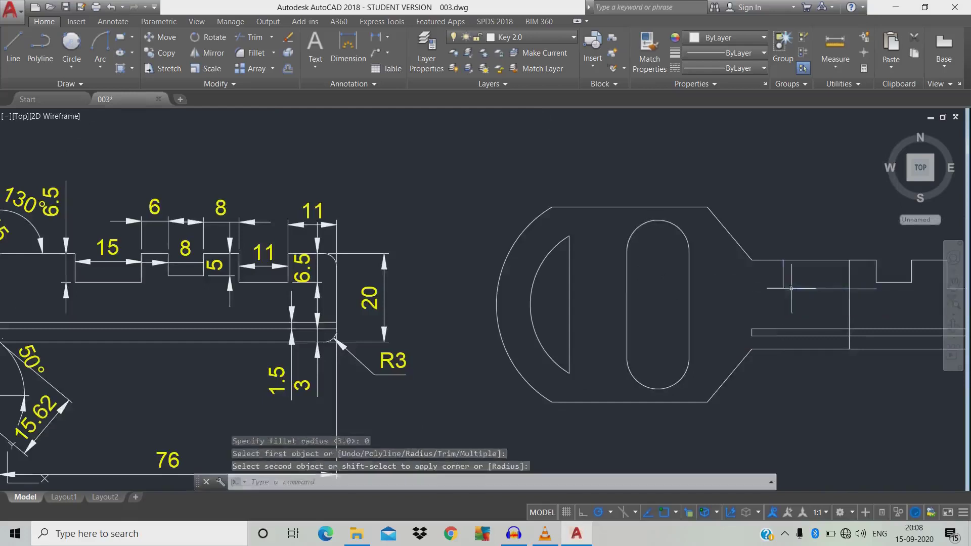
{"action": "key", "text": "Return"}
{"action": "left_click", "coordinate": [849, 273]}
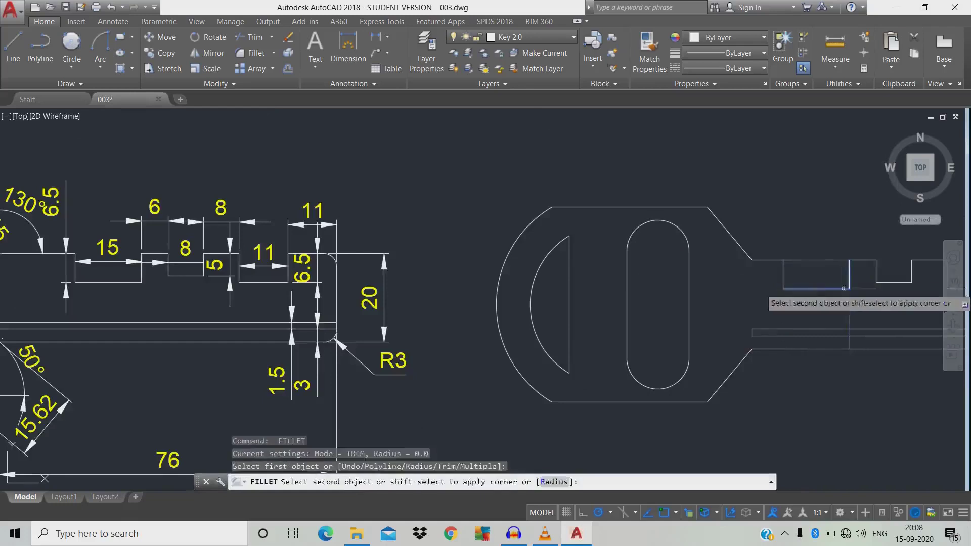
{"action": "left_click", "coordinate": [844, 289]}
{"action": "key", "text": "Escape"}
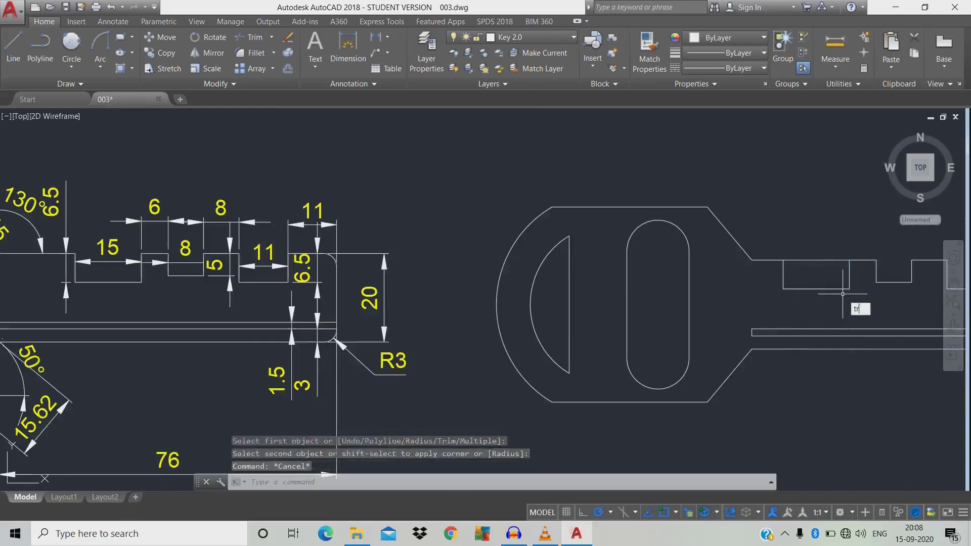
Step: Start a trim with all edges as cutters, then end it without changes
{"action": "type", "text": "tr"}
{"action": "key", "text": "Return"}
{"action": "key", "text": "Return"}
{"action": "scroll", "coordinate": [809, 284], "scroll_direction": "down", "scroll_amount": 5}
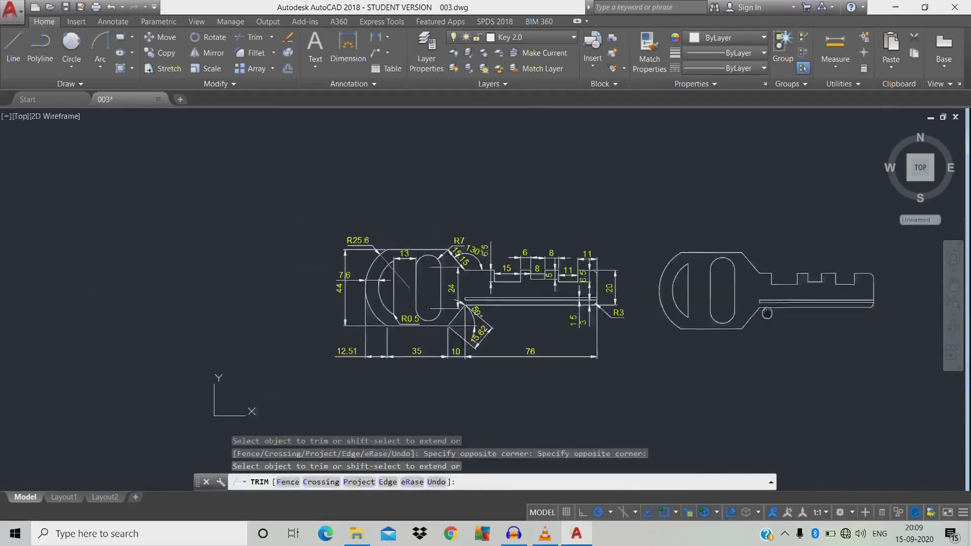
{"action": "scroll", "coordinate": [767, 313], "scroll_direction": "up", "scroll_amount": 3}
{"action": "key", "text": "Escape"}
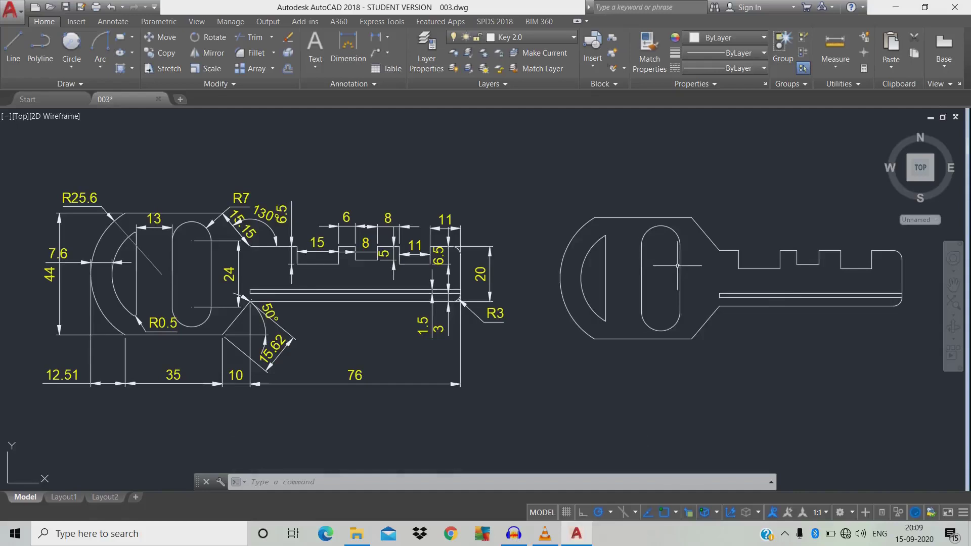
Step: Create regions from the key's closed inner shapes by window-selecting the whole key
{"action": "type", "text": "re"}
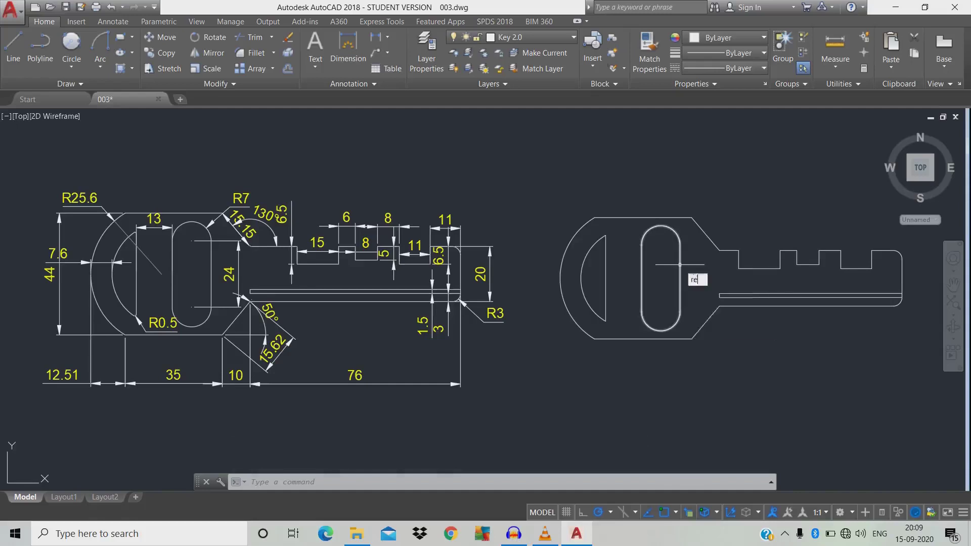
{"action": "key", "text": "Return"}
{"action": "left_click", "coordinate": [525, 190]}
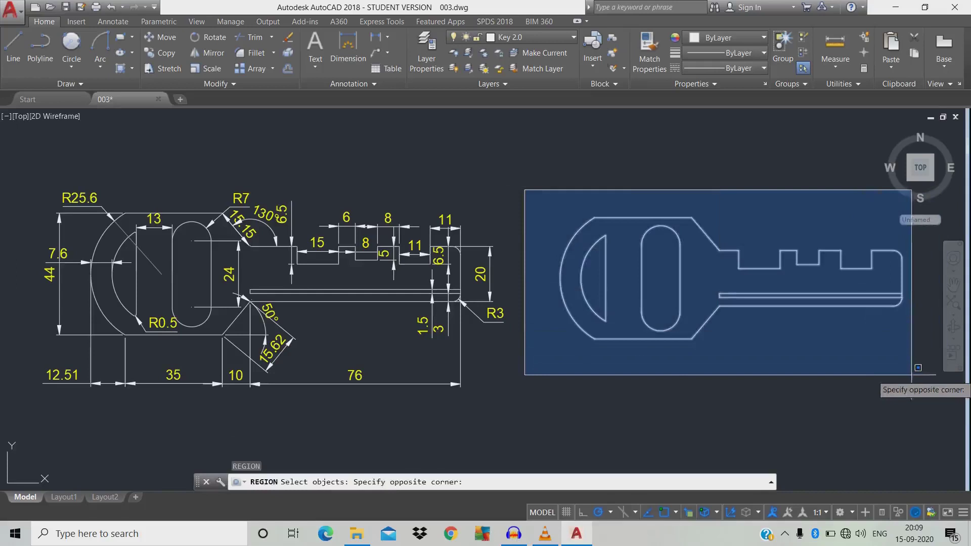
{"action": "left_click", "coordinate": [936, 384]}
{"action": "key", "text": "Return"}
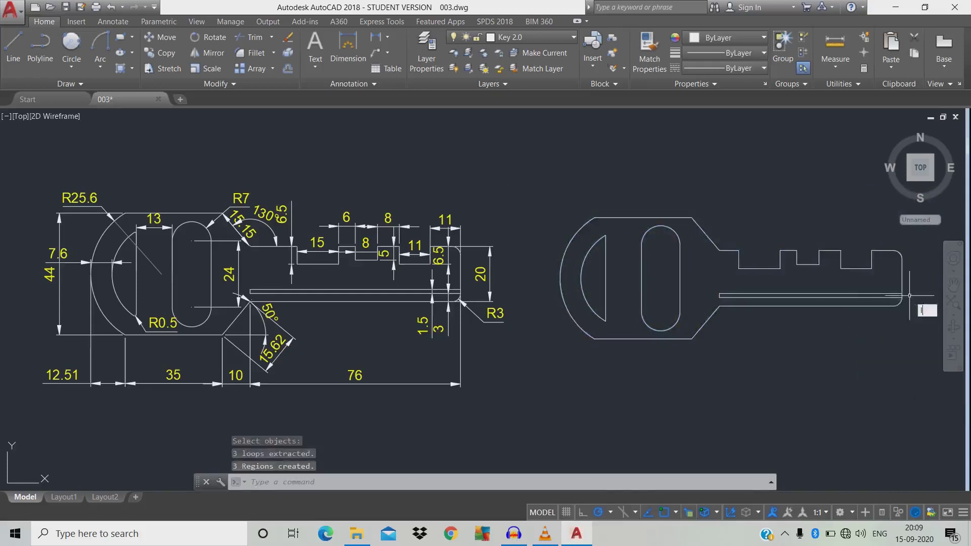
Step: Convert the key's outer outline into a region using a crossing window
{"action": "scroll", "coordinate": [910, 296], "scroll_direction": "up", "scroll_amount": 4}
{"action": "key", "text": "l"}
{"action": "key", "text": "Return"}
{"action": "left_click", "coordinate": [894, 293]}
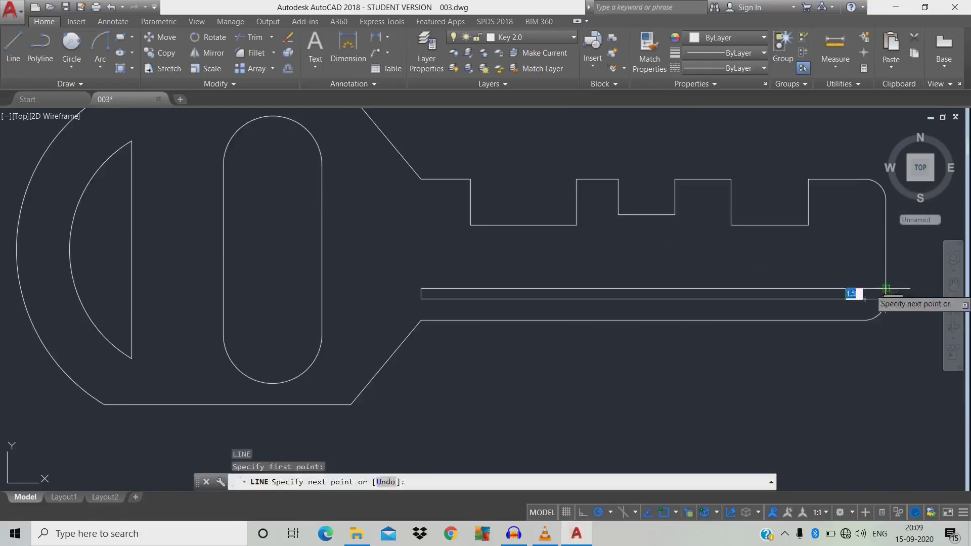
{"action": "key", "text": "Escape"}
{"action": "type", "text": "reg"}
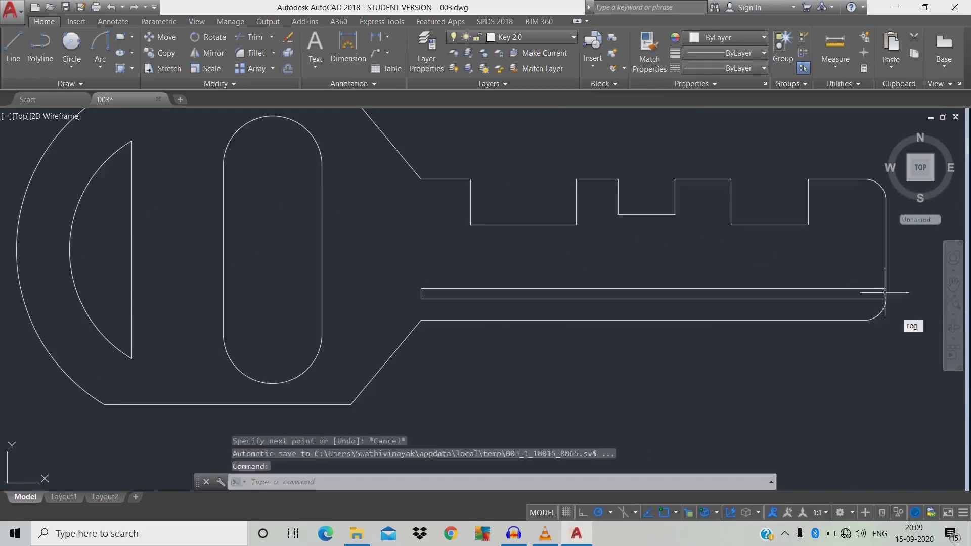
{"action": "type", "text": "ion"}
{"action": "key", "text": "Return"}
{"action": "left_click", "coordinate": [898, 334]}
{"action": "scroll", "coordinate": [780, 288], "scroll_direction": "down", "scroll_amount": 4}
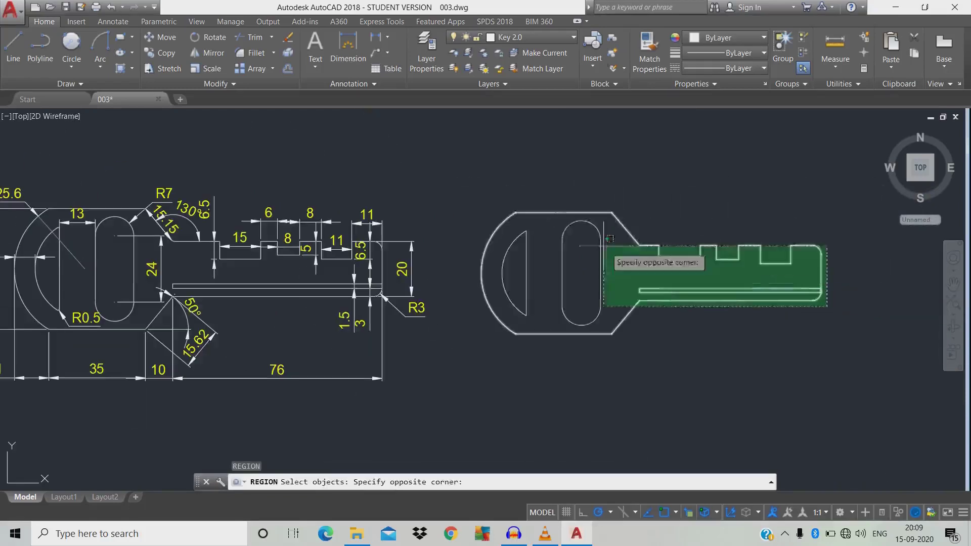
{"action": "left_click", "coordinate": [486, 193]}
{"action": "key", "text": "Return"}
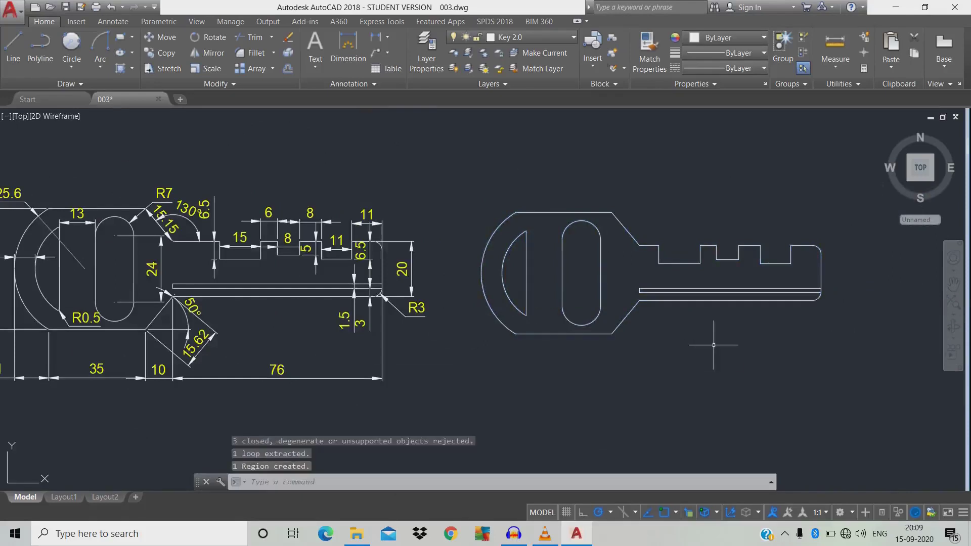
Step: Subtract the oblong slot and other slot regions from the key outline region, then check the result
{"action": "type", "text": "subtract"}
{"action": "key", "text": "Return"}
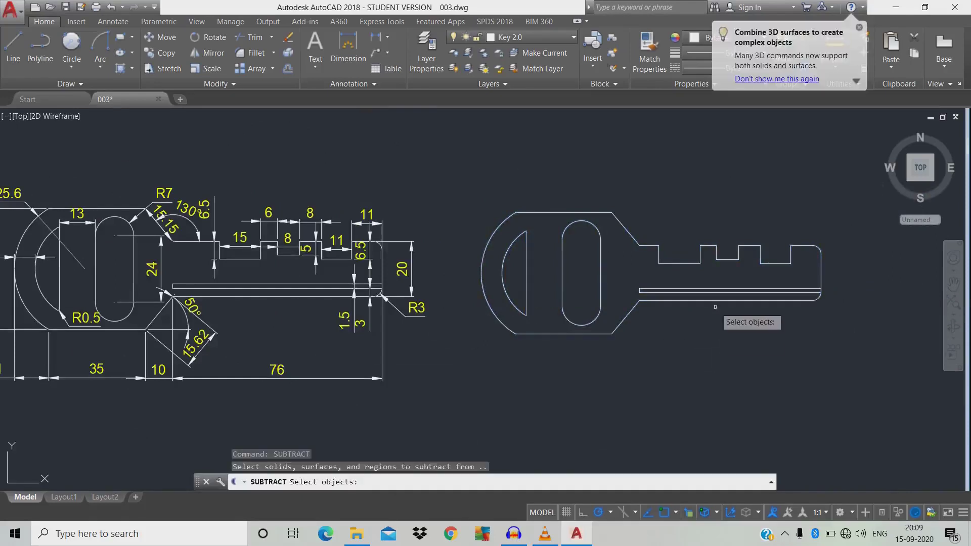
{"action": "left_click", "coordinate": [713, 302]}
{"action": "key", "text": "Return"}
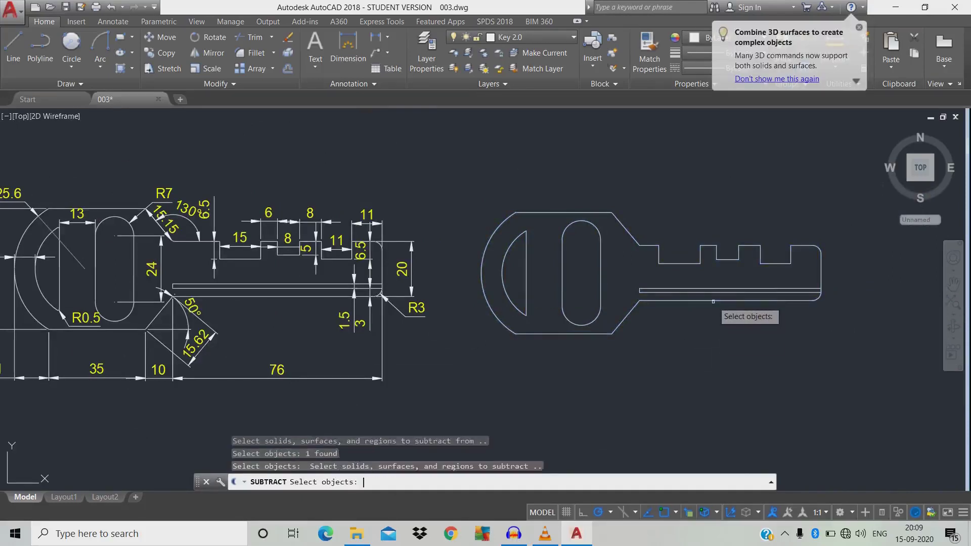
{"action": "left_click", "coordinate": [714, 294]}
{"action": "left_click", "coordinate": [629, 284]}
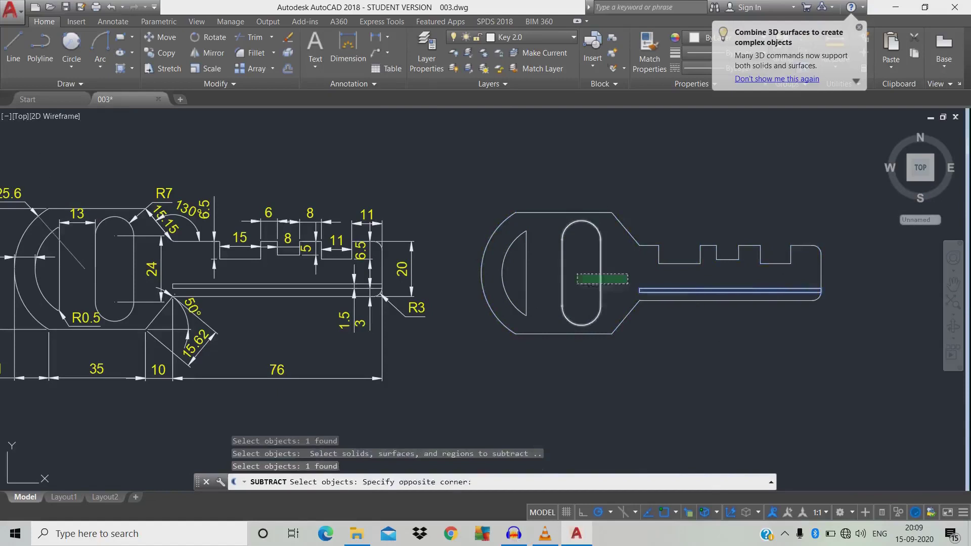
{"action": "left_click", "coordinate": [509, 254]}
{"action": "key", "text": "Return"}
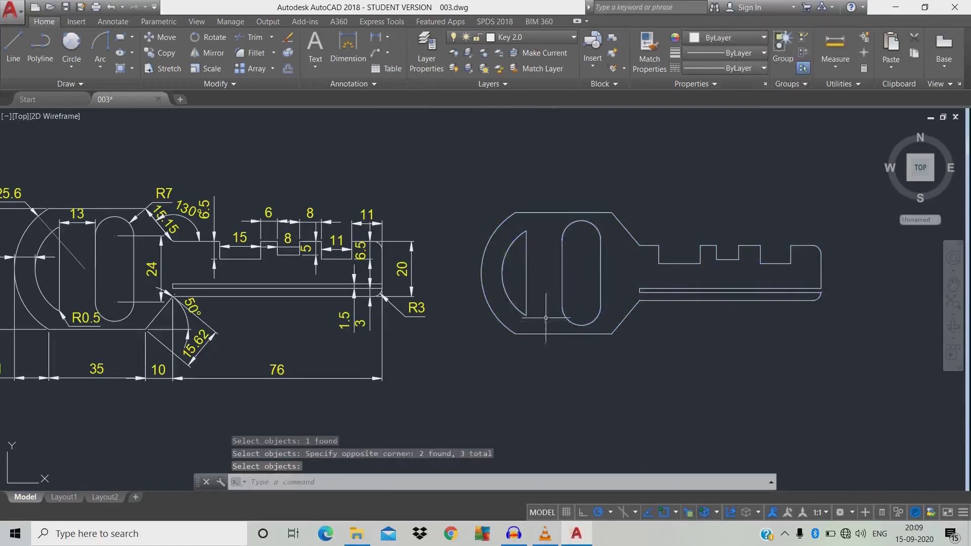
{"action": "left_click", "coordinate": [545, 334]}
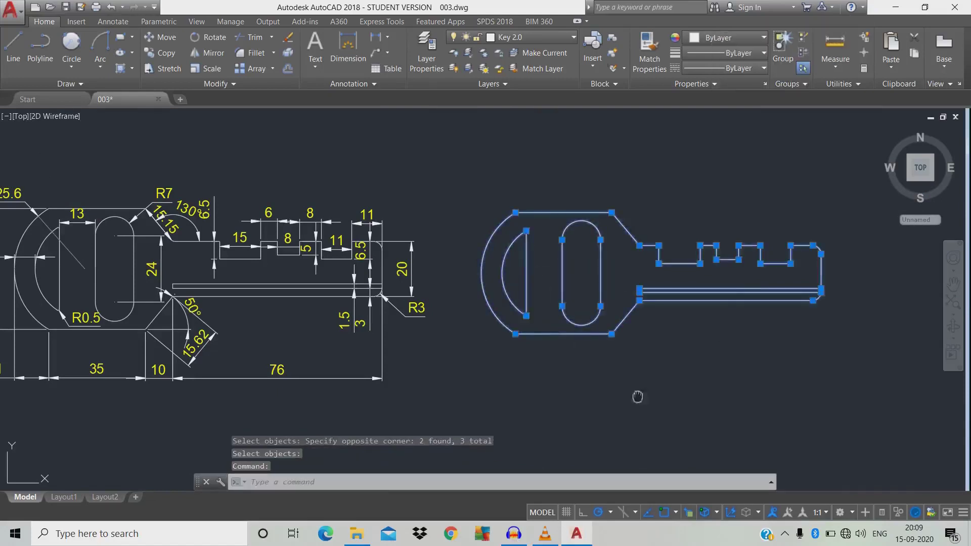
{"action": "middle_click_drag", "start_coordinate": [637, 397], "coordinate": [738, 404]}
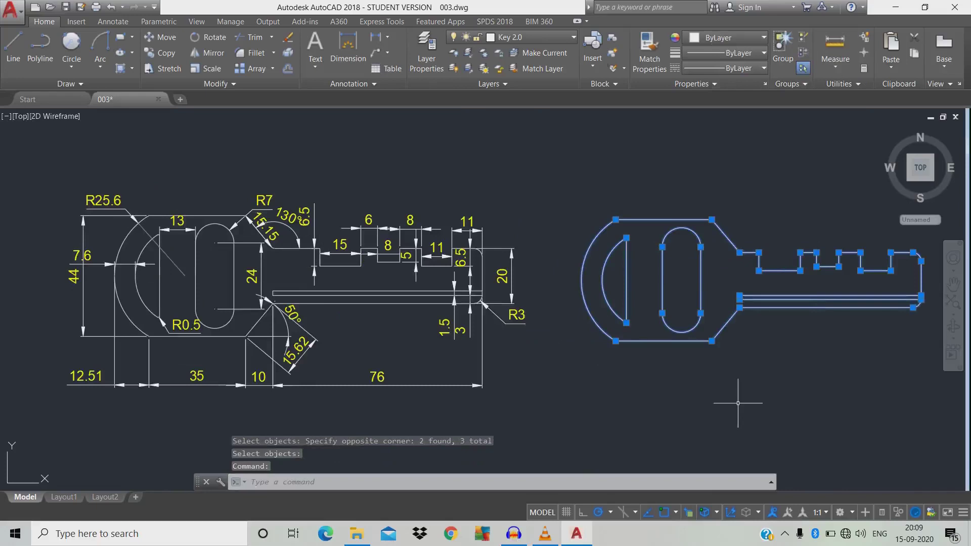
{"action": "key", "text": "Escape"}
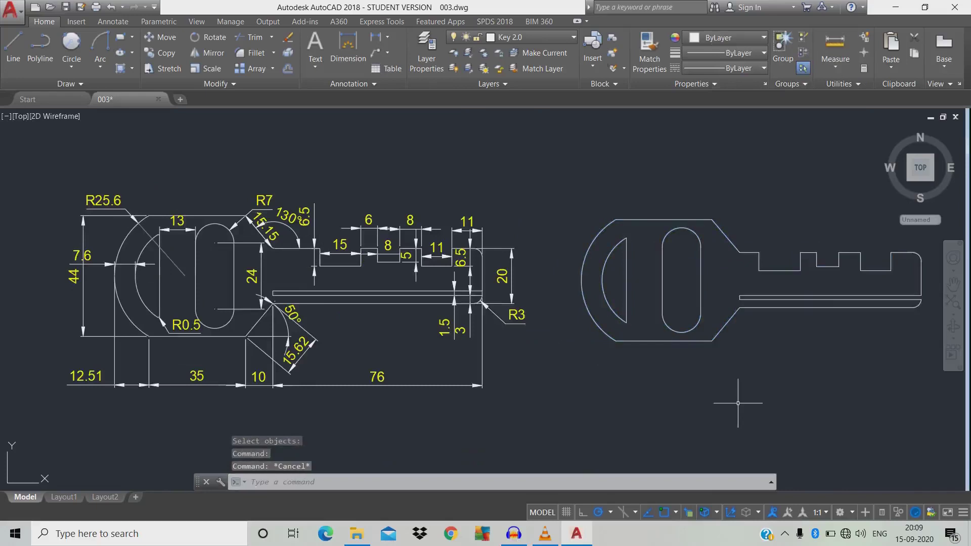